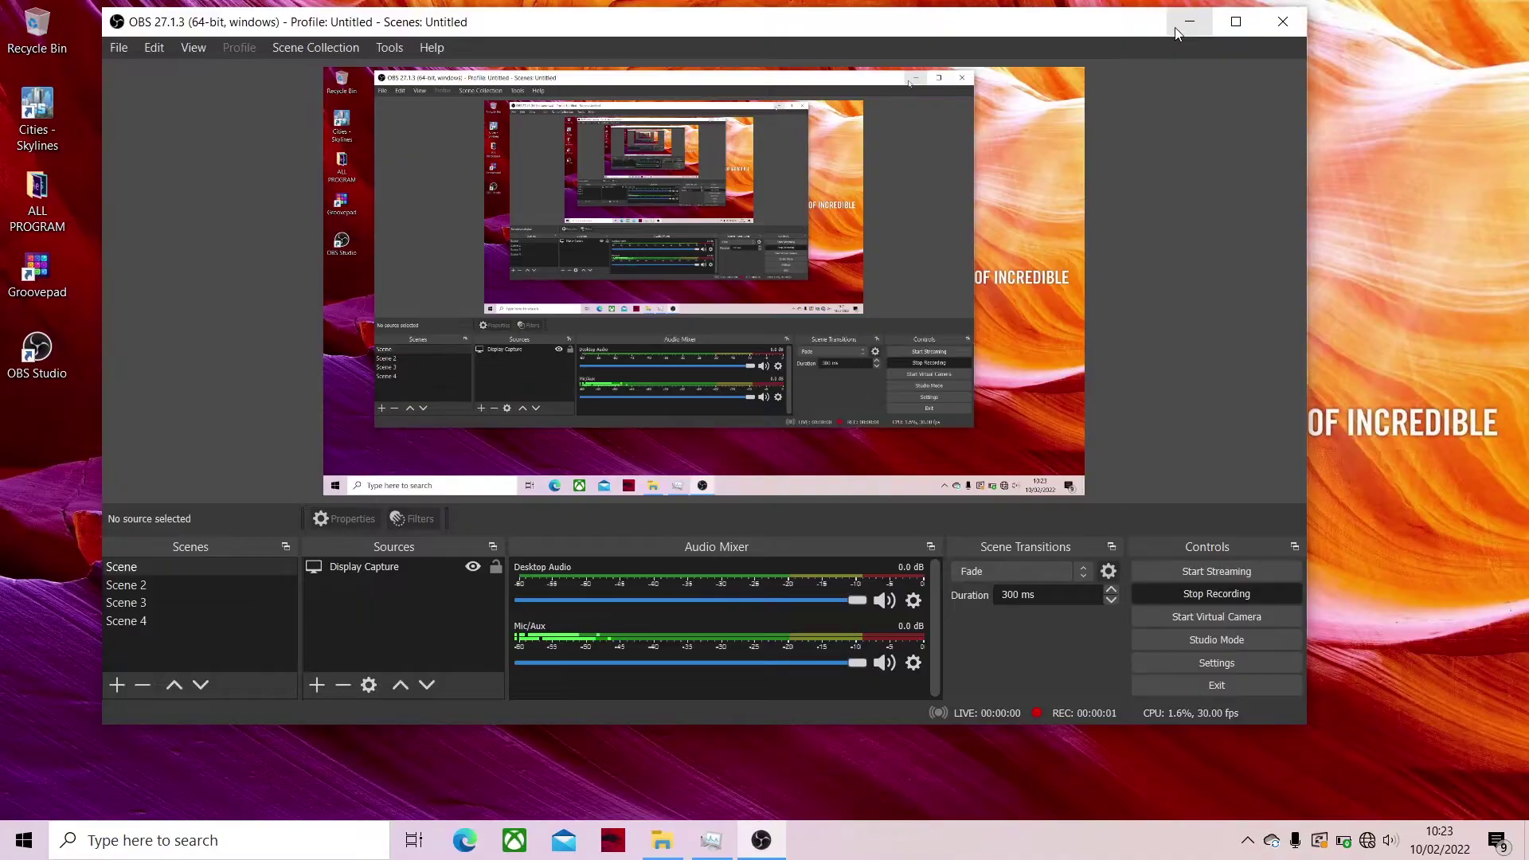
Minimise the open OBS window so only the Windows desktop shows
click(1178, 26)
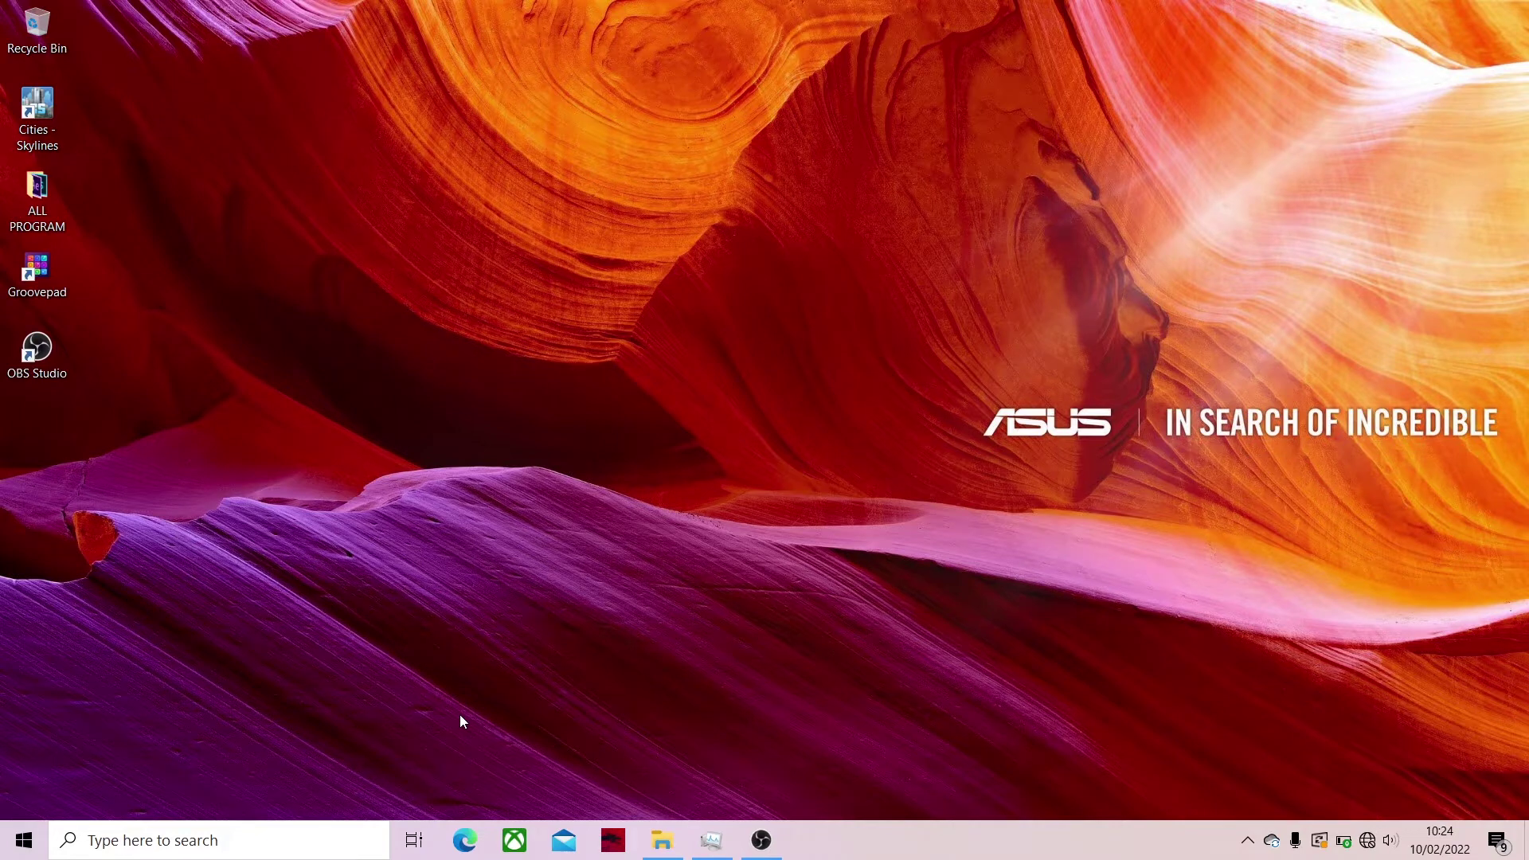
Search 'plant' and launch AutoCAD Plant 3D 2020 - English
click(265, 840)
text(plant)
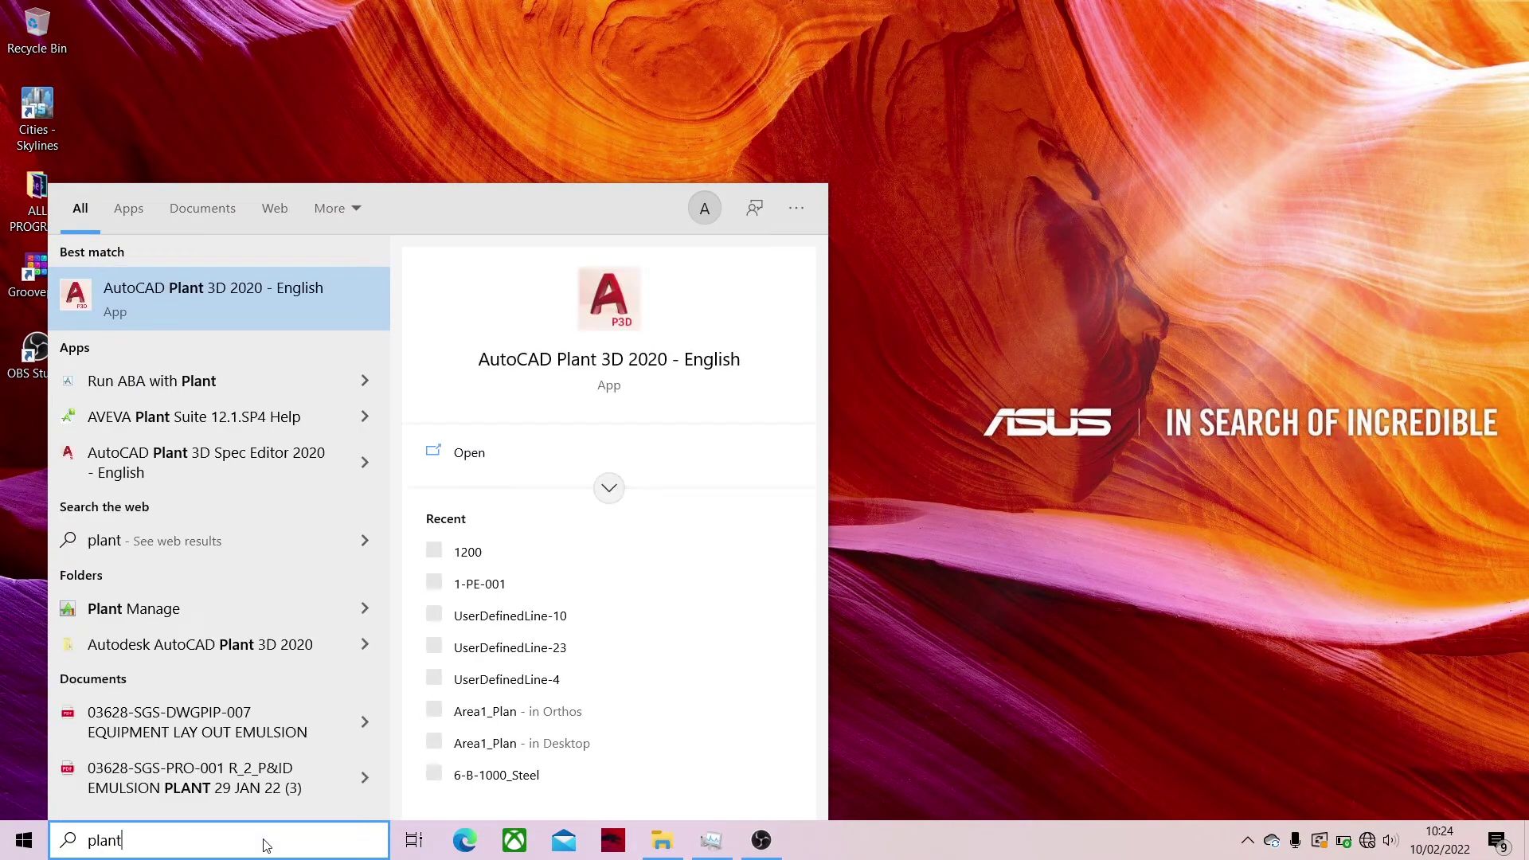
click(209, 298)
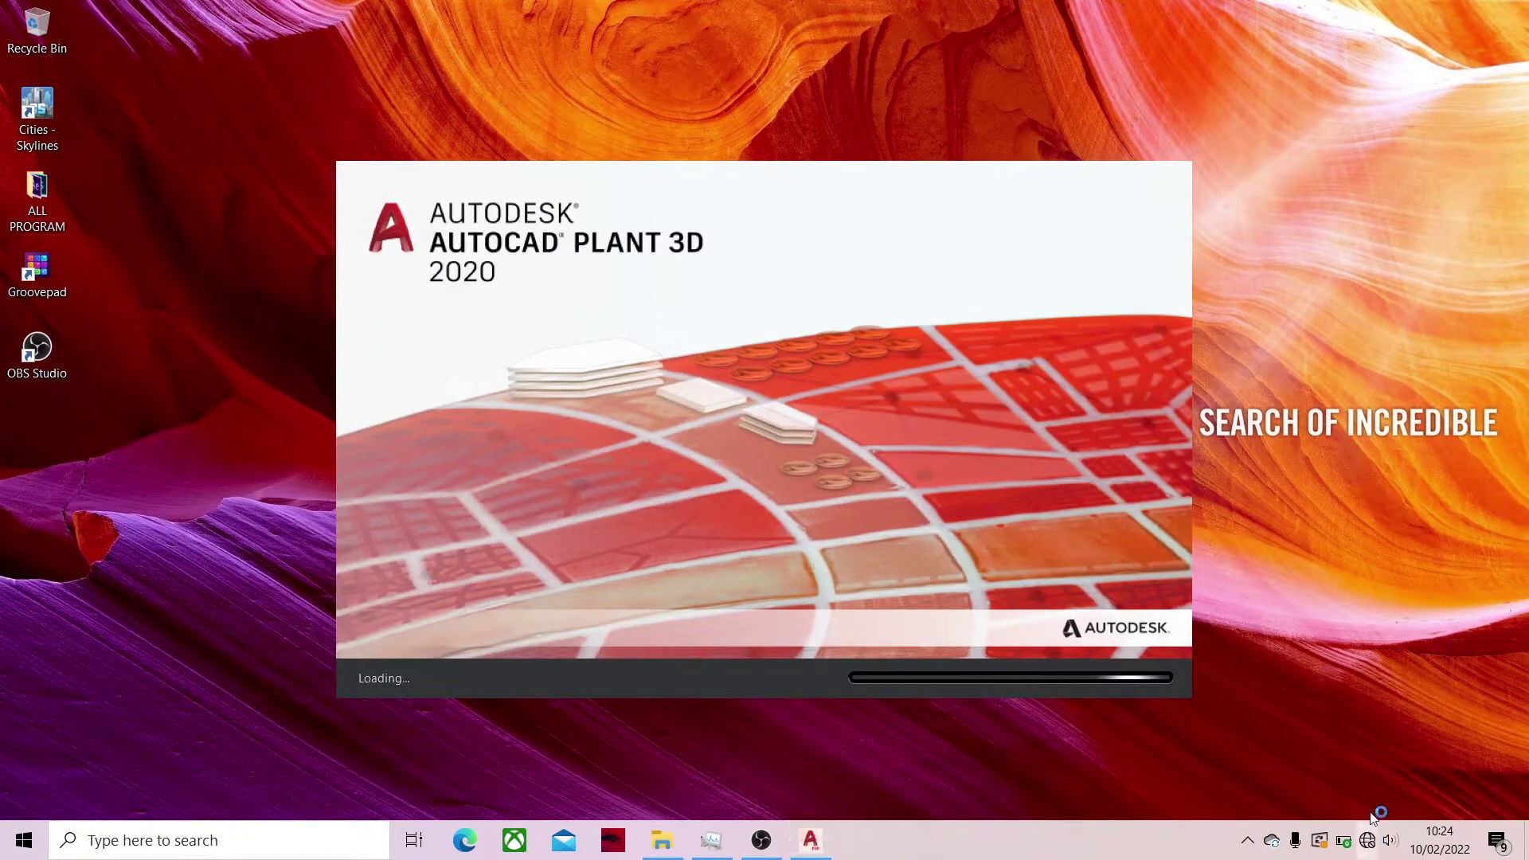
Turn on Airplane mode from the network flyout
click(1368, 841)
click(1315, 773)
click(1434, 516)
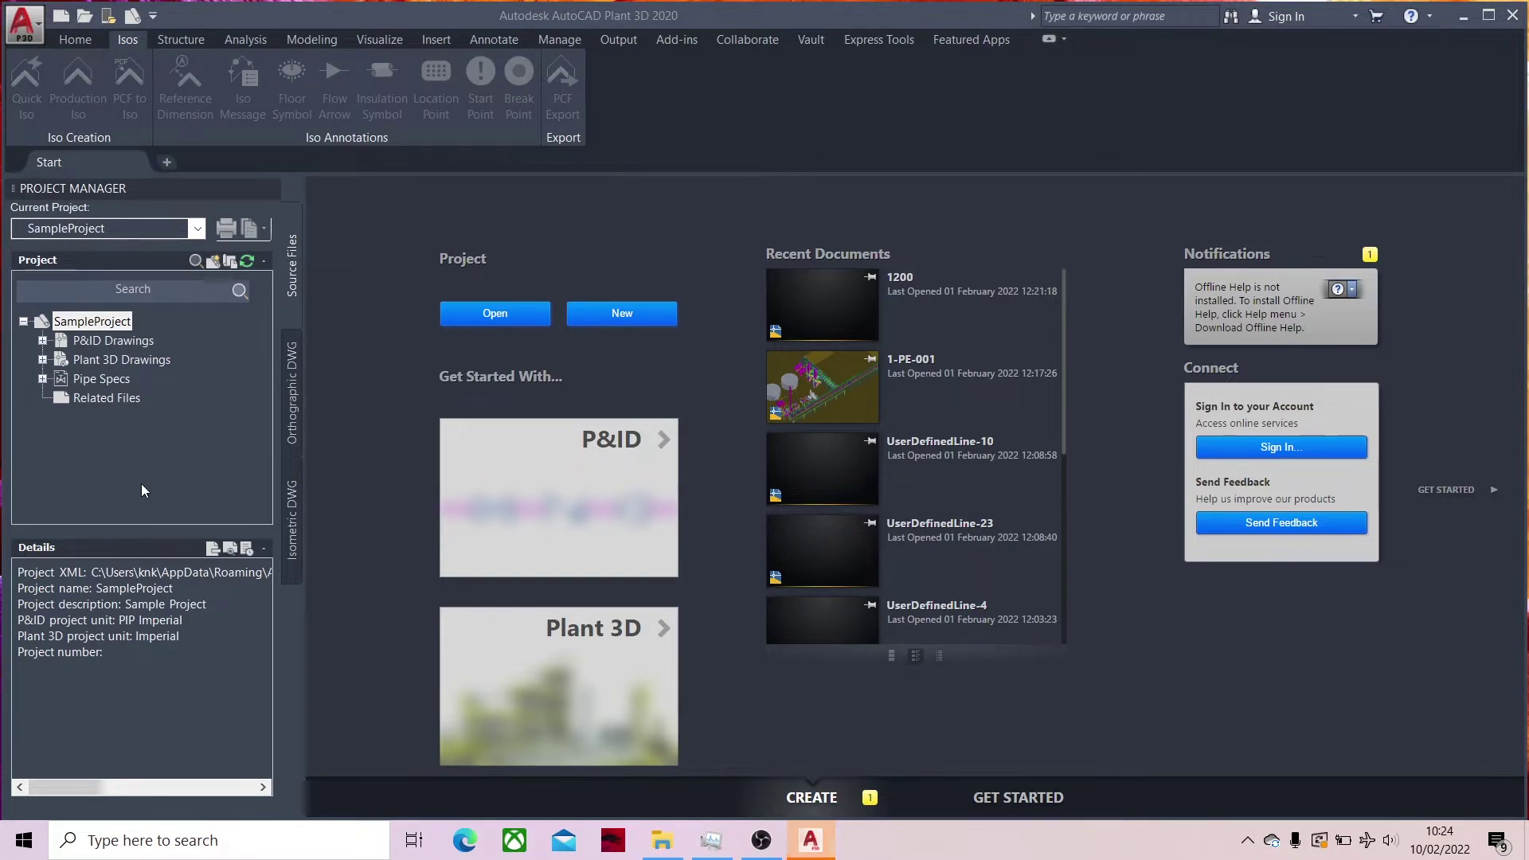
Make SampleProject current, expand Plant 3D Drawings and Area_1, and open 1-PE-001
click(75, 230)
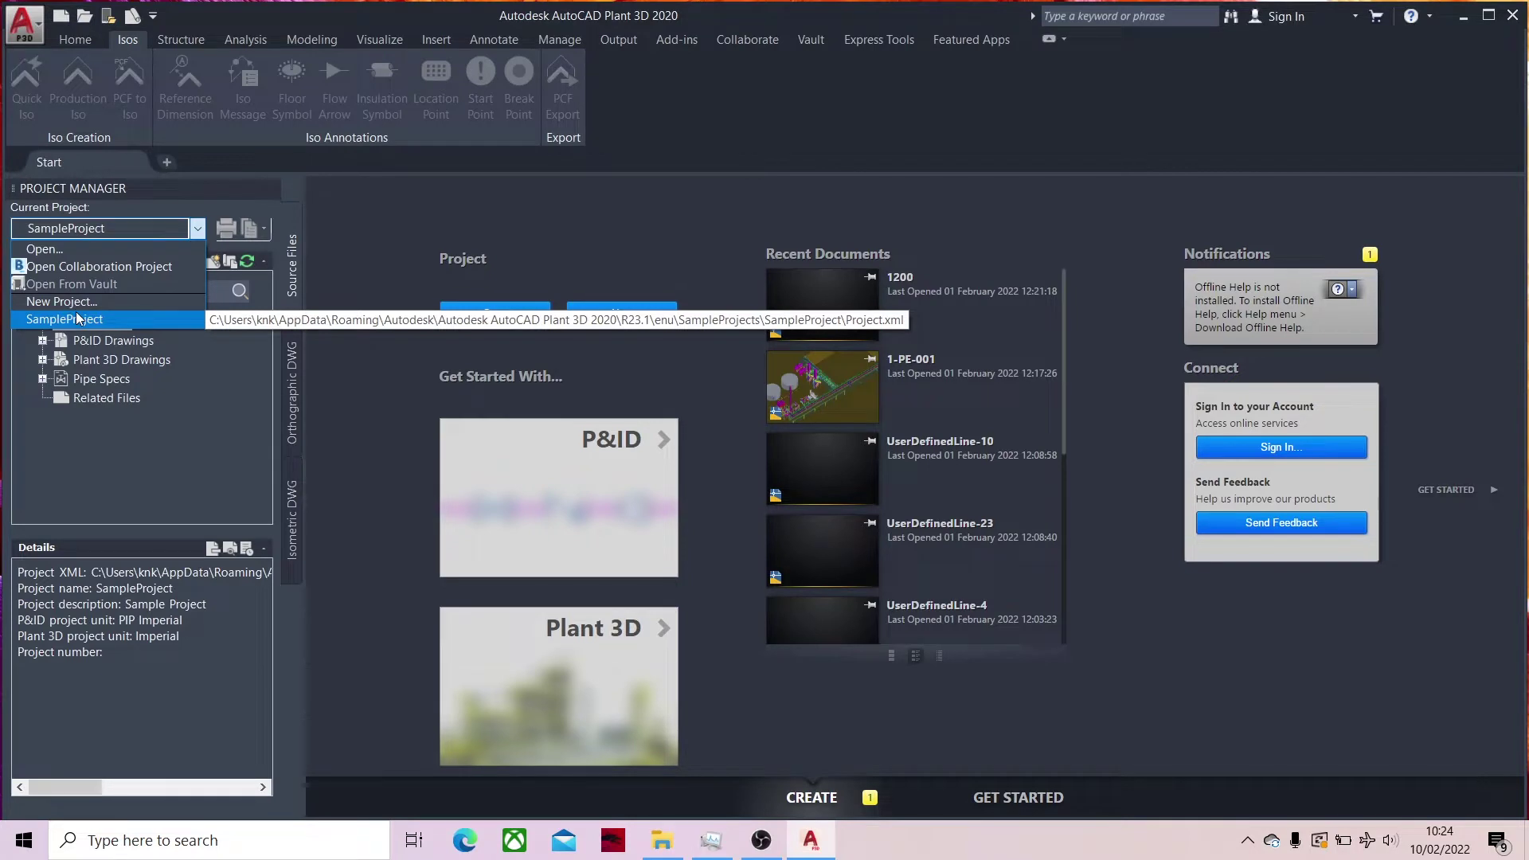
click(77, 318)
click(100, 230)
click(79, 319)
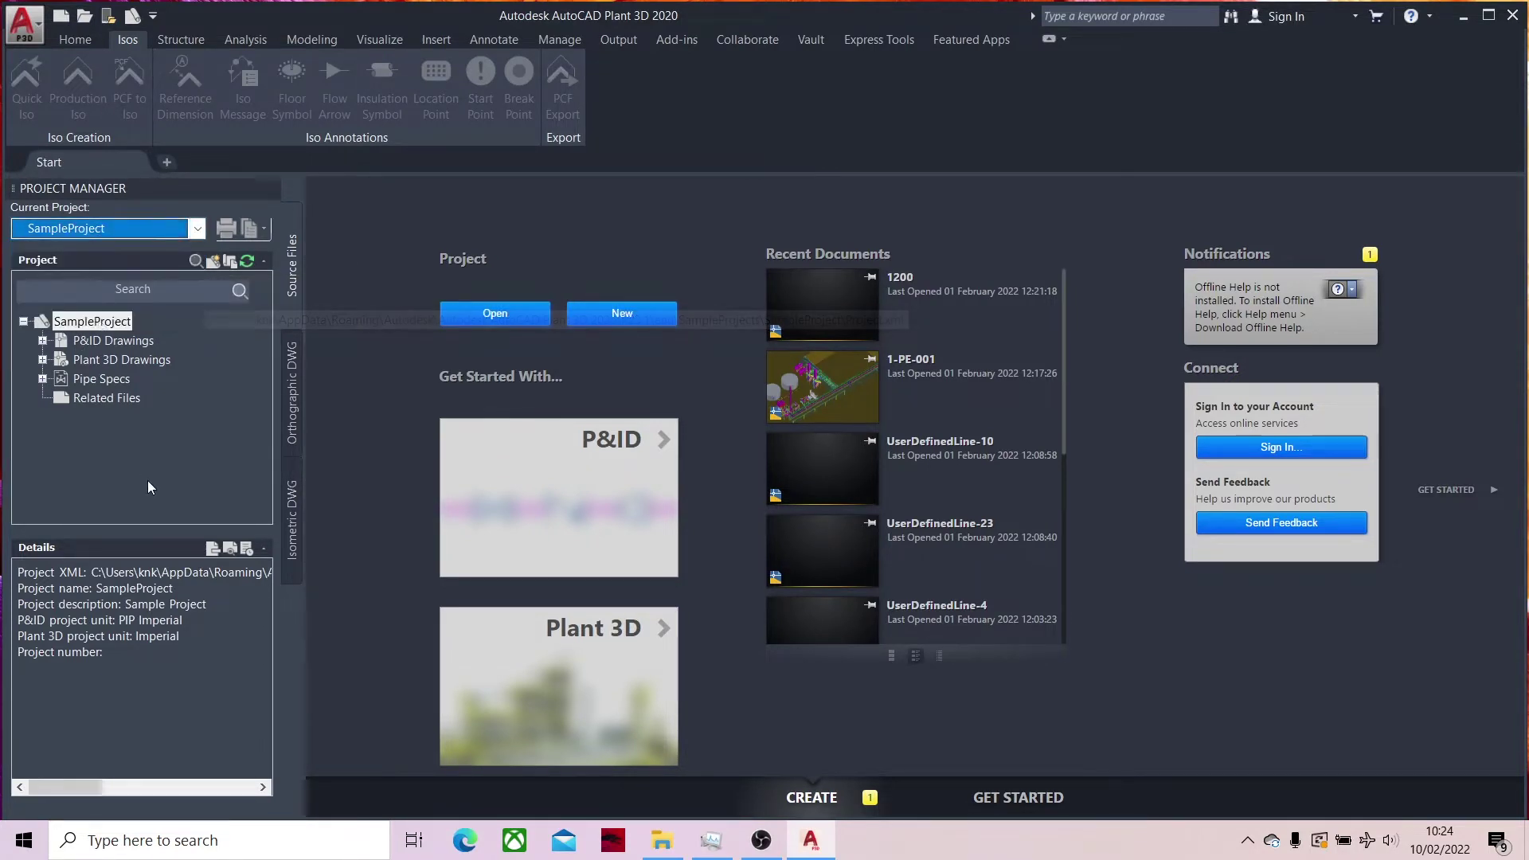
double_click(110, 365)
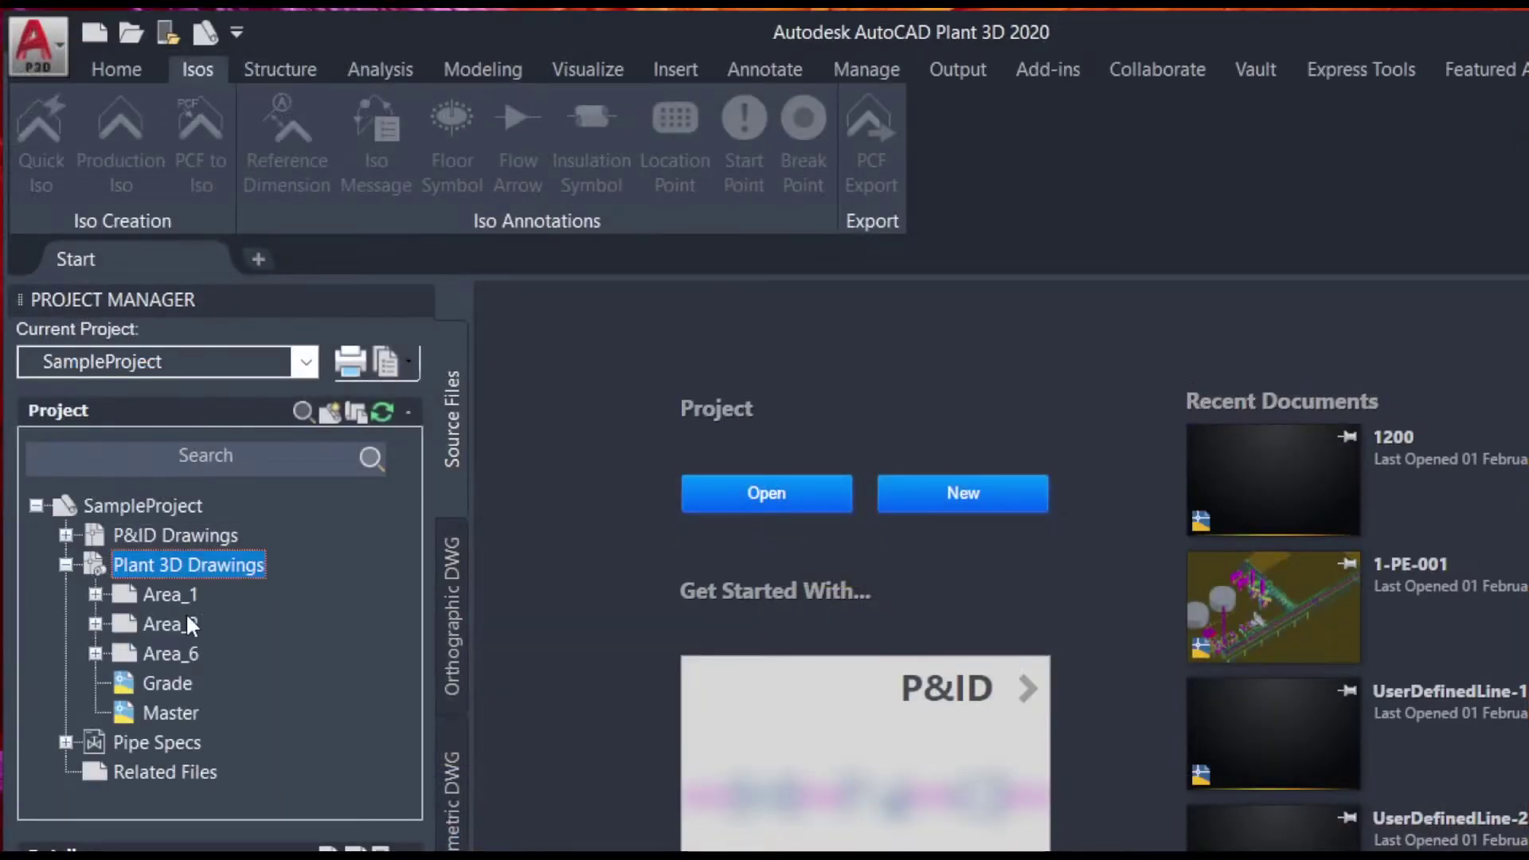
double_click(170, 602)
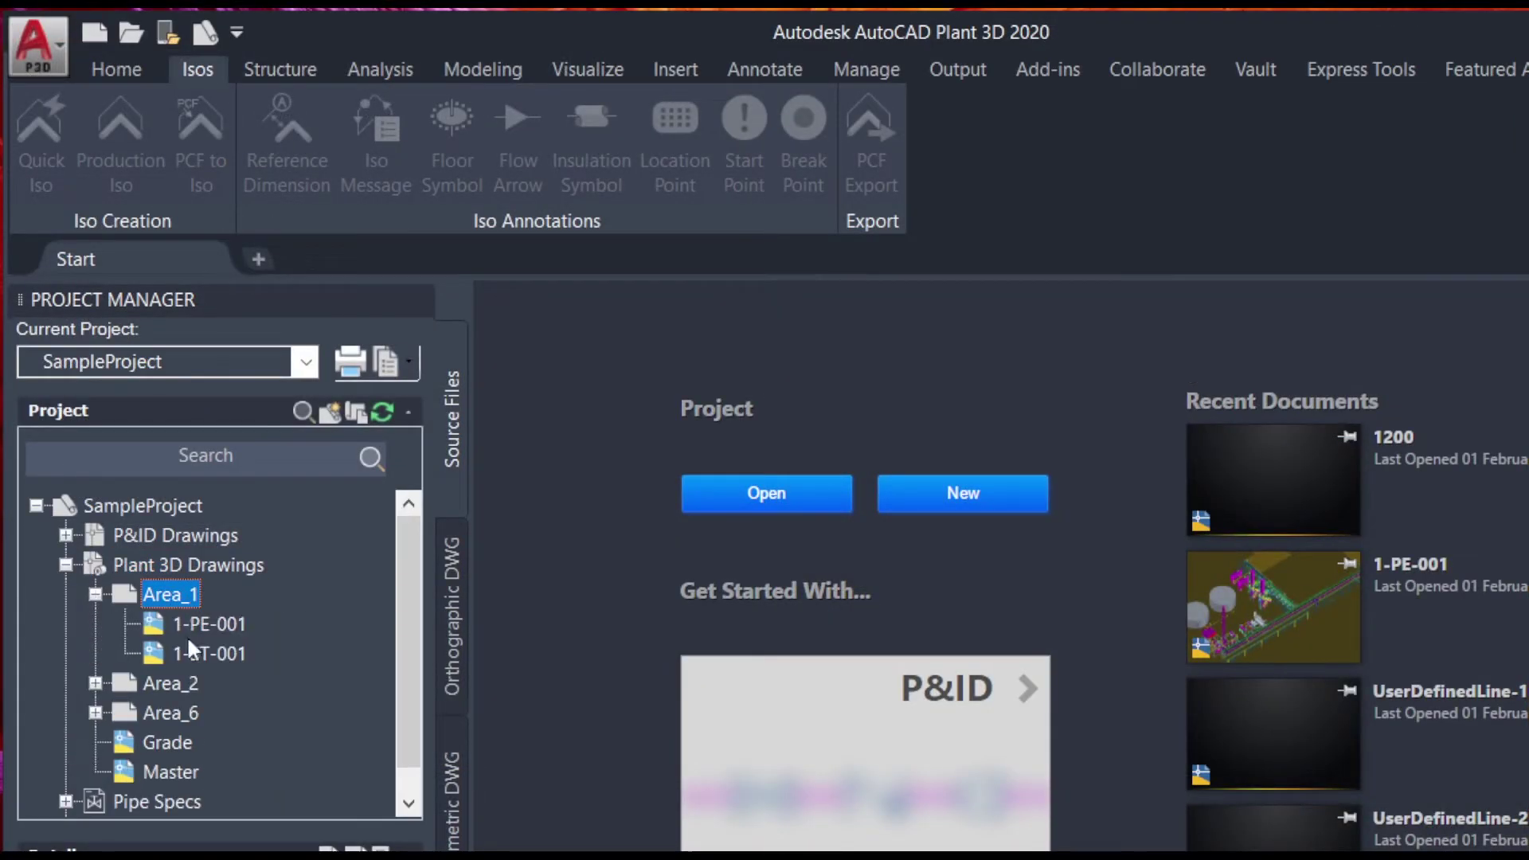
click(188, 635)
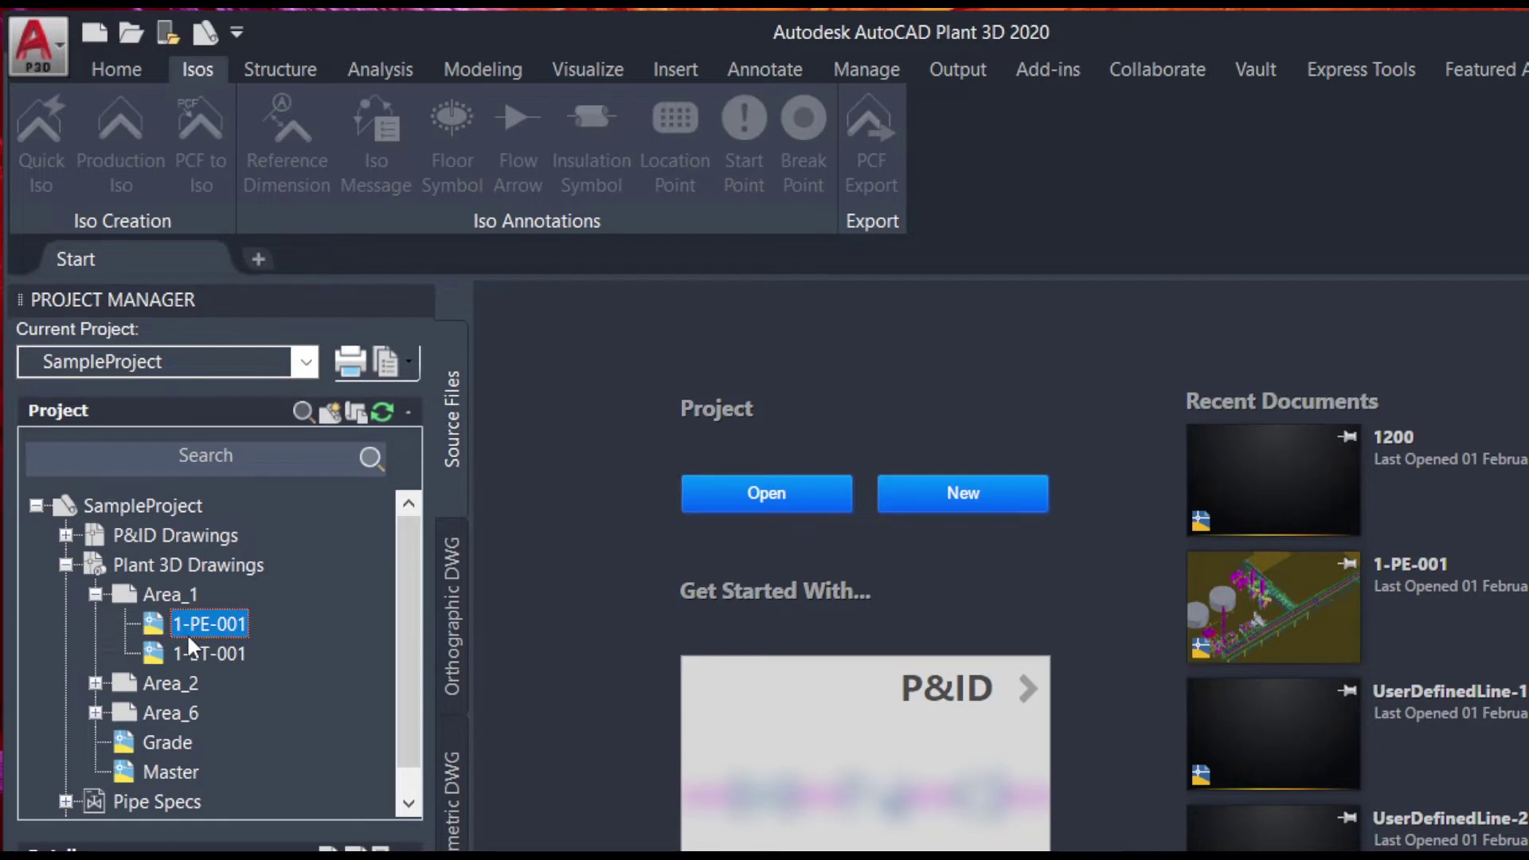
double_click(188, 633)
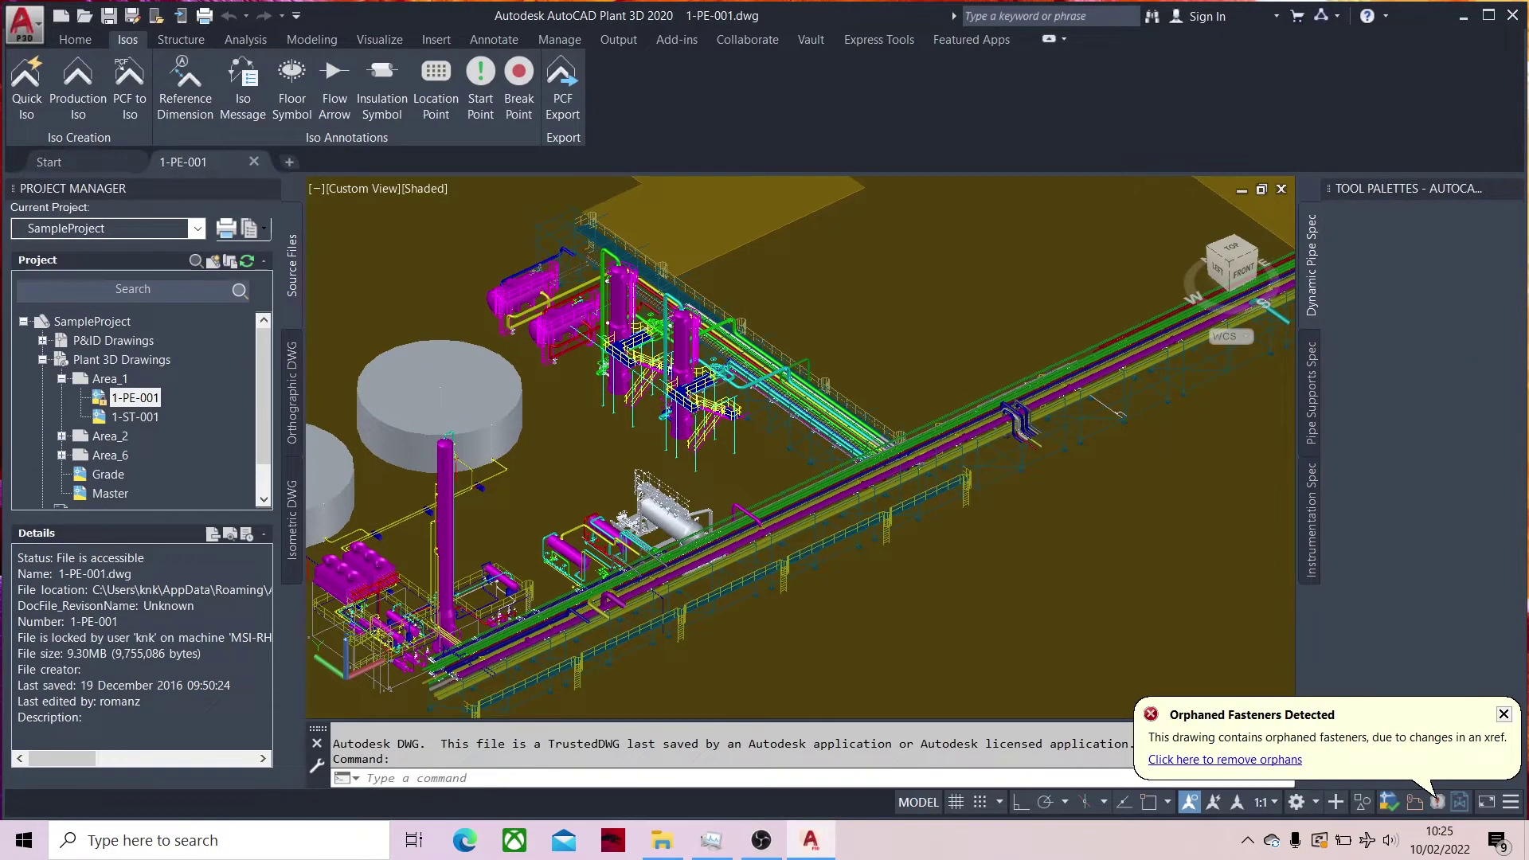
Pan and zoom to empty ground beside the plant and show the Home ribbon tools
middle_drag(635, 570, 646, 555)
scroll(646, 555, down, 1)
scroll(809, 454, down, 3)
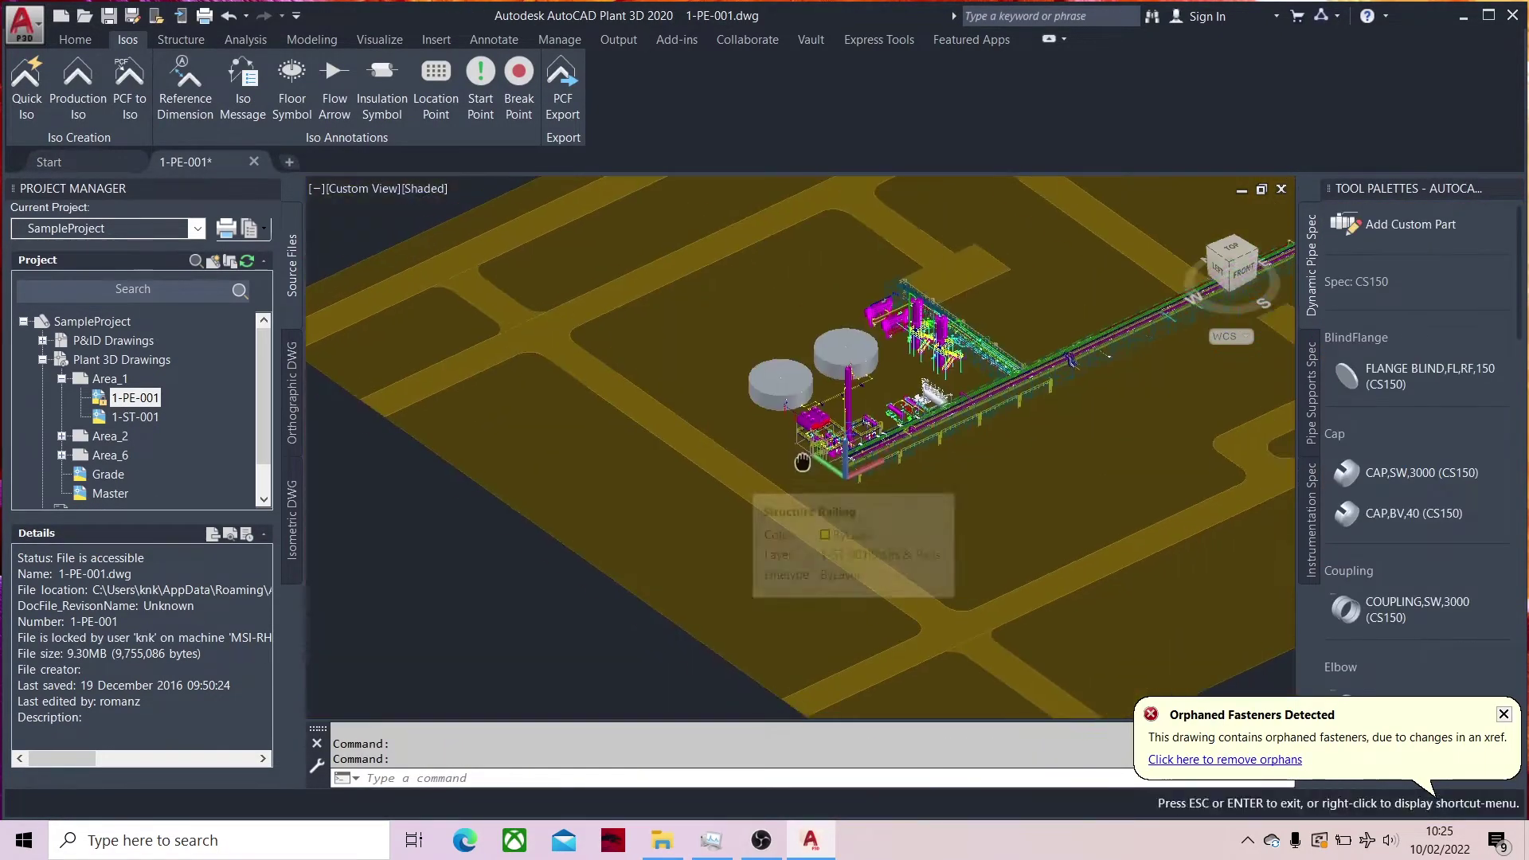
scroll(805, 534, up, 4)
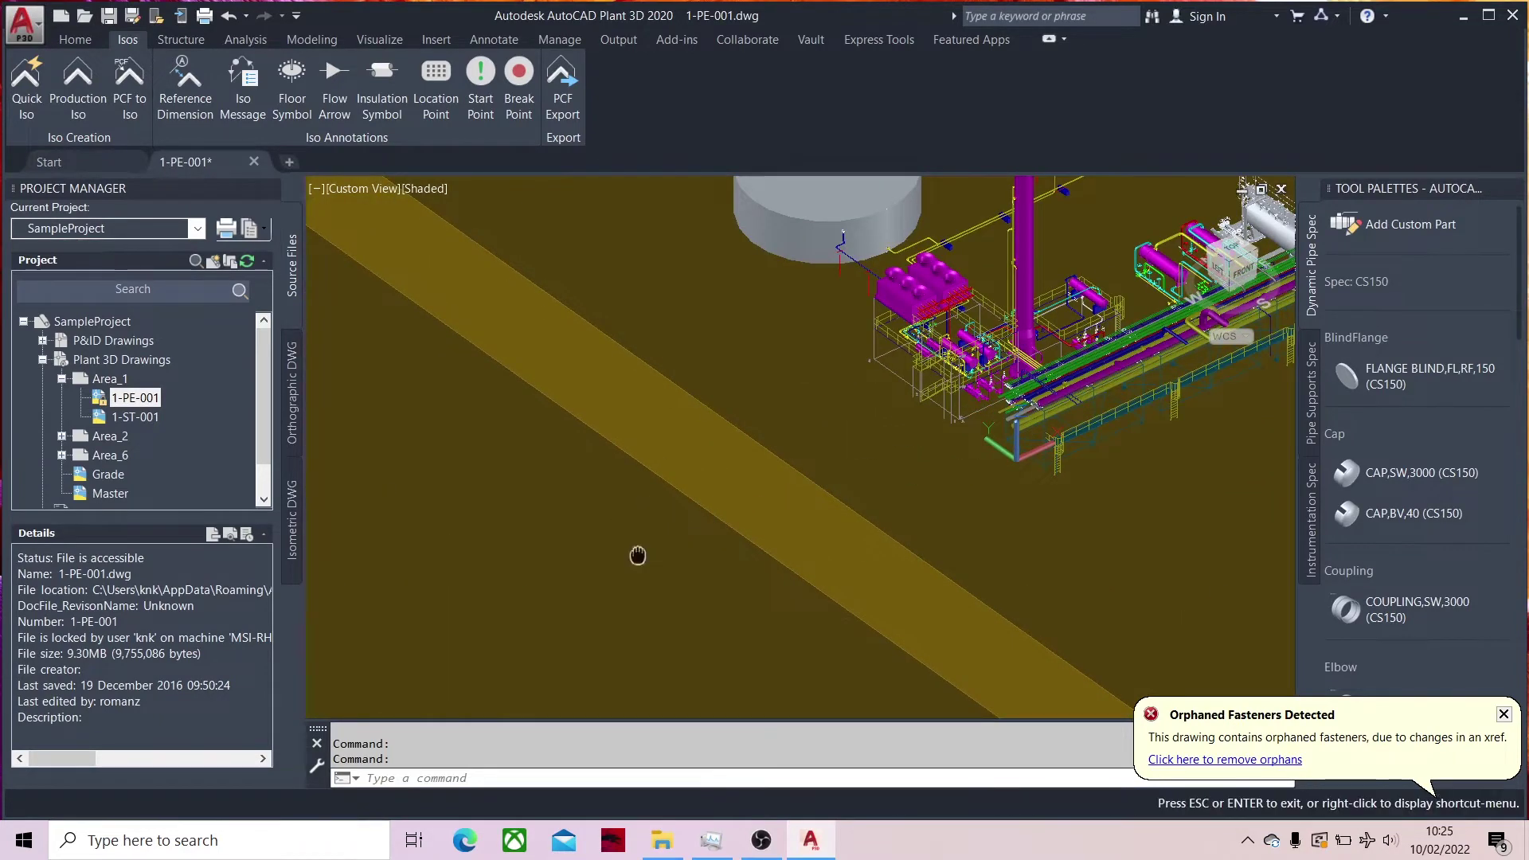
middle_drag(639, 556, 848, 426)
scroll(758, 486, down, 4)
scroll(758, 487, up, 2)
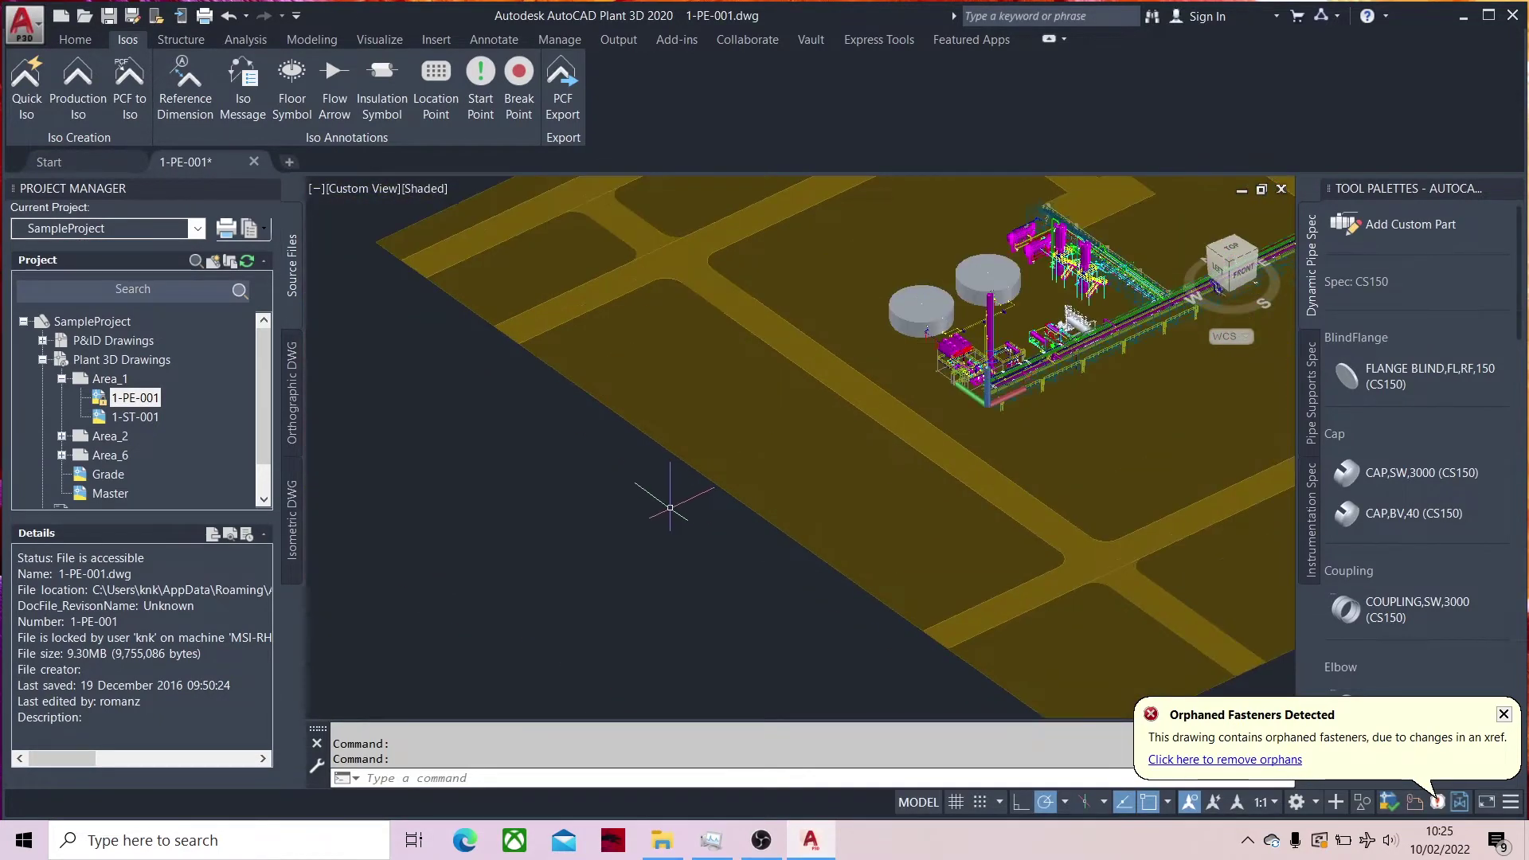
scroll(671, 505, up, 2)
scroll(672, 505, up, 2)
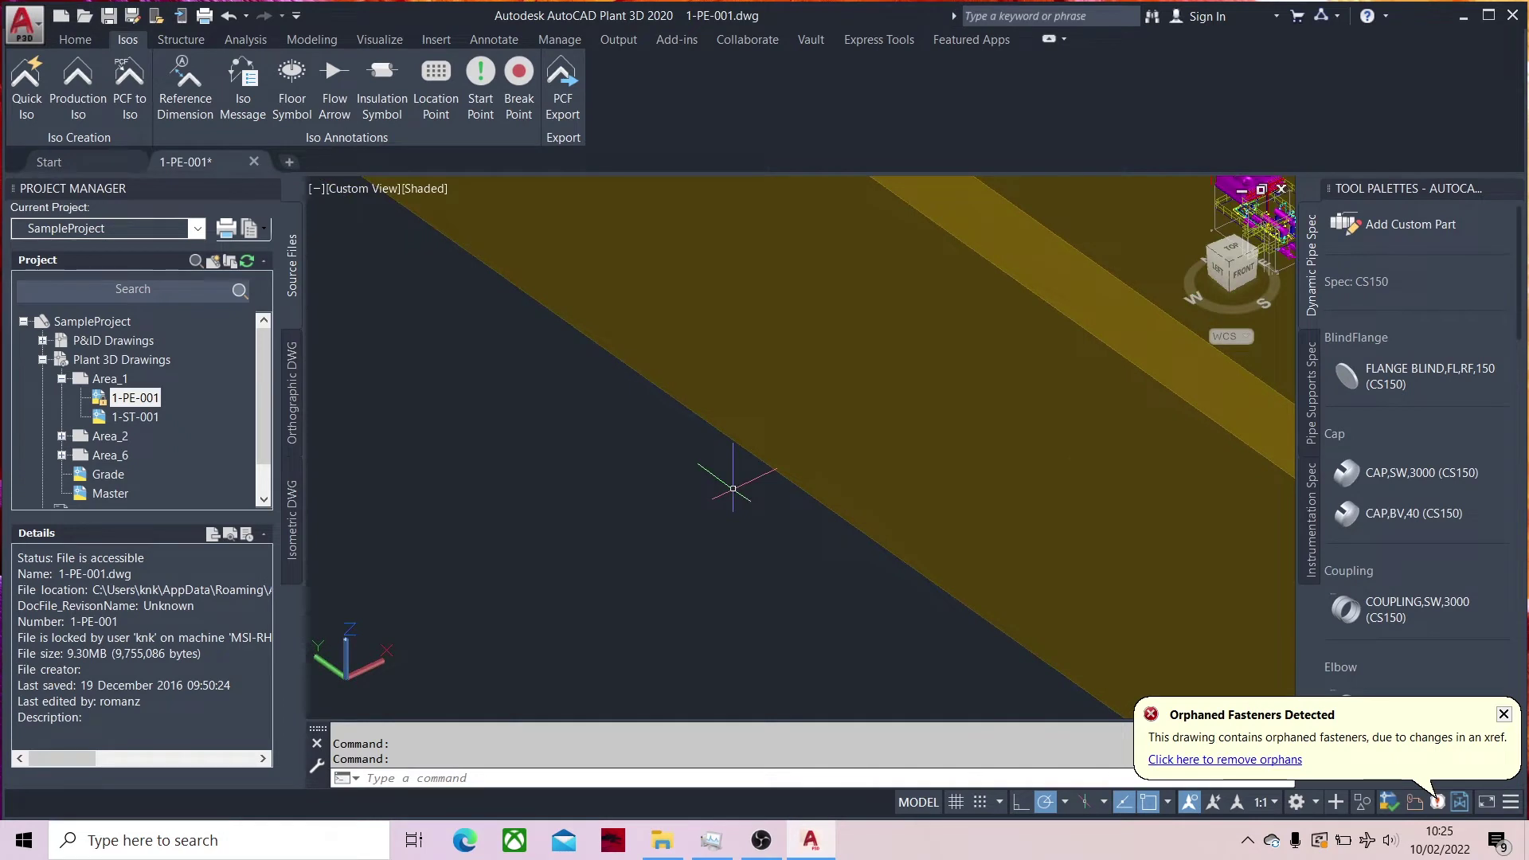
click(79, 42)
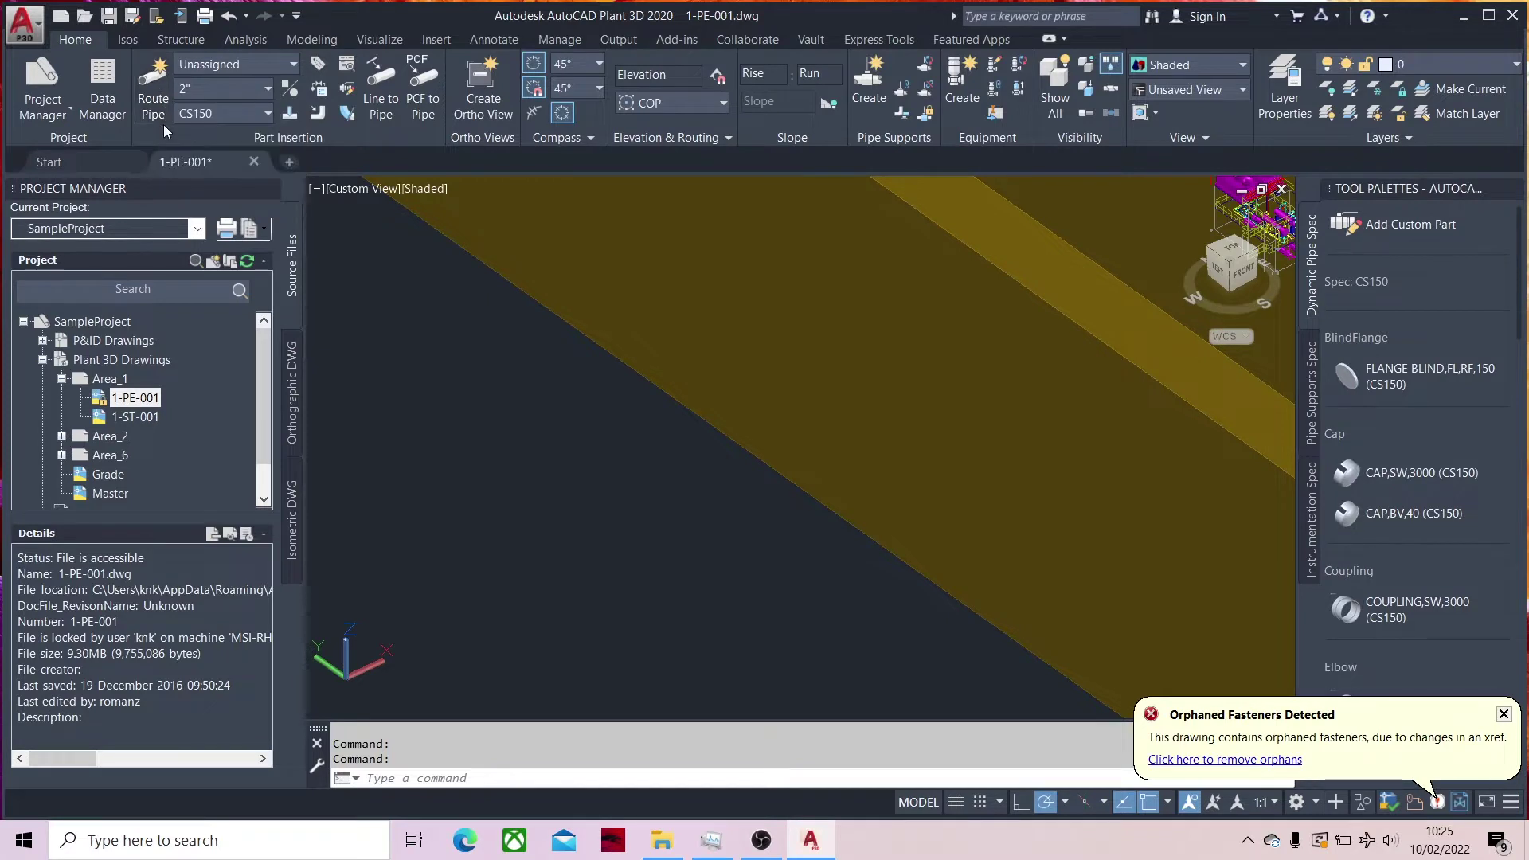
Start Route Pipe and choose Route New Line, prefilled with size 2" and spec CS150
click(153, 107)
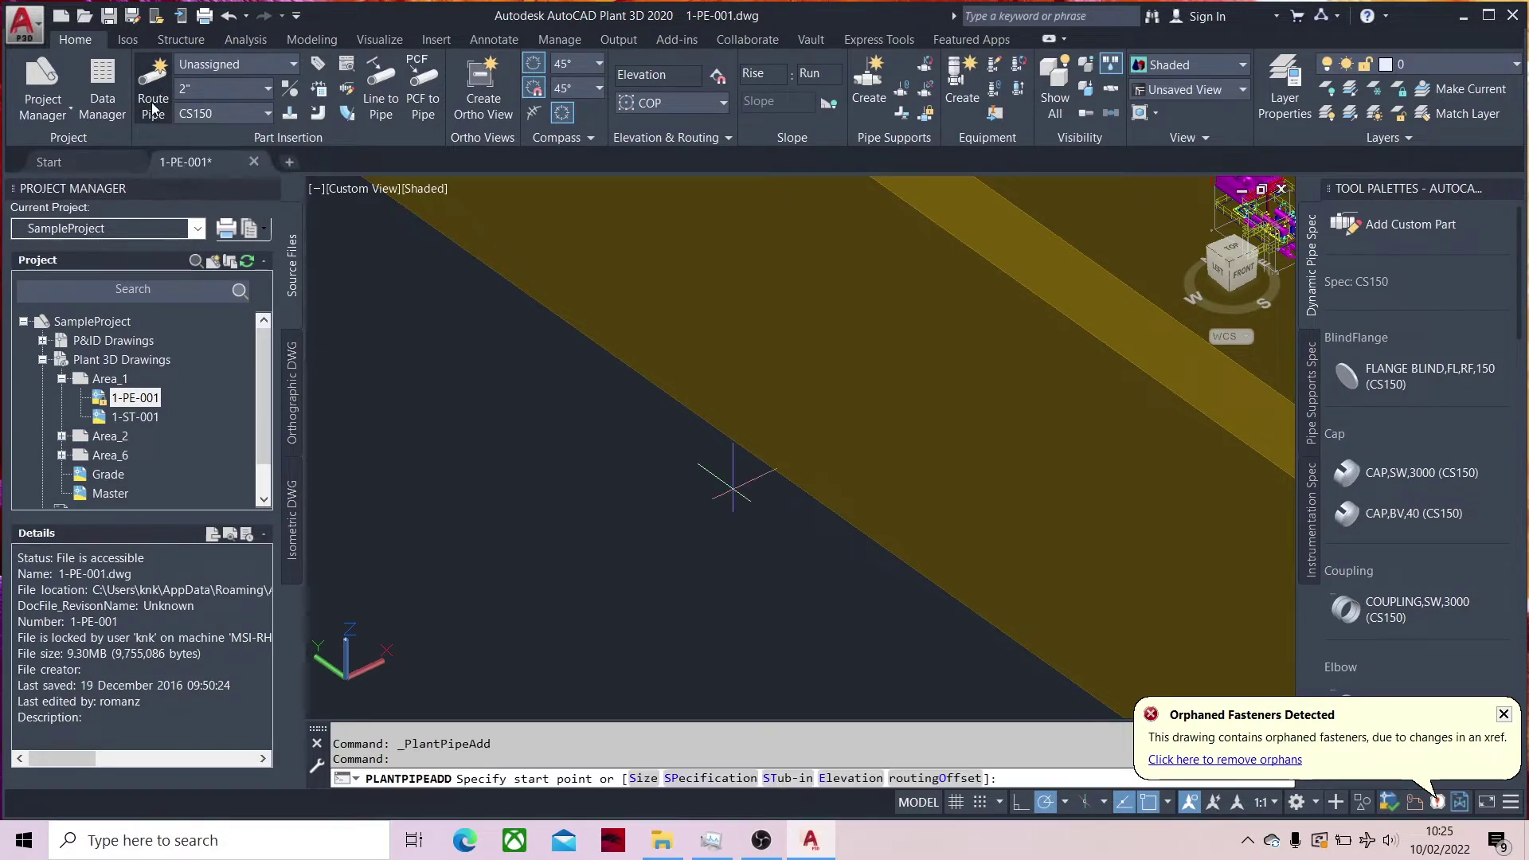
click(210, 67)
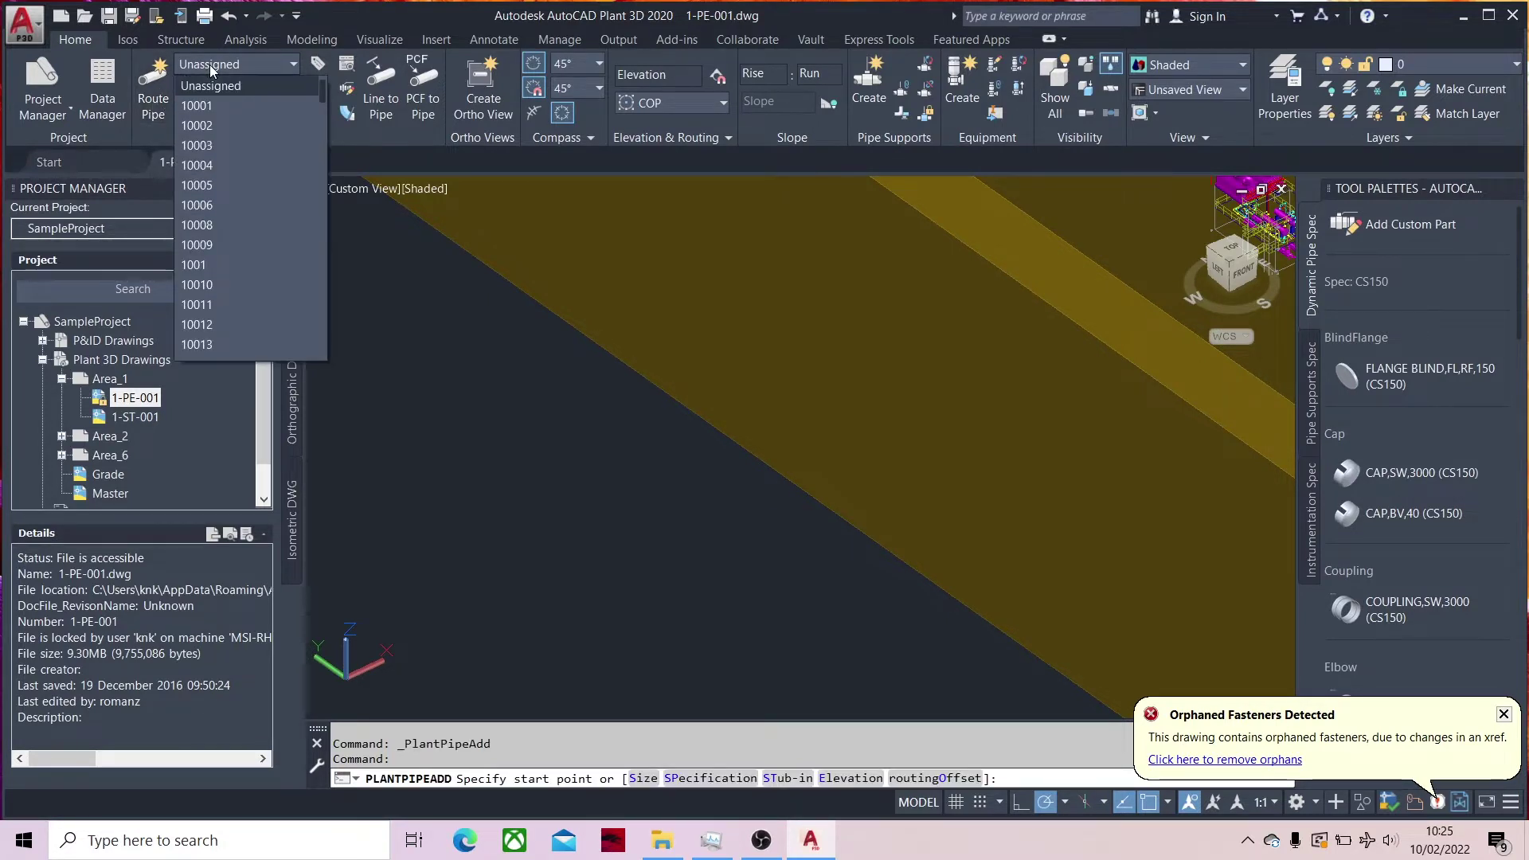
click(209, 65)
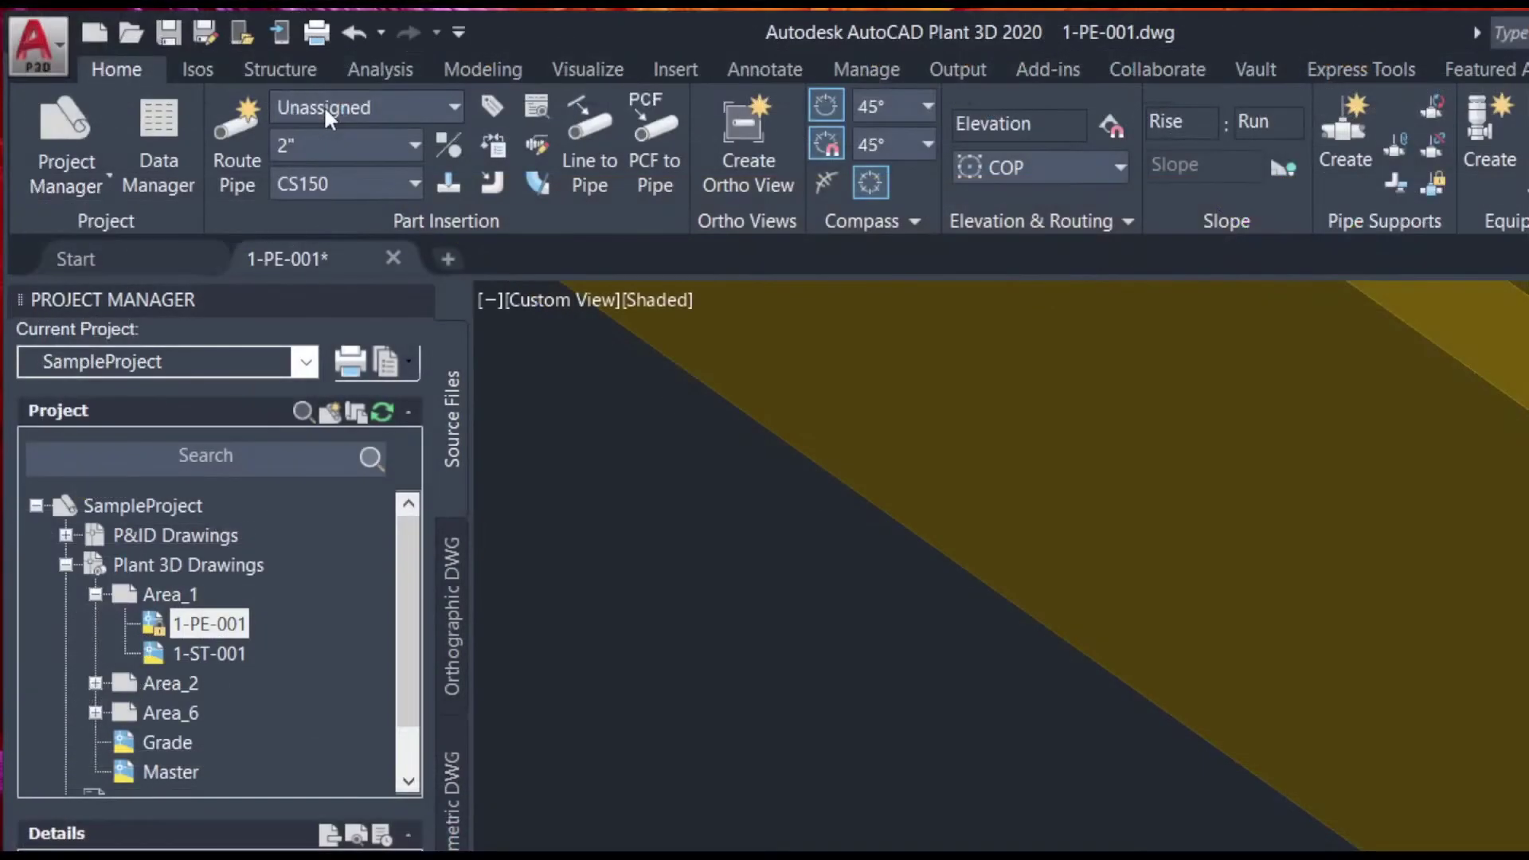
key(alt)
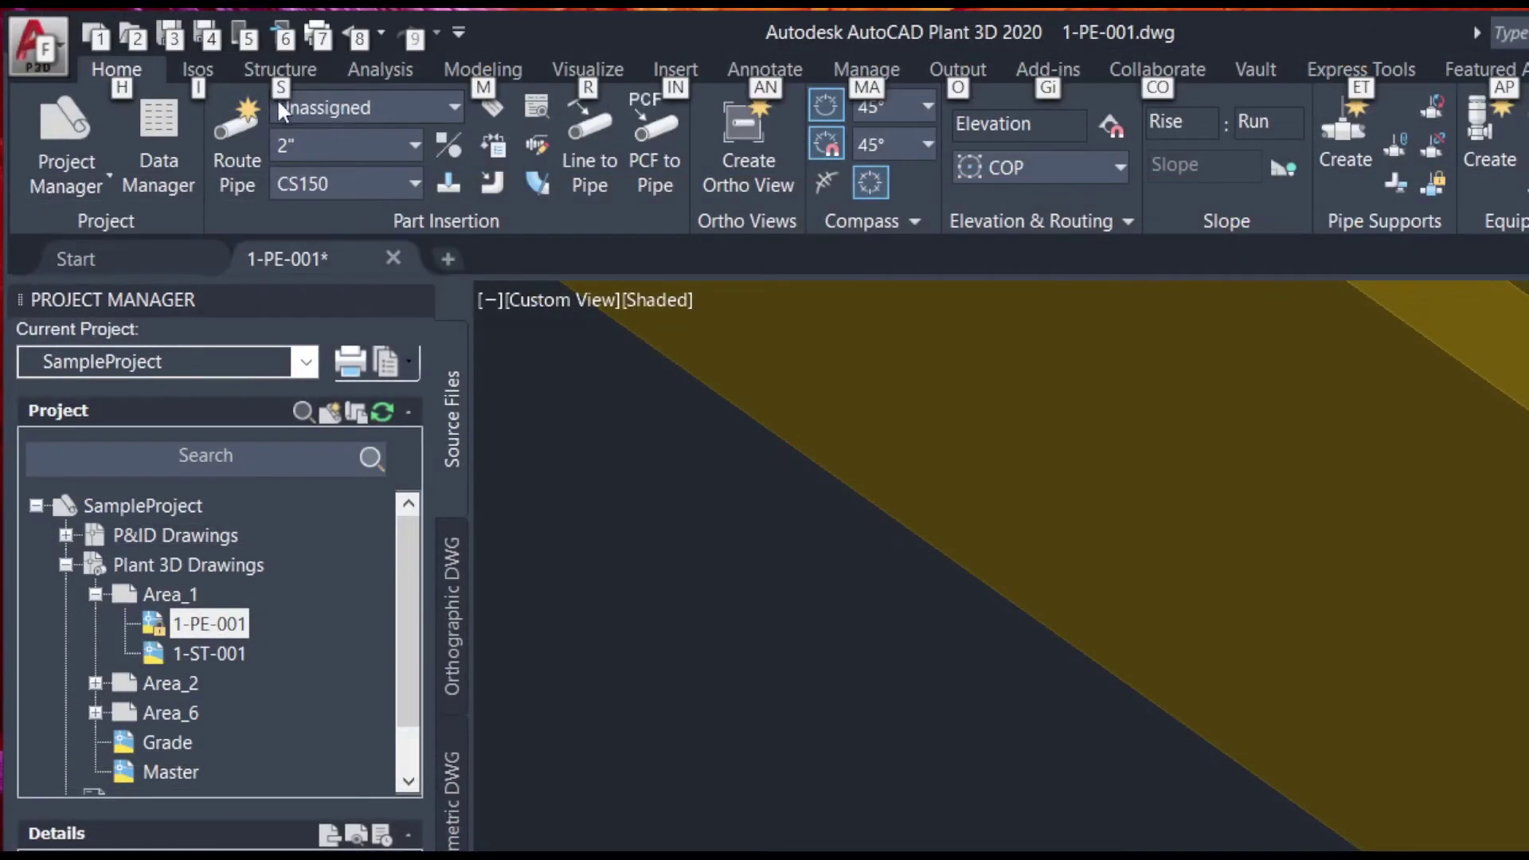
click(293, 107)
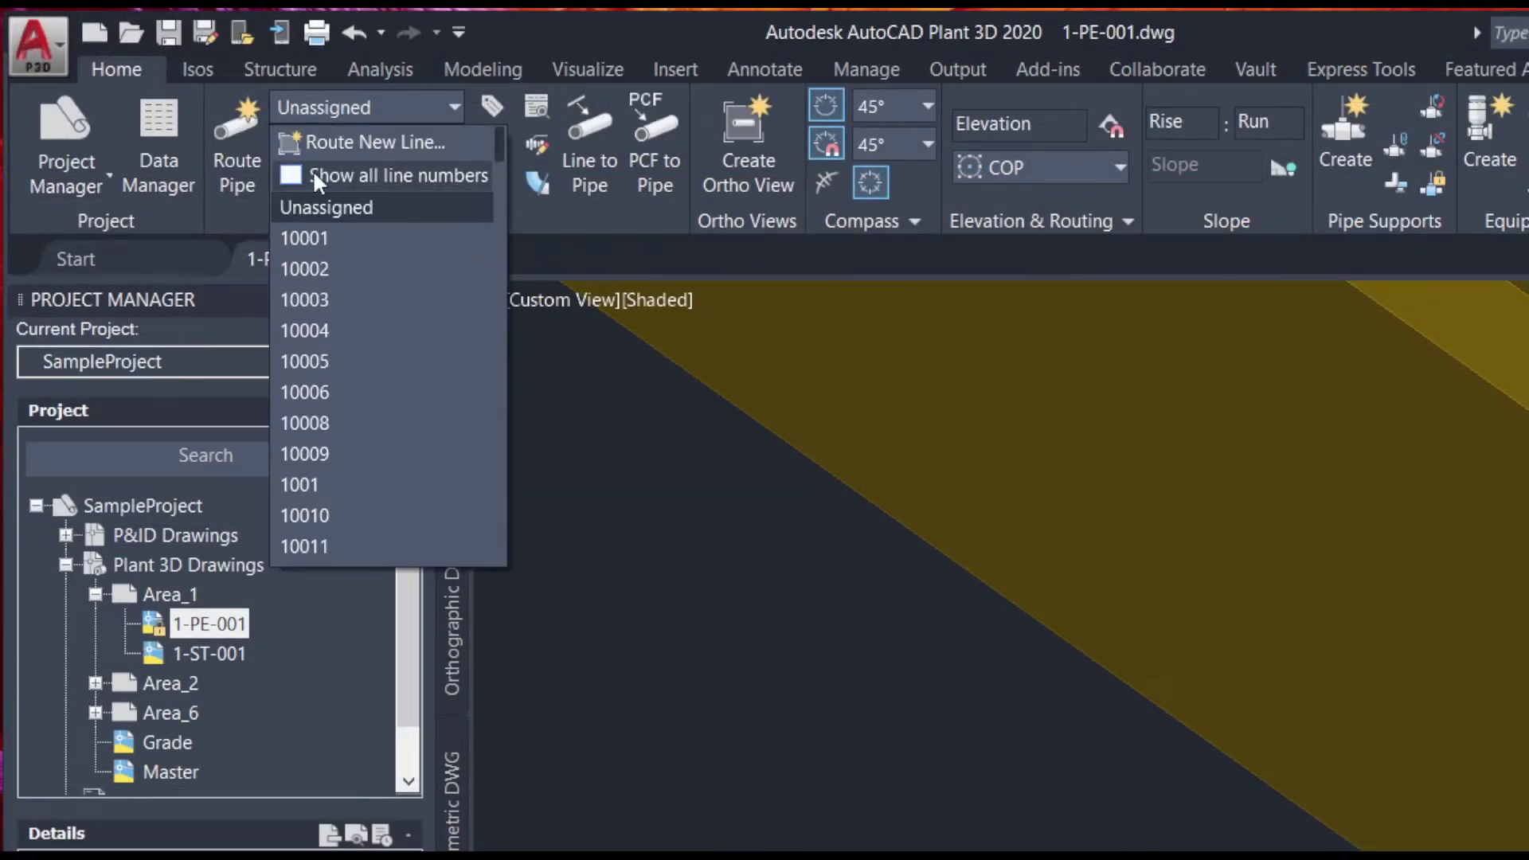
click(351, 151)
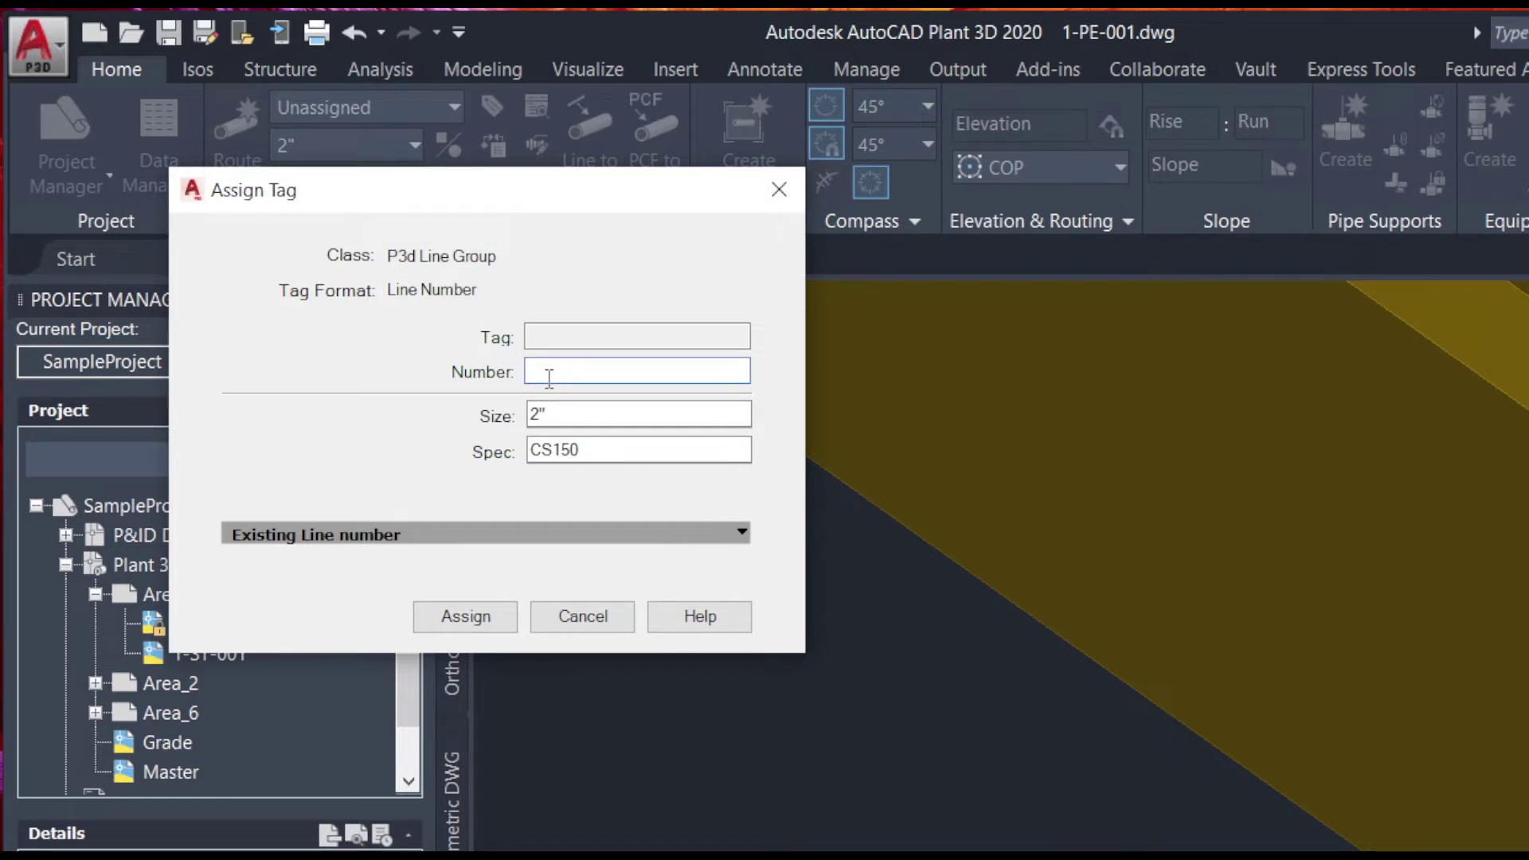
Enter the line number 2020-PL and set the line size to 1"
text(2)
text(00)
key(BackSpace)
text(20-)
text(pl)
key(BackSpace)
key(BackSpace)
text(PL)
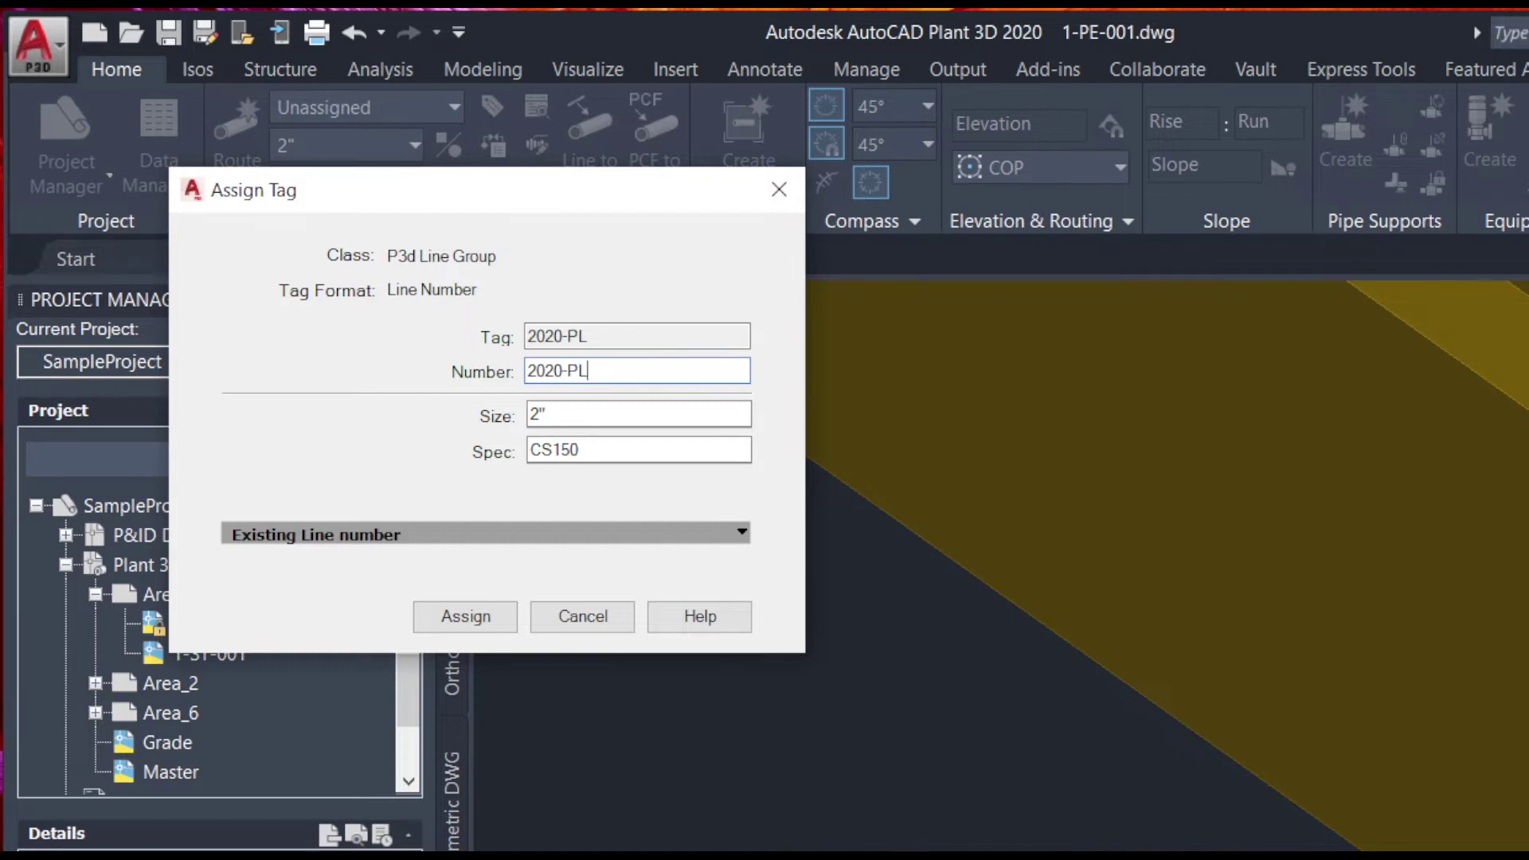
click(574, 414)
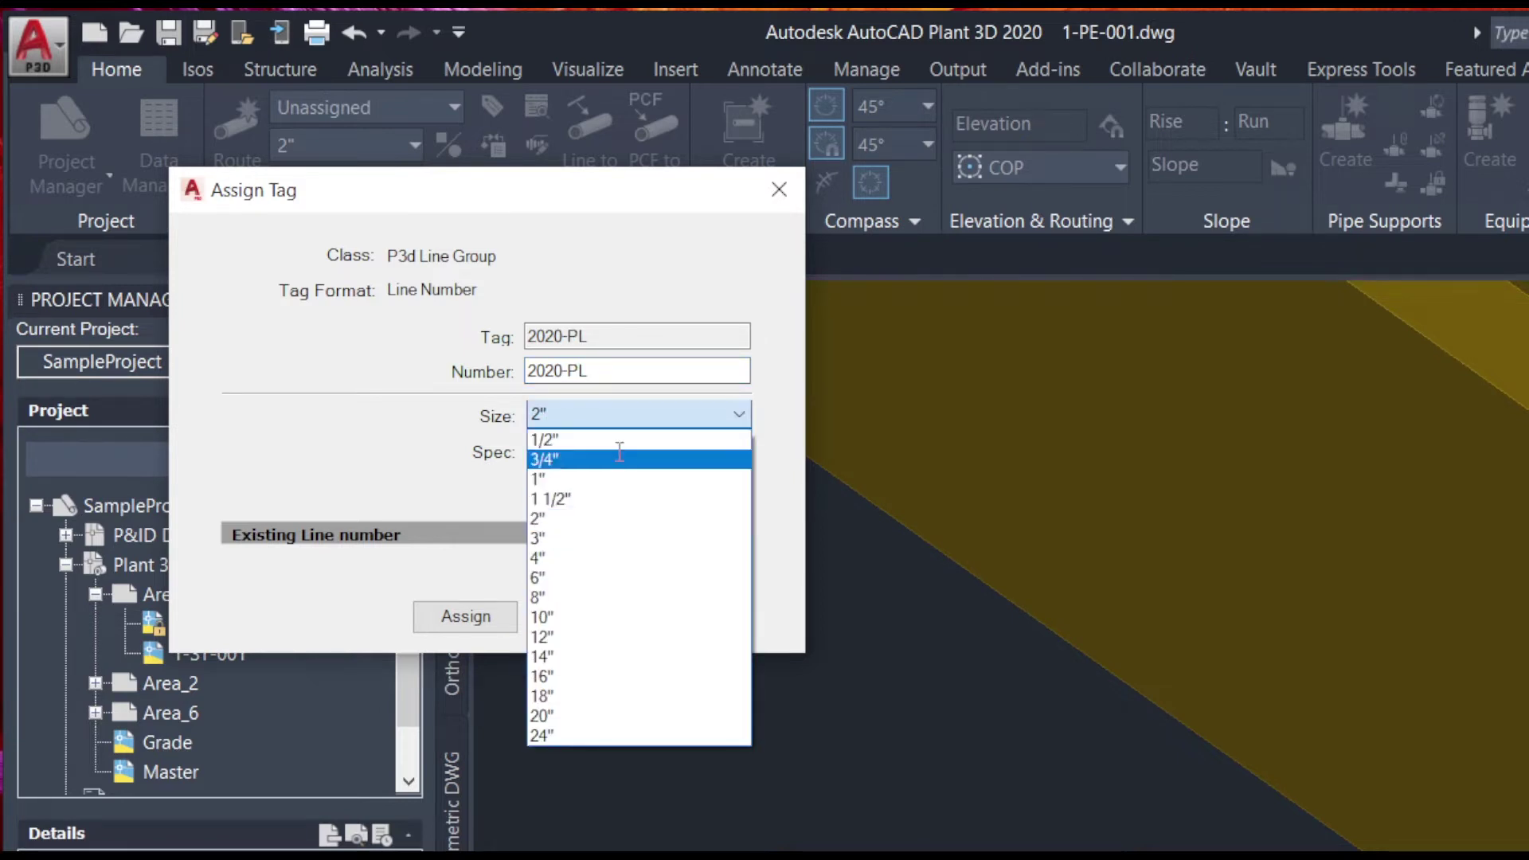
click(606, 480)
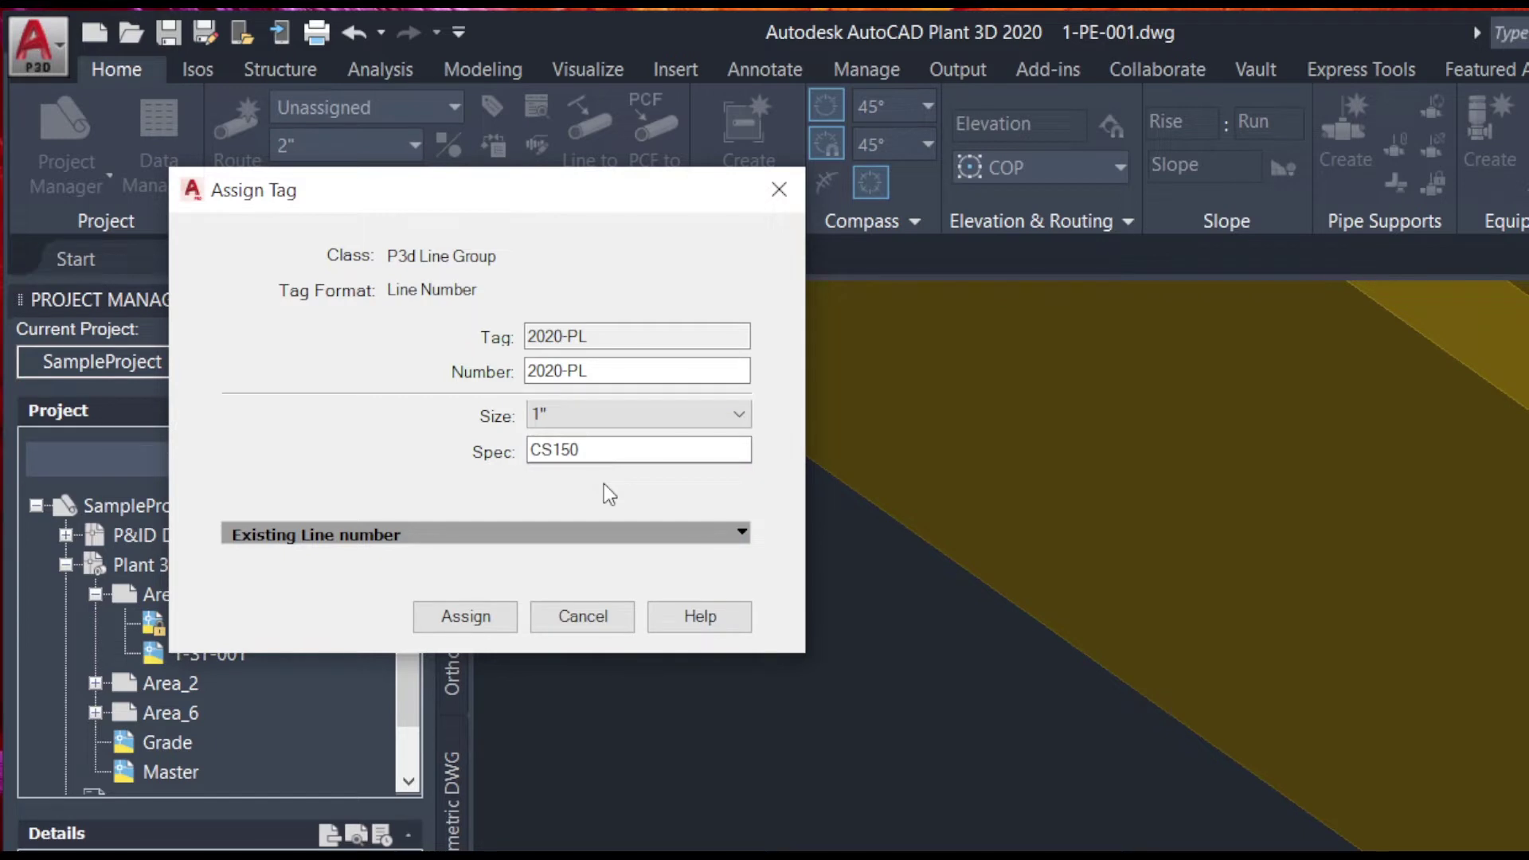
Edit the line number from 2020-PL to 2022-PL
drag(375, 191, 236, 52)
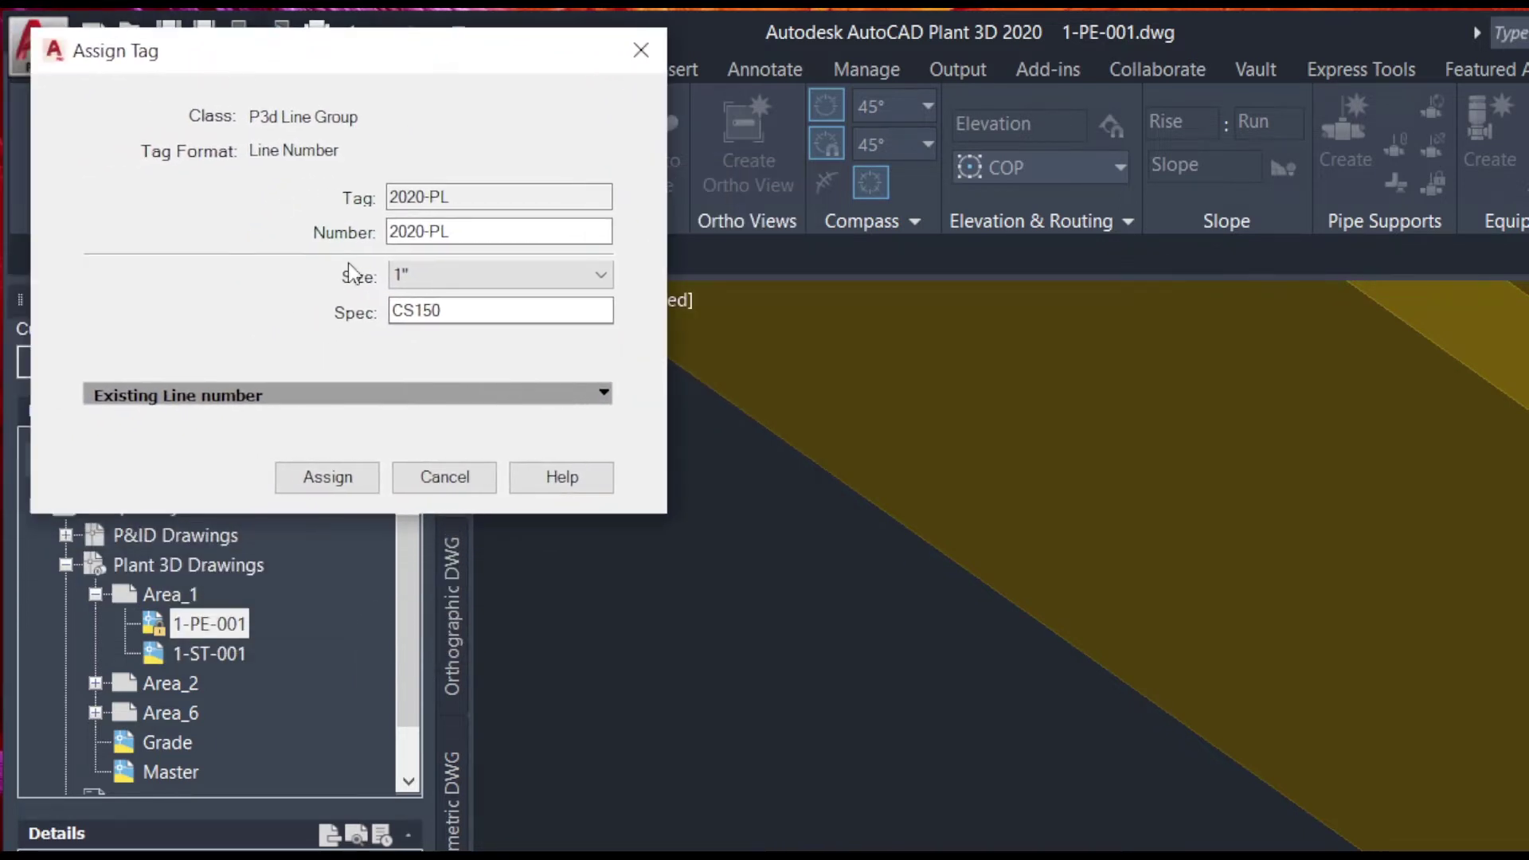
click(478, 231)
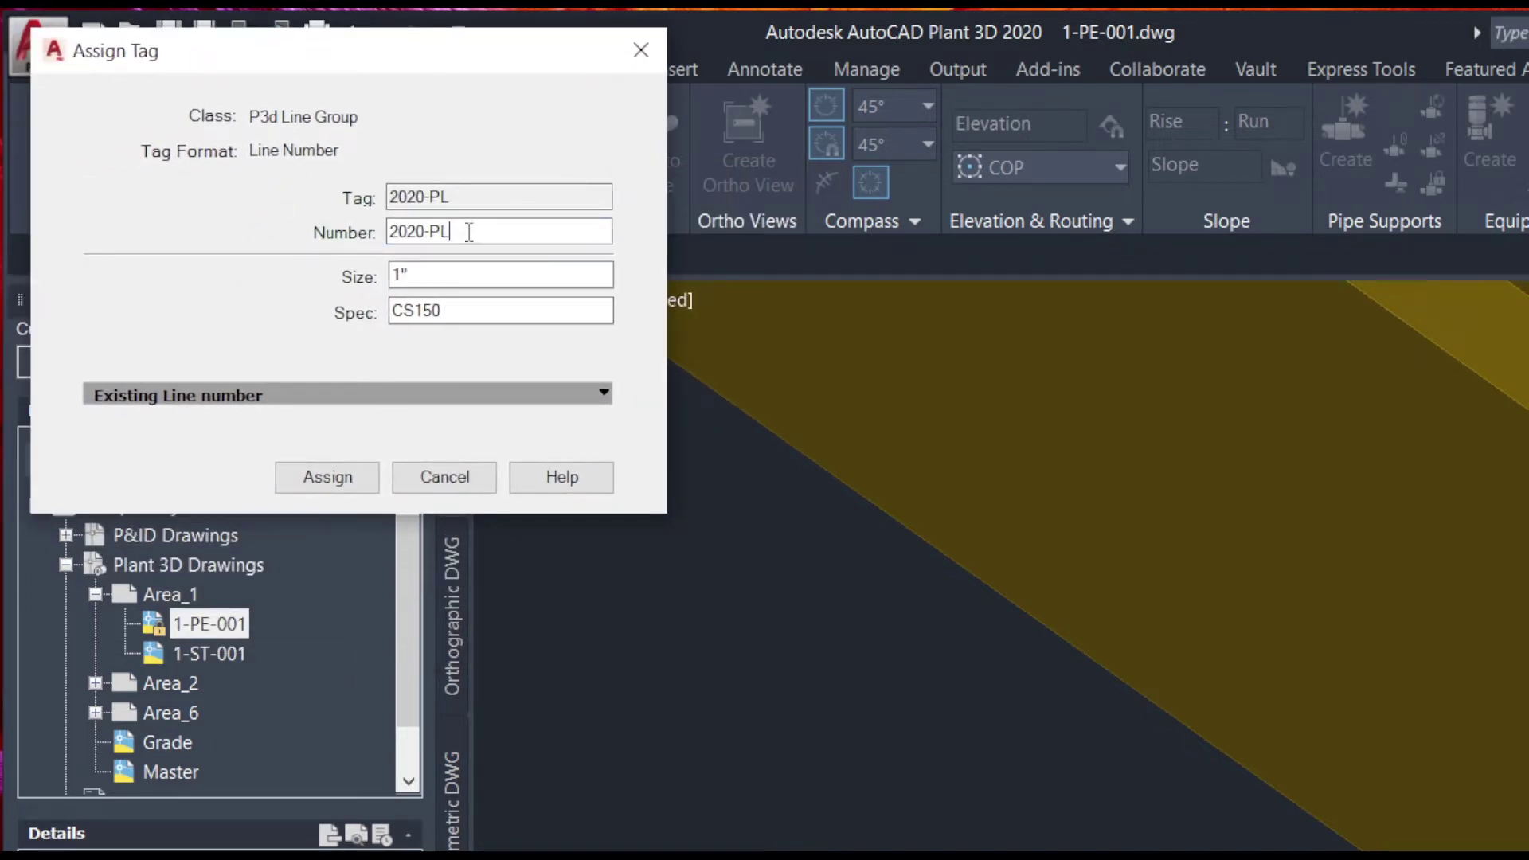
drag(470, 232, 362, 231)
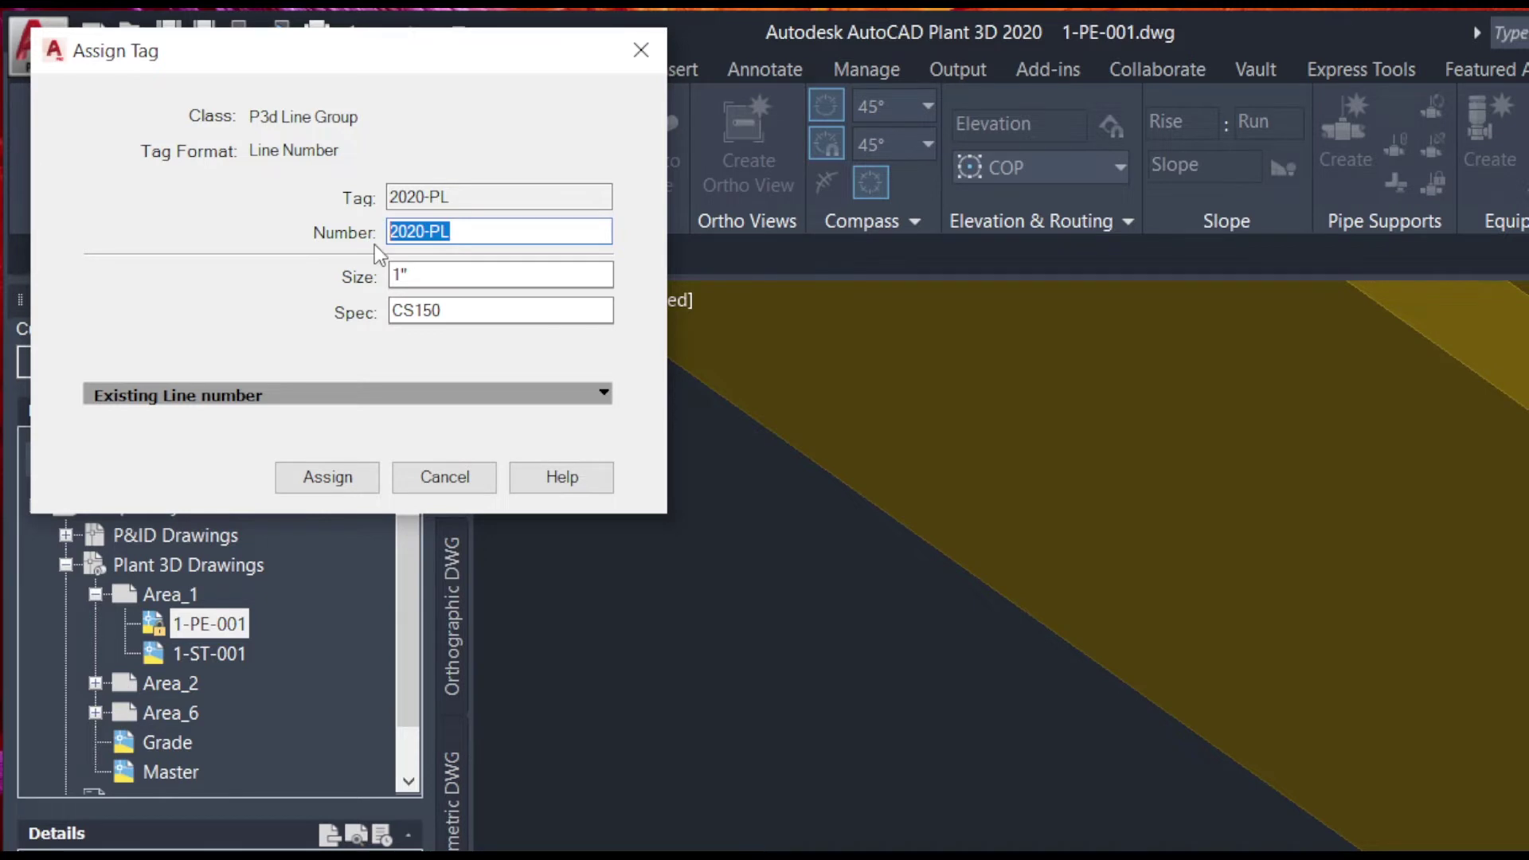
drag(464, 232, 367, 233)
drag(479, 233, 384, 233)
click(431, 232)
click(420, 231)
drag(419, 232, 426, 236)
text(2)
Confirm size 1" and spec CS150, then assign the 2022-PL tag
click(430, 274)
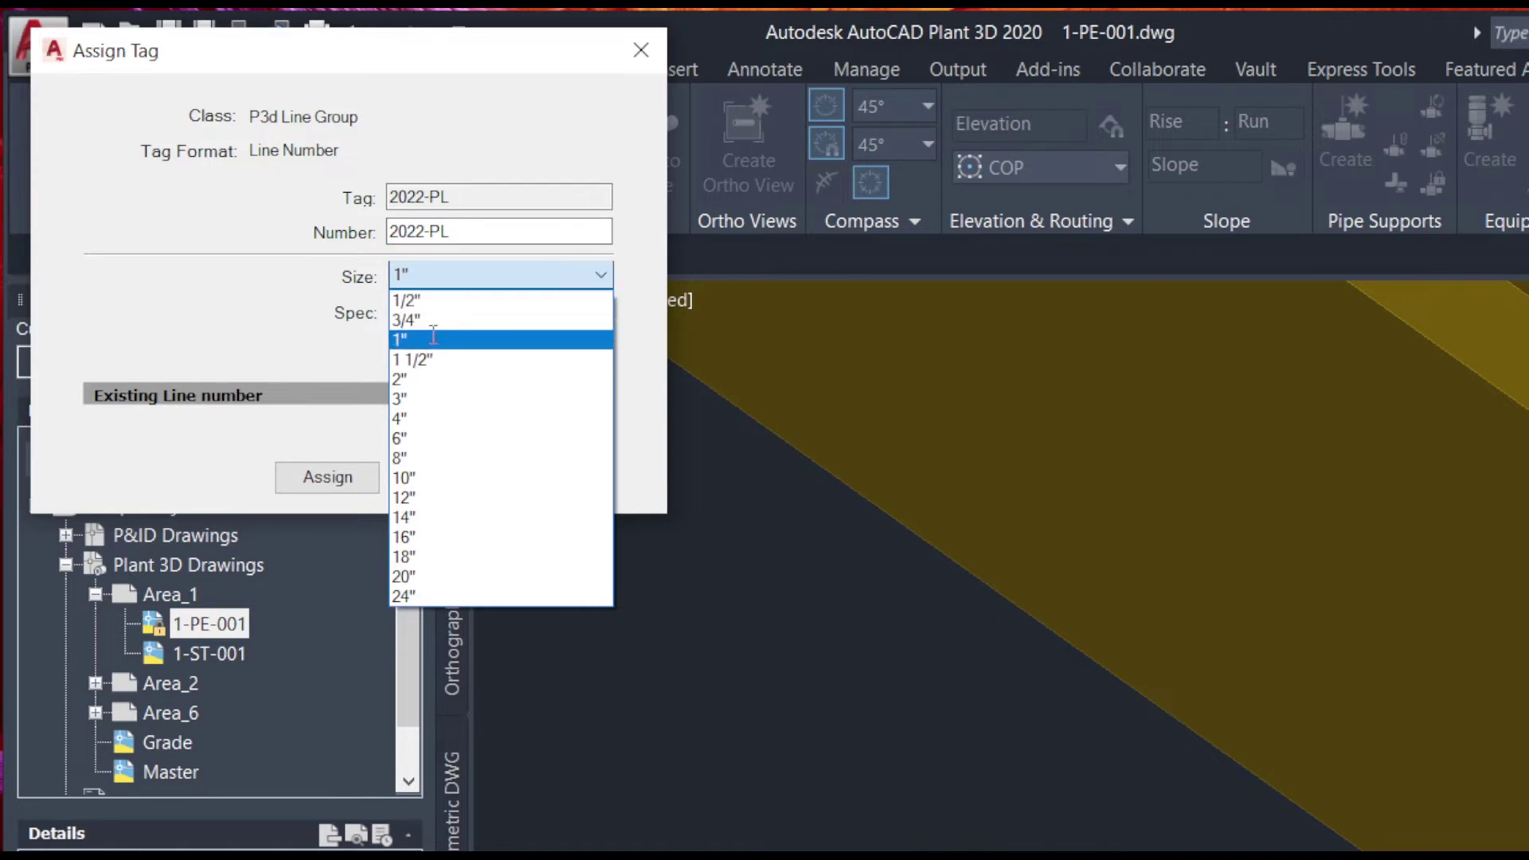
click(432, 339)
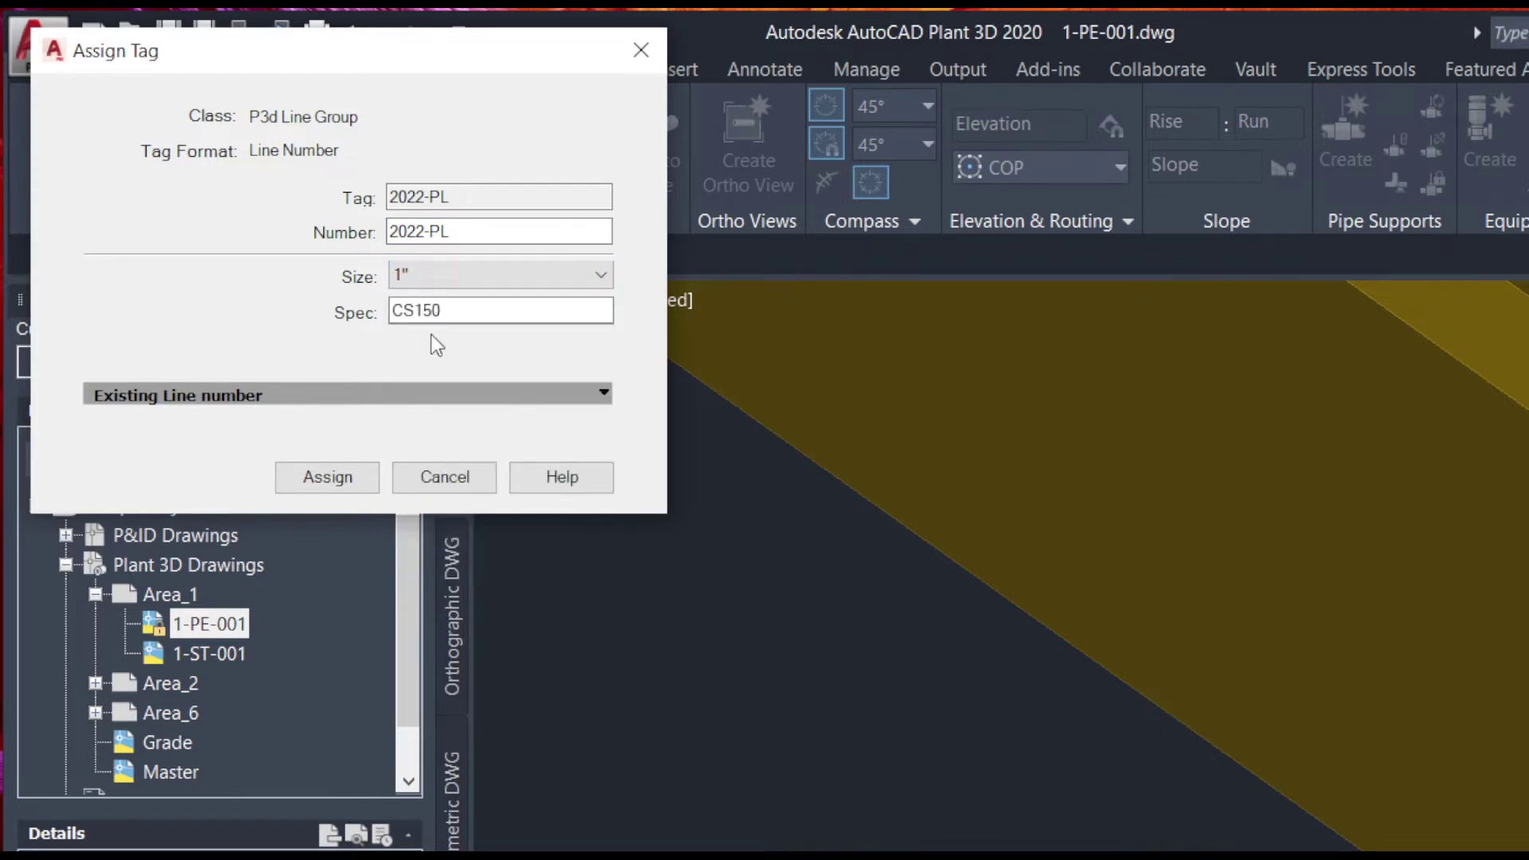
click(428, 311)
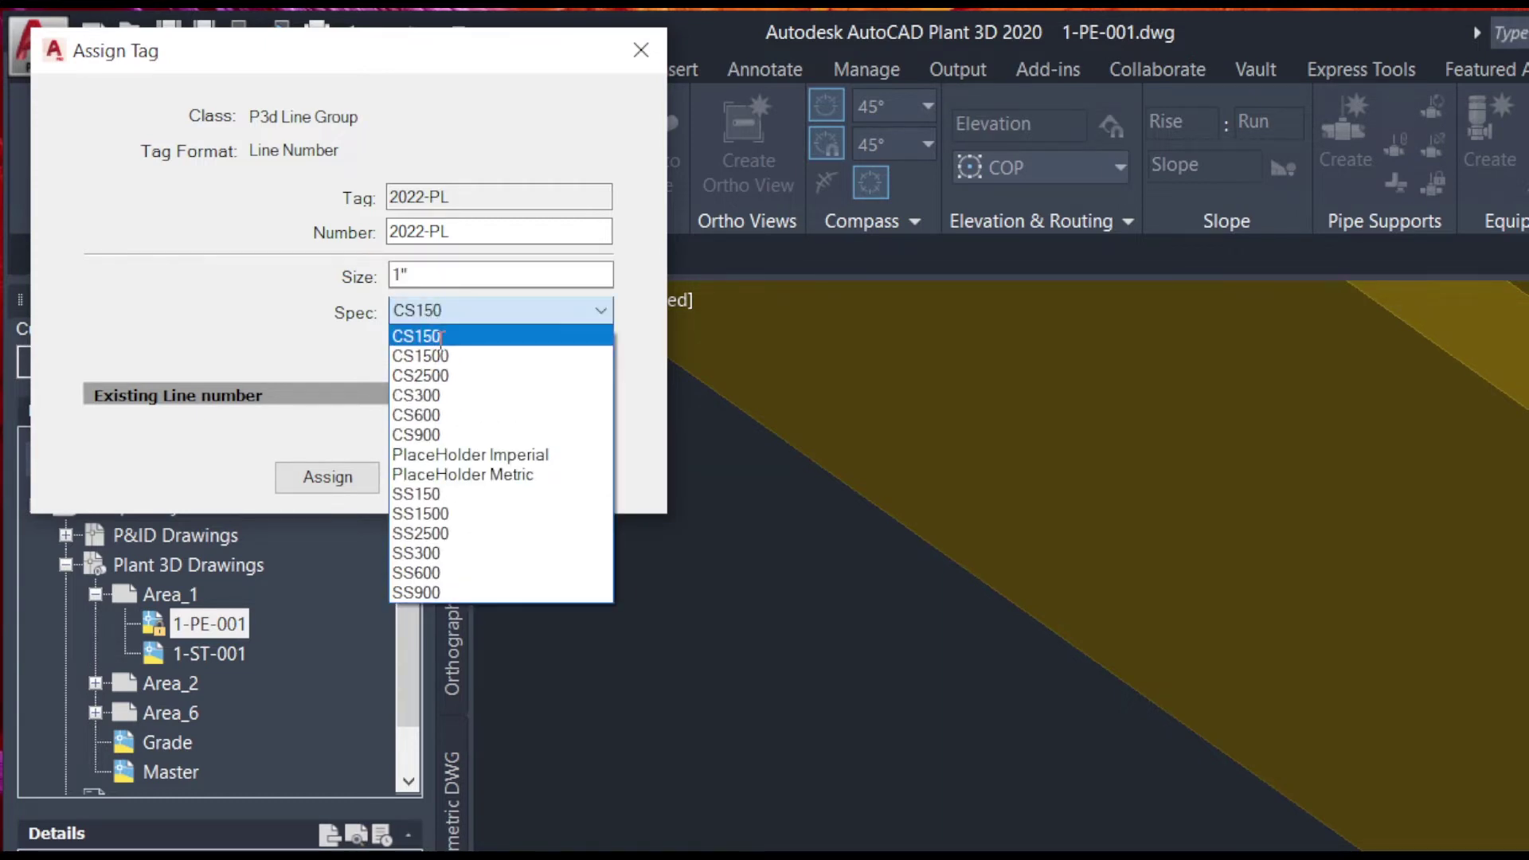
click(441, 337)
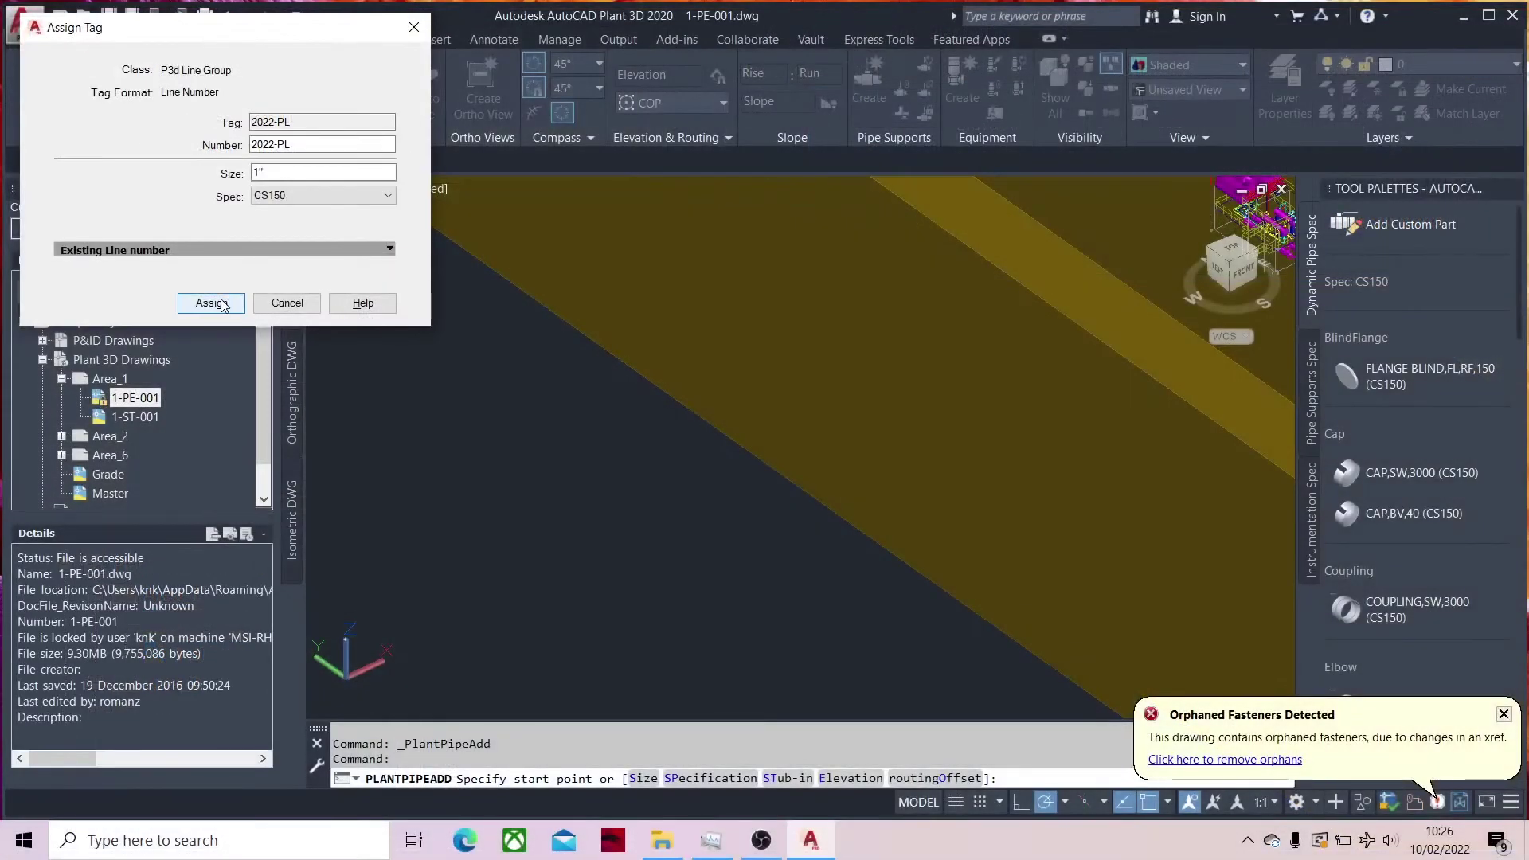
click(211, 304)
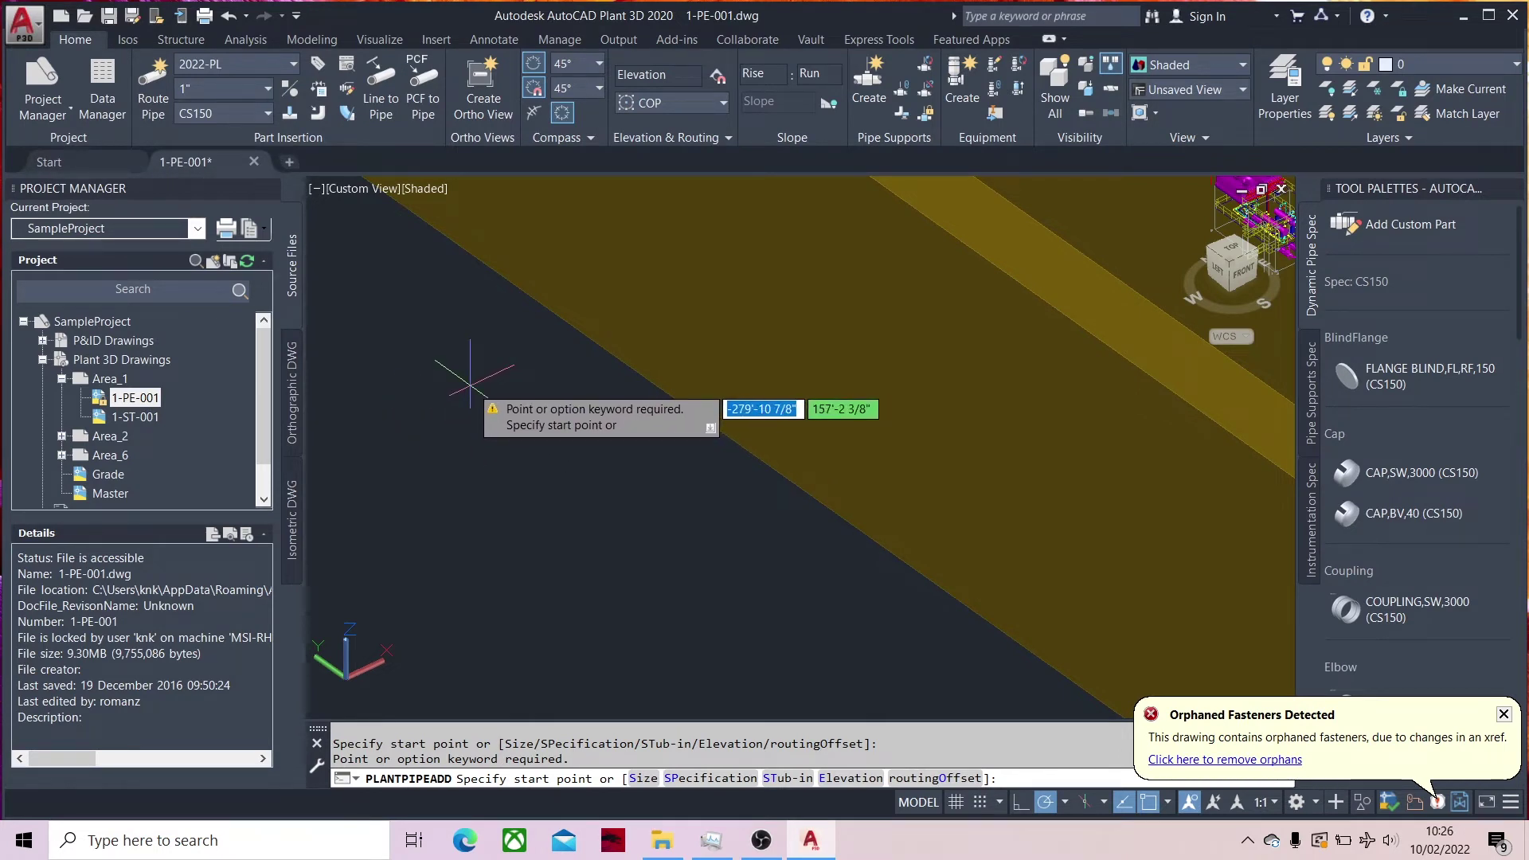
Route the 1" 2022-PL pipe from a start point through two elbowed bends
click(472, 388)
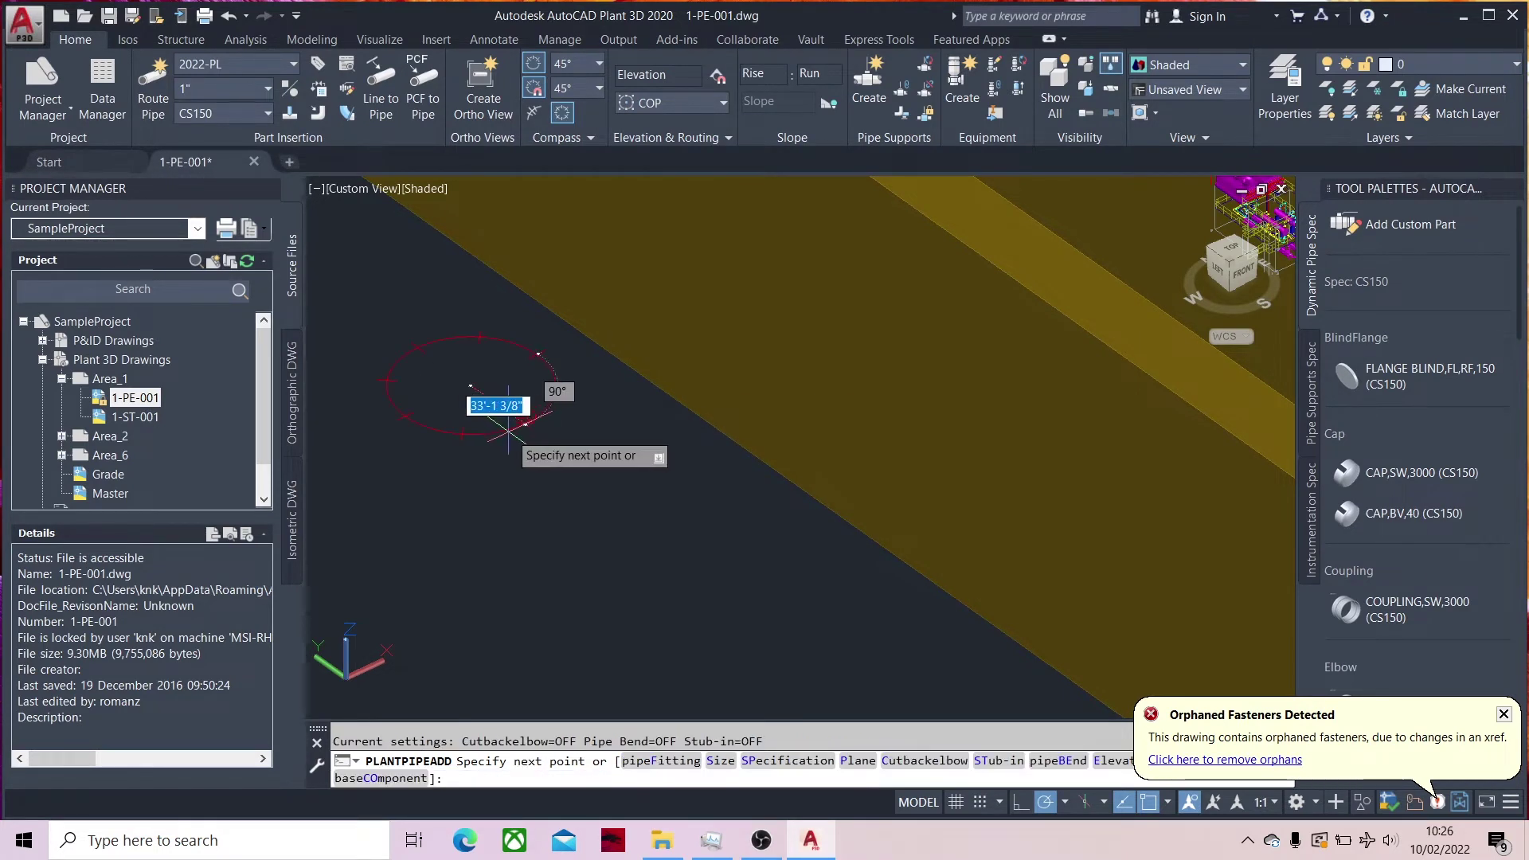
scroll(504, 429, up, 5)
scroll(509, 389, up, 2)
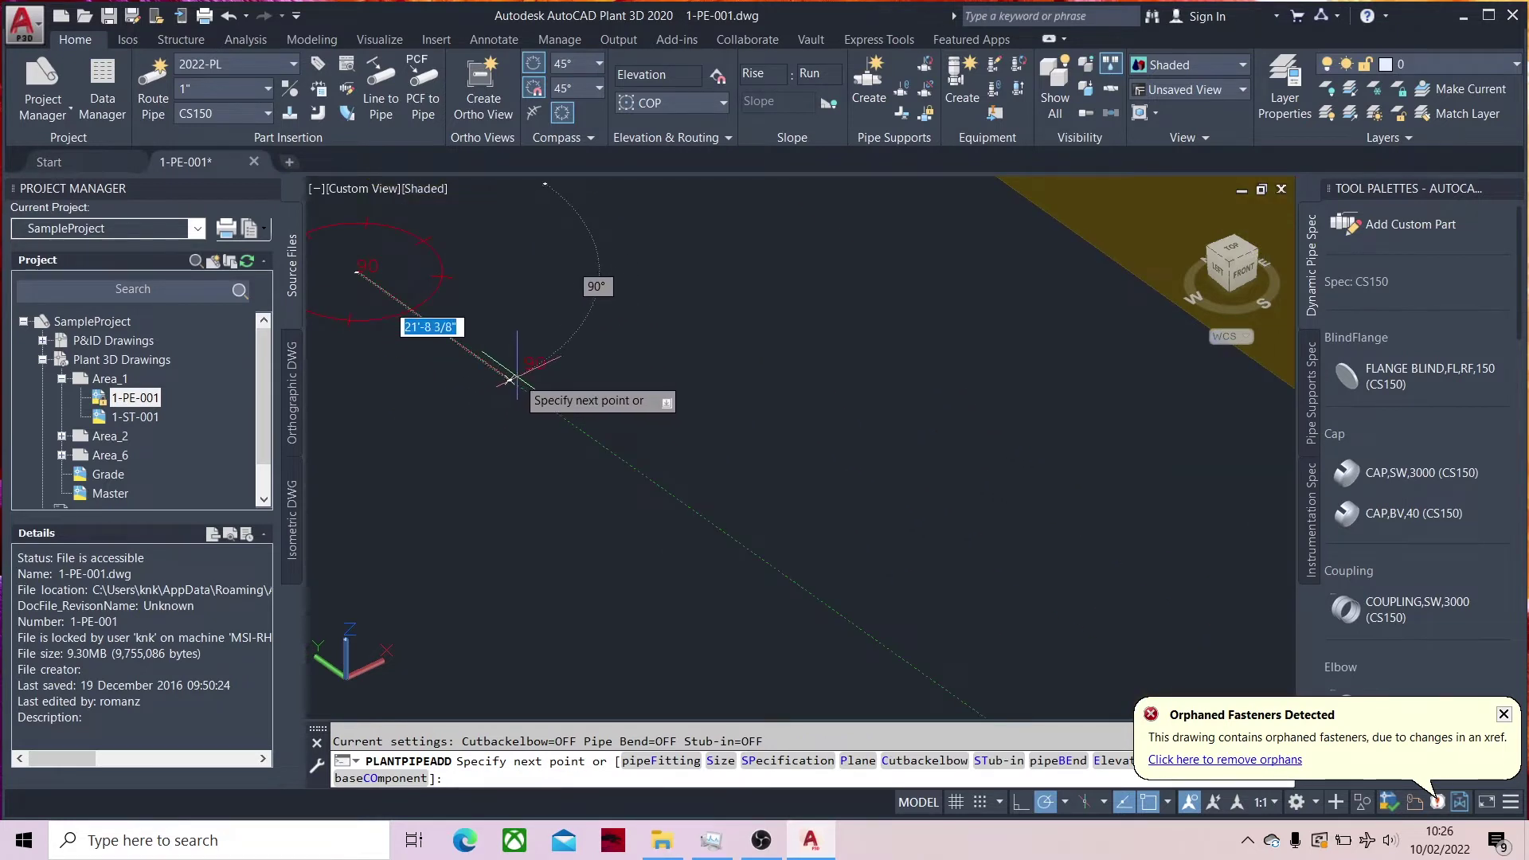
scroll(509, 387, up, 2)
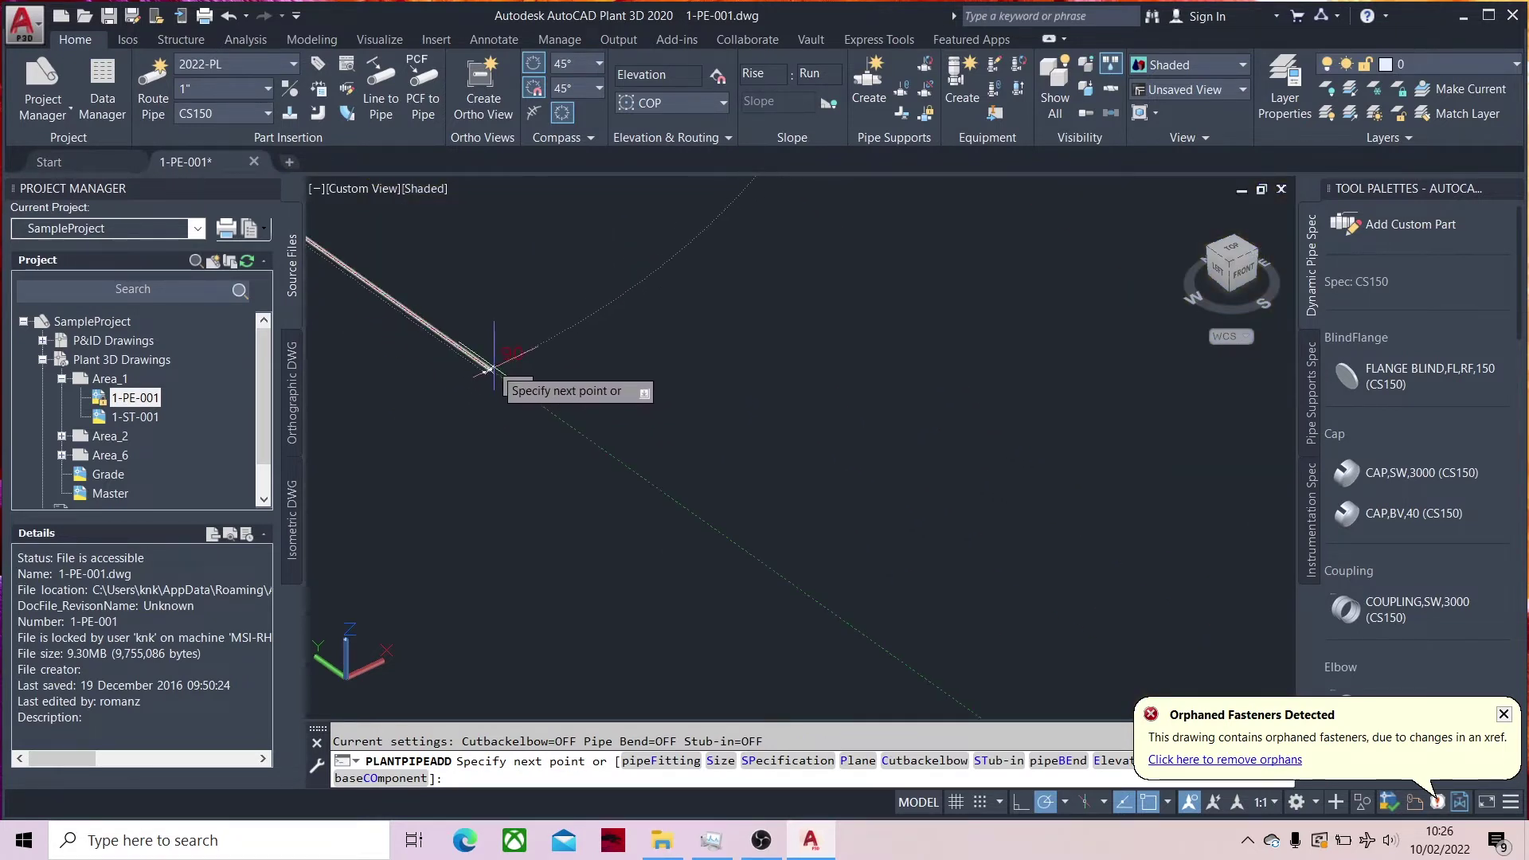
scroll(494, 374, down, 3)
click(444, 331)
scroll(494, 314, up, 3)
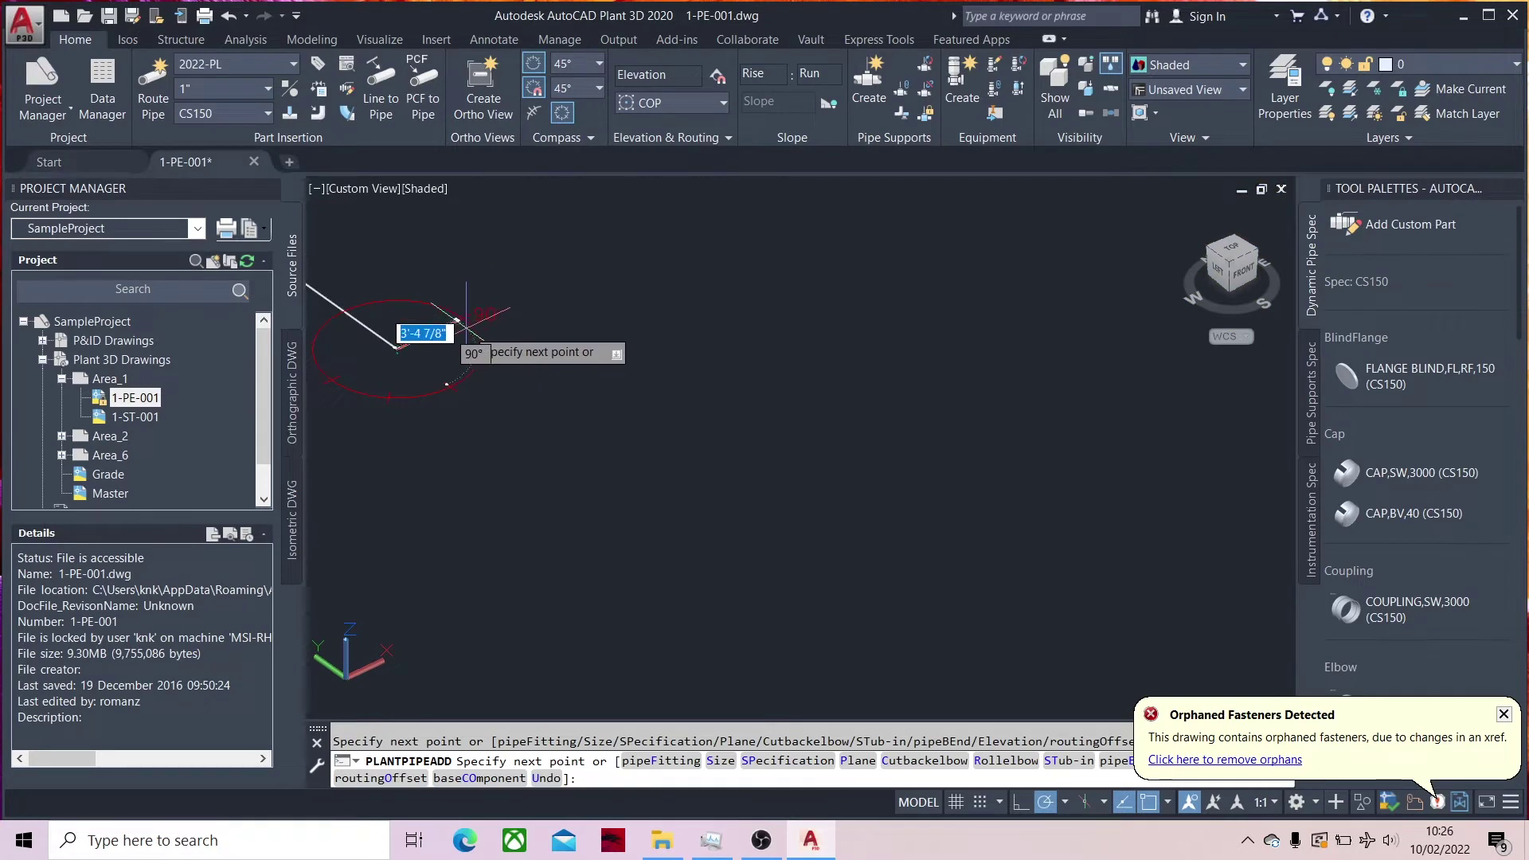
click(360, 368)
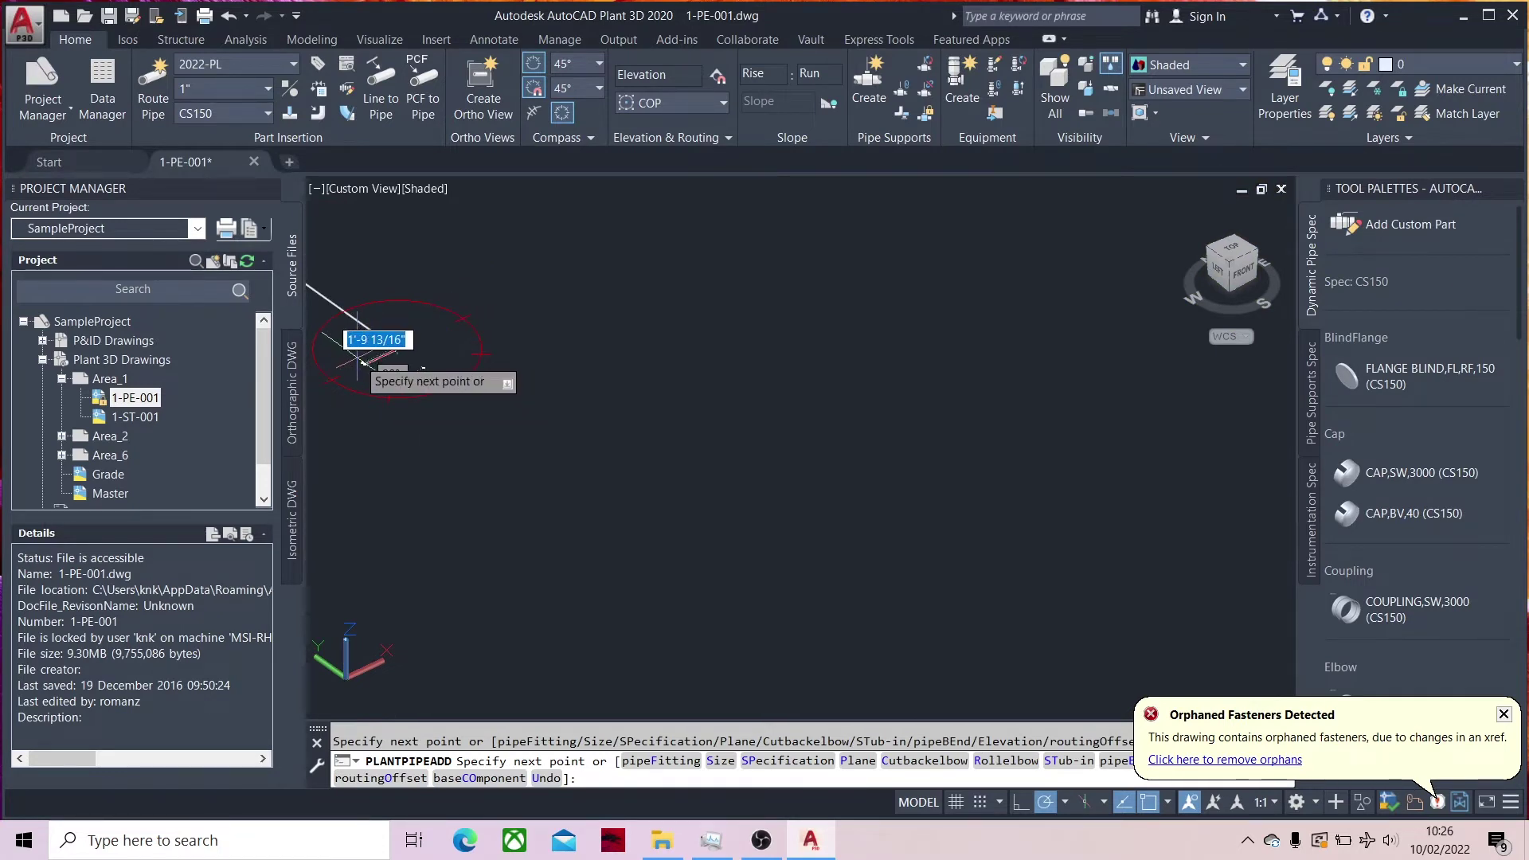
middle_drag(414, 405, 458, 412)
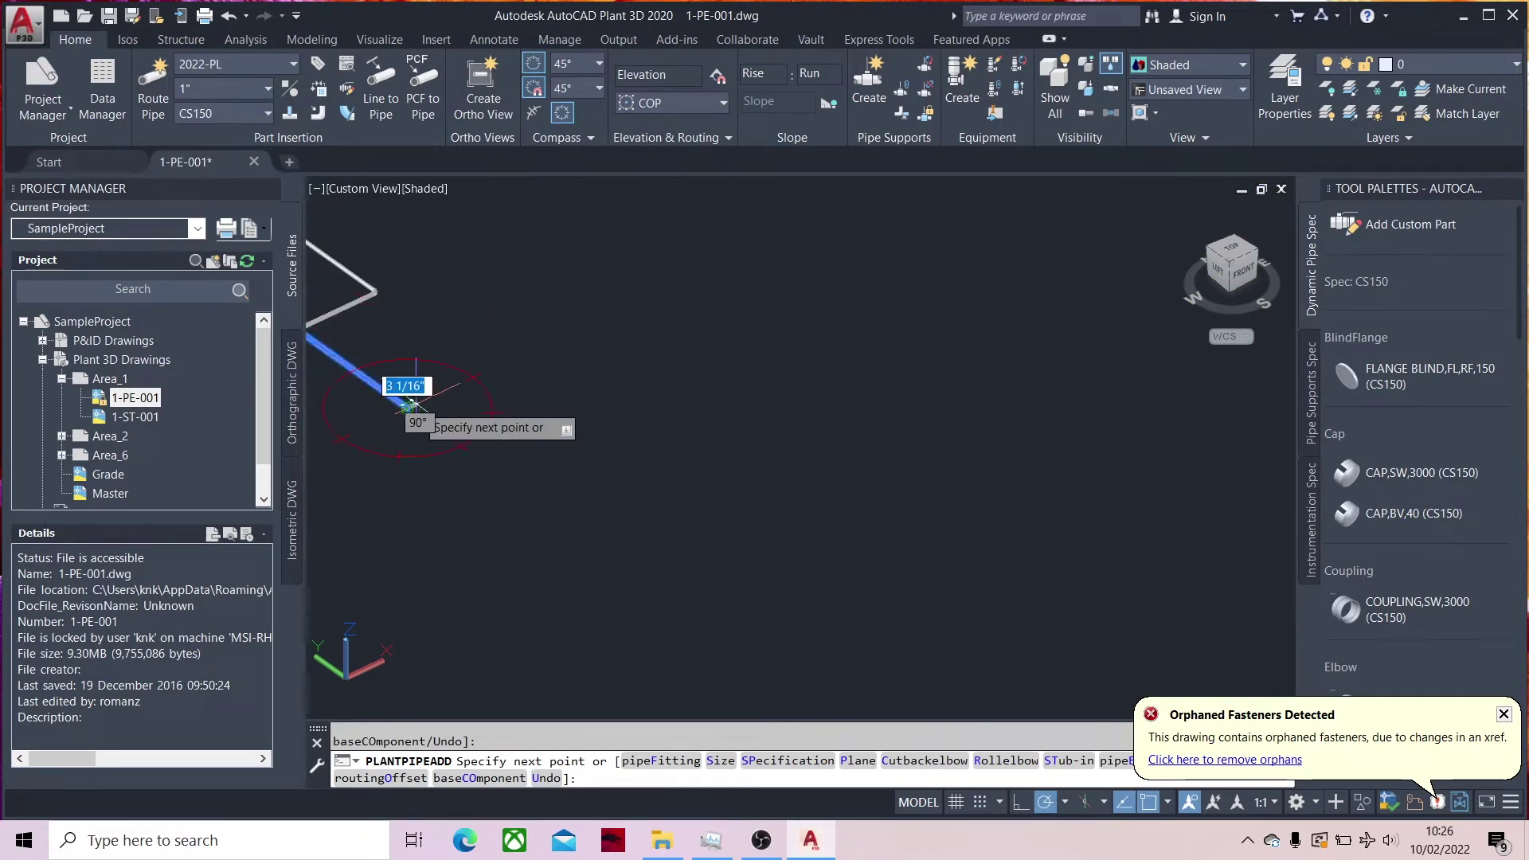
scroll(458, 412, up, 2)
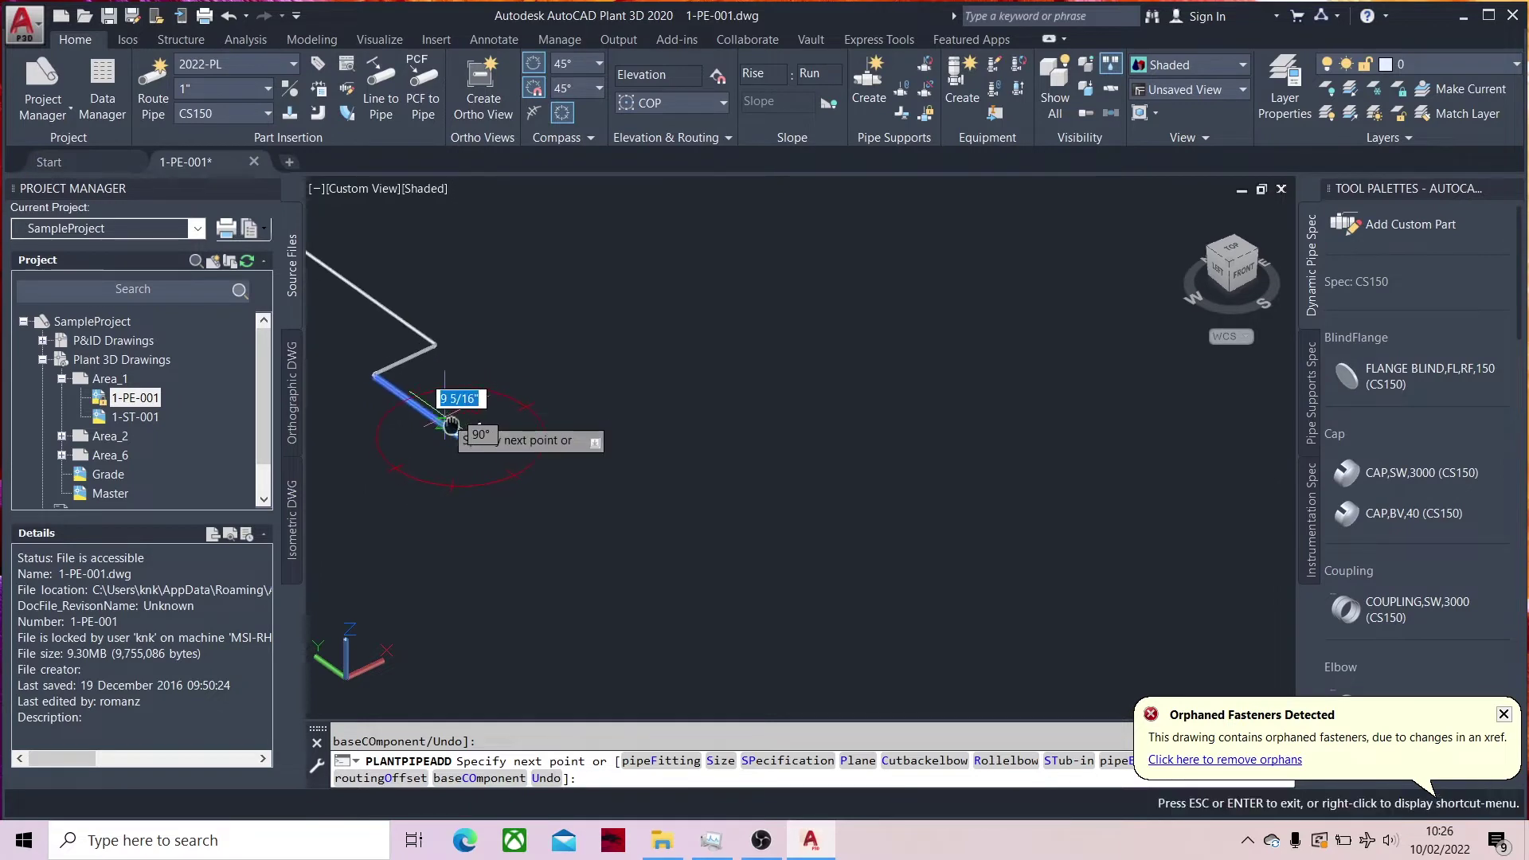
middle_drag(478, 427, 689, 526)
scroll(647, 518, up, 2)
scroll(648, 518, up, 2)
scroll(648, 518, up, 1)
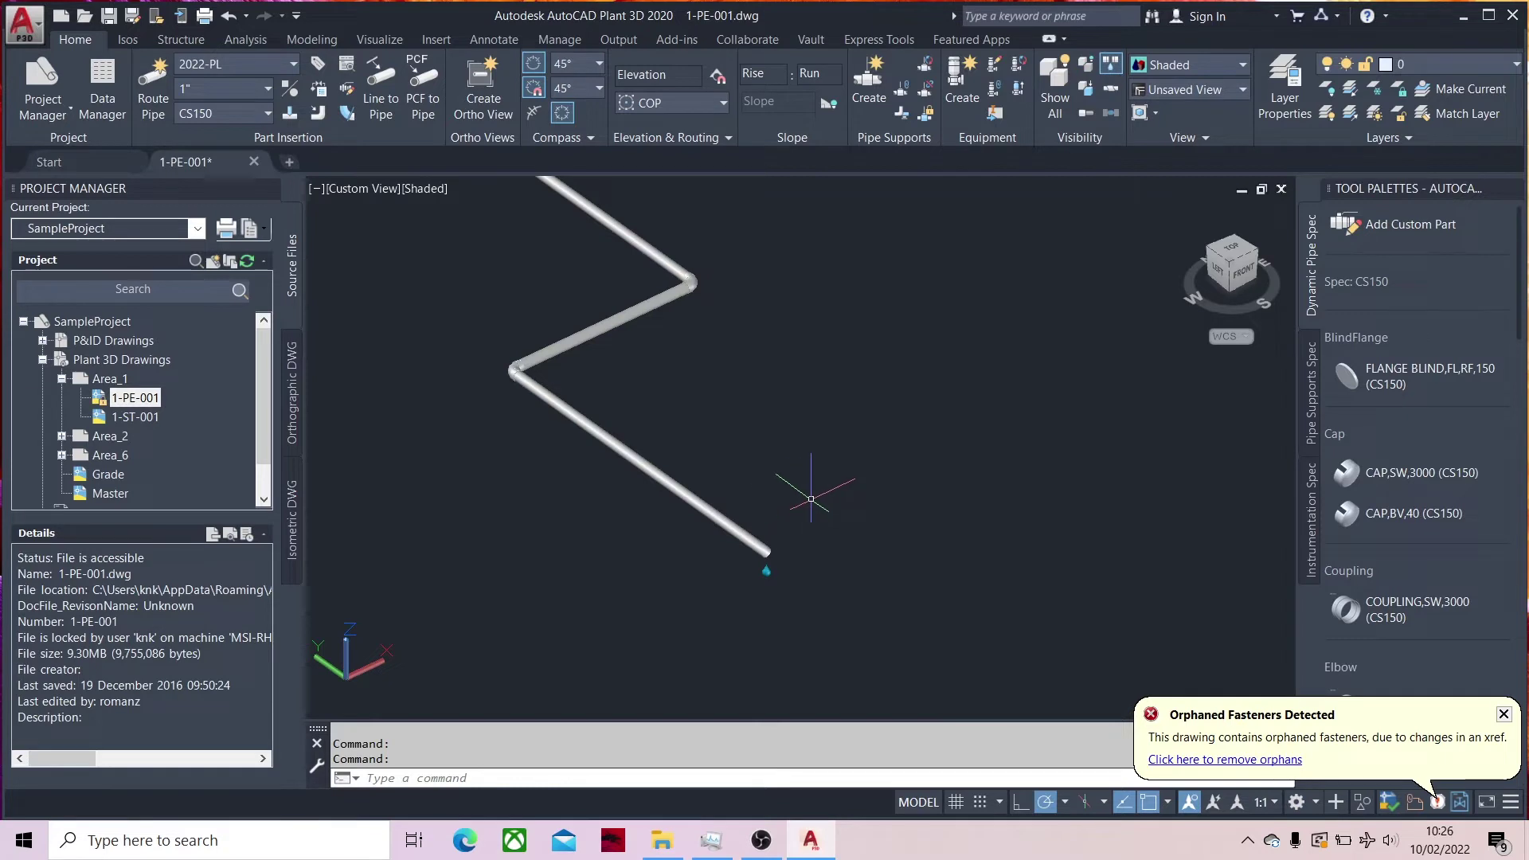
key(alt)
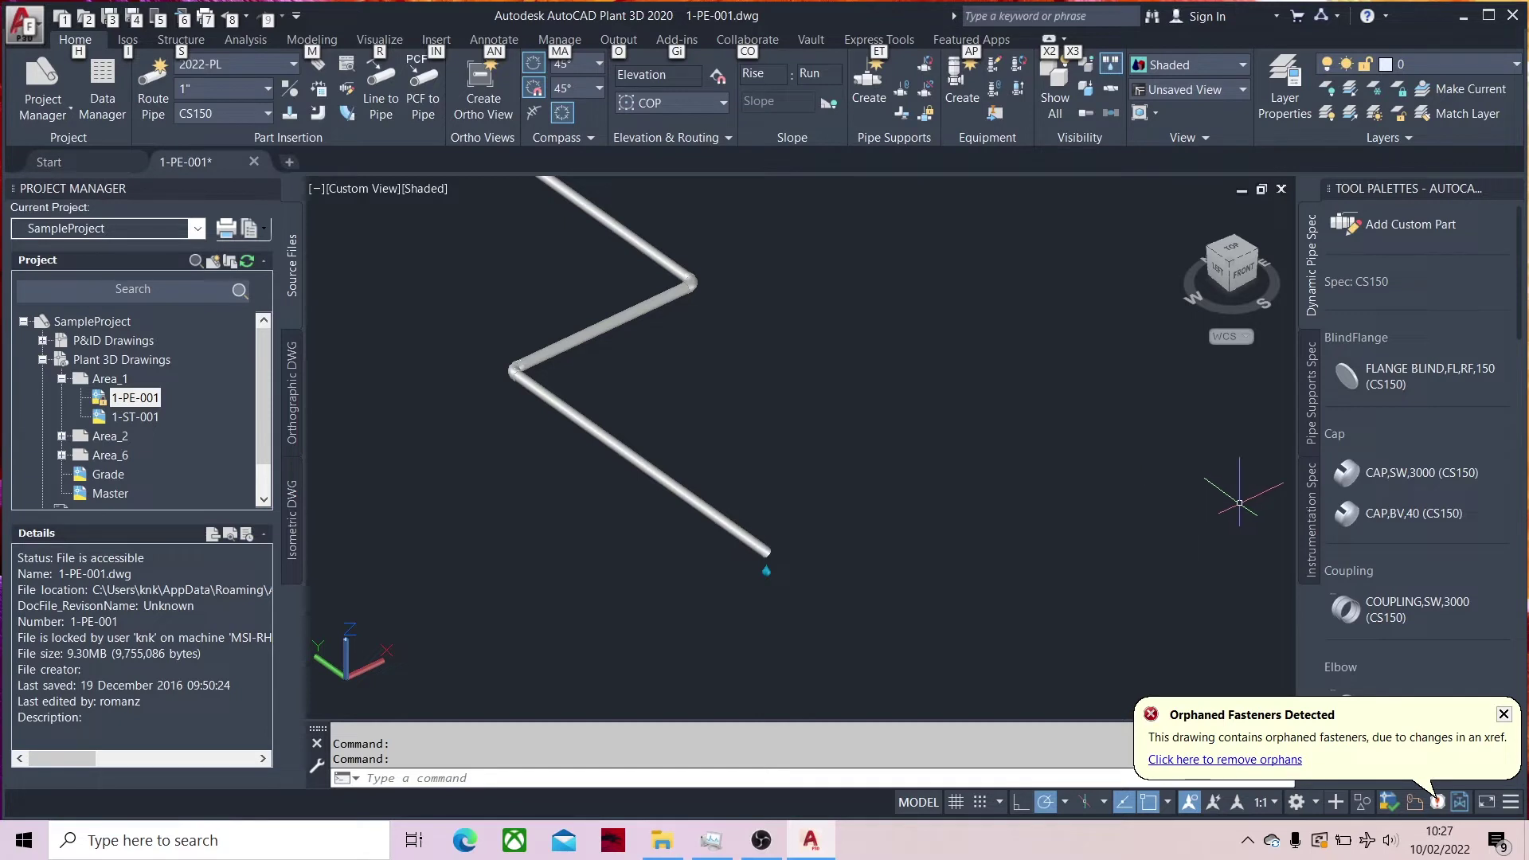
Cap the pipe's open end with a CS150 RF 150 flange at rotation 0
scroll(1384, 477, down, 2)
scroll(1385, 518, down, 2)
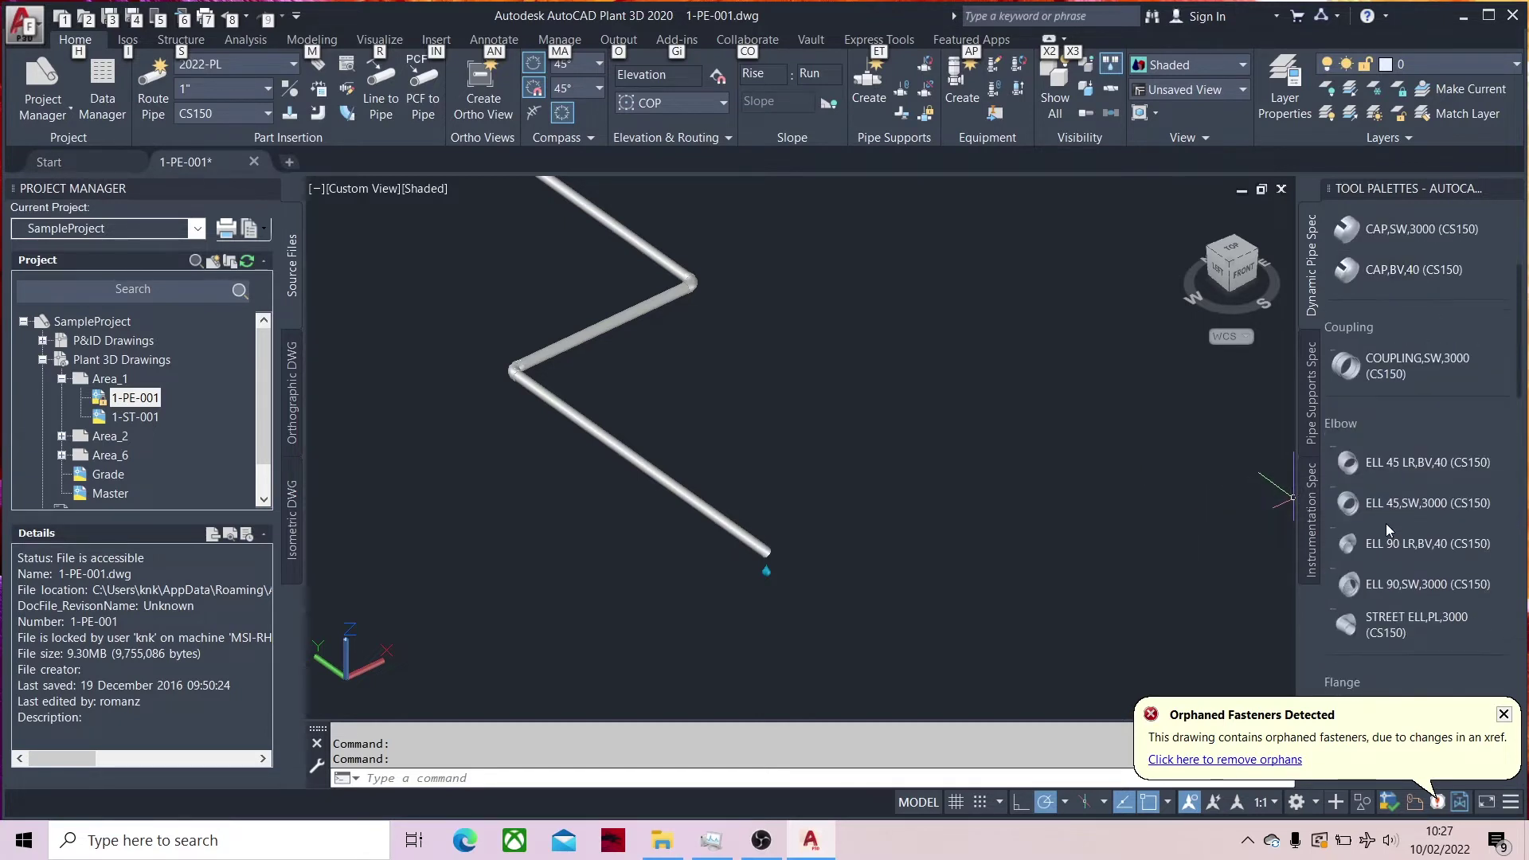
scroll(1392, 306, up, 2)
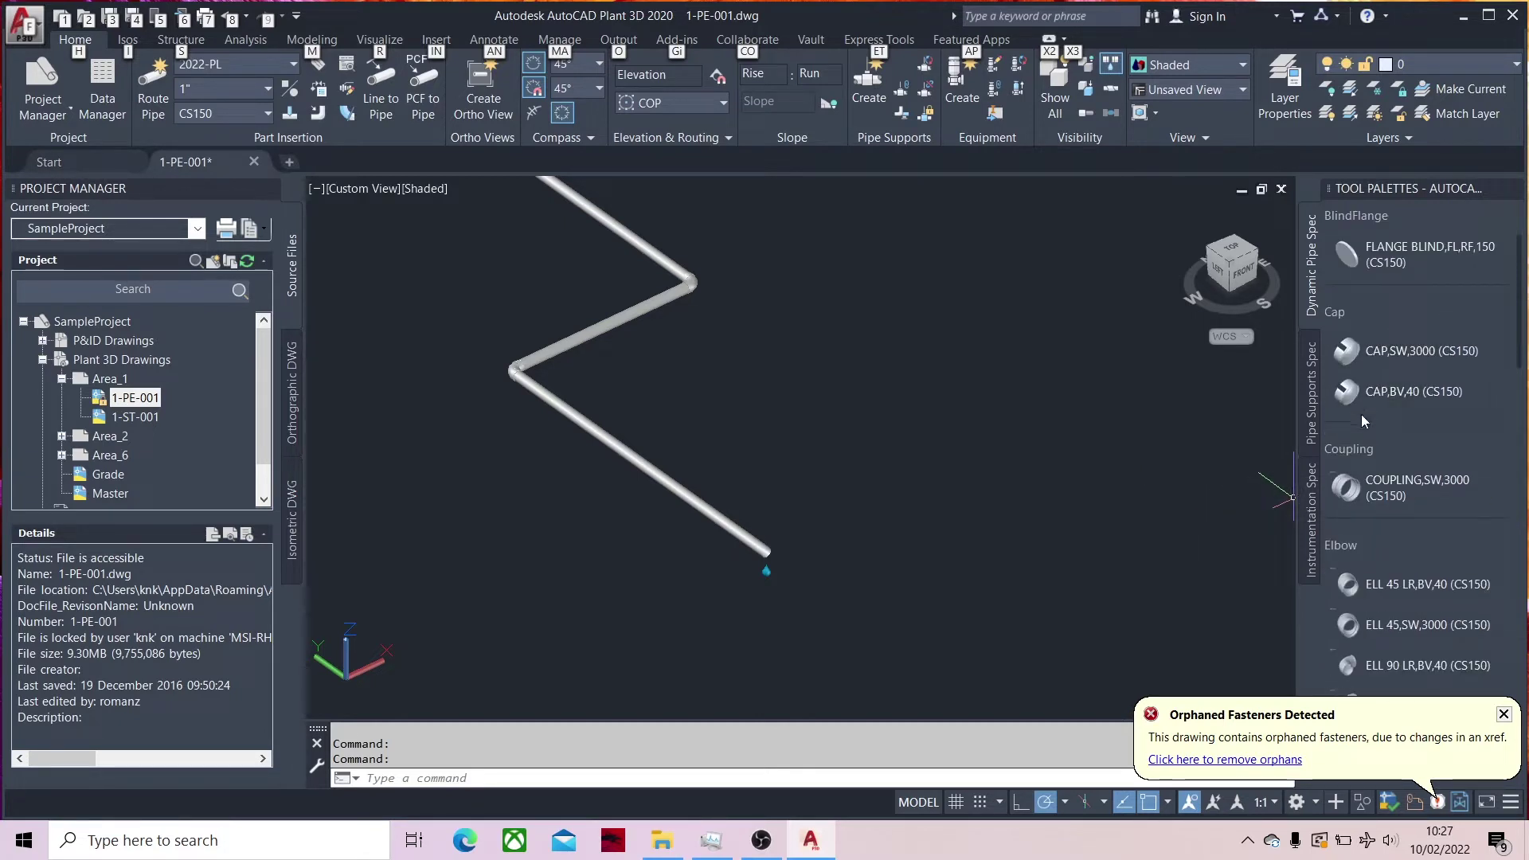
scroll(1354, 446, down, 2)
scroll(1380, 490, down, 4)
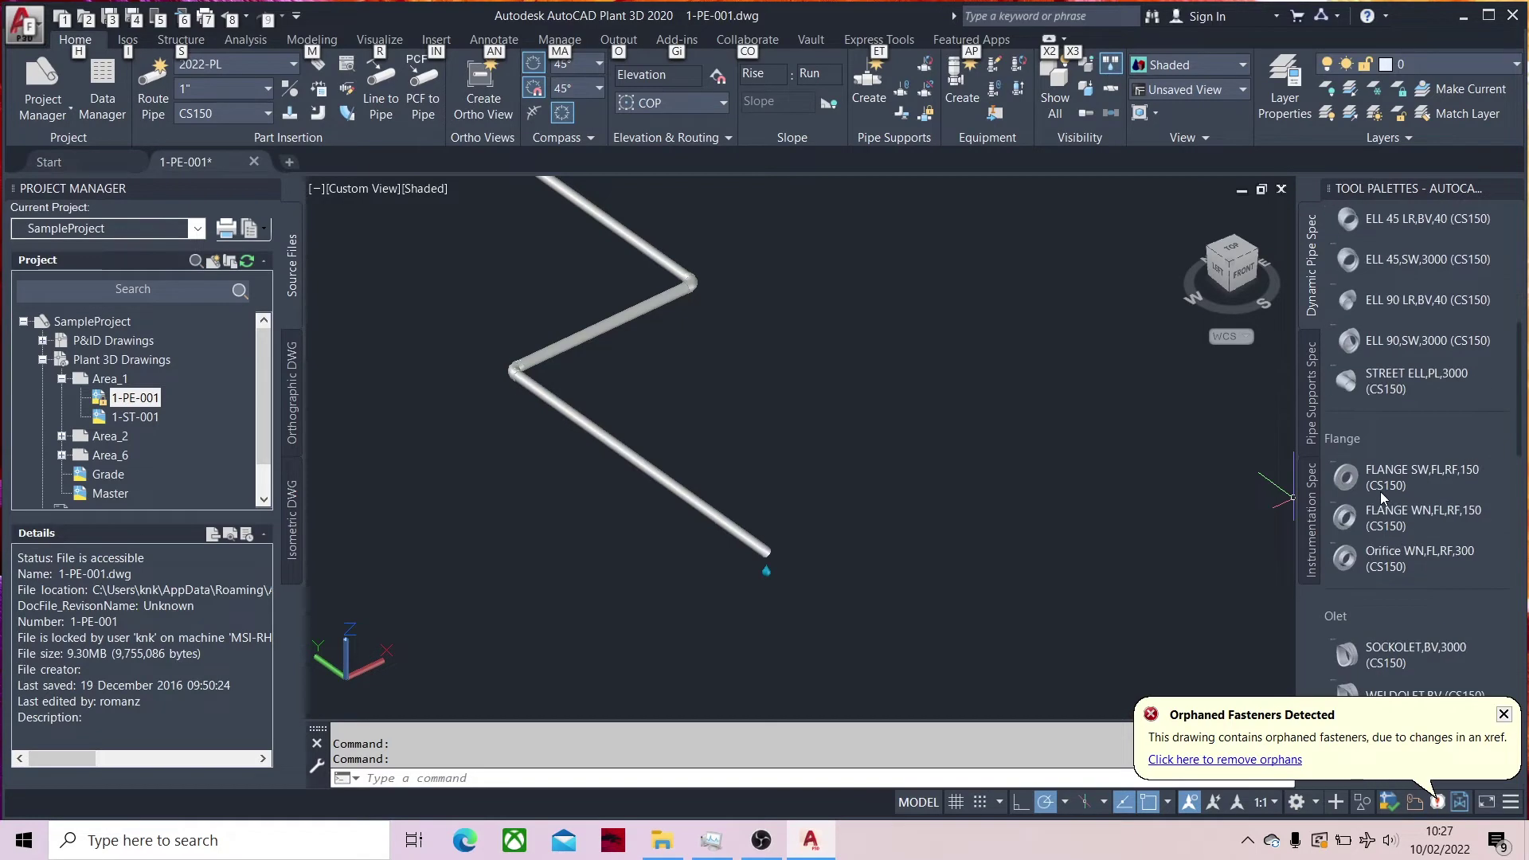
click(1382, 516)
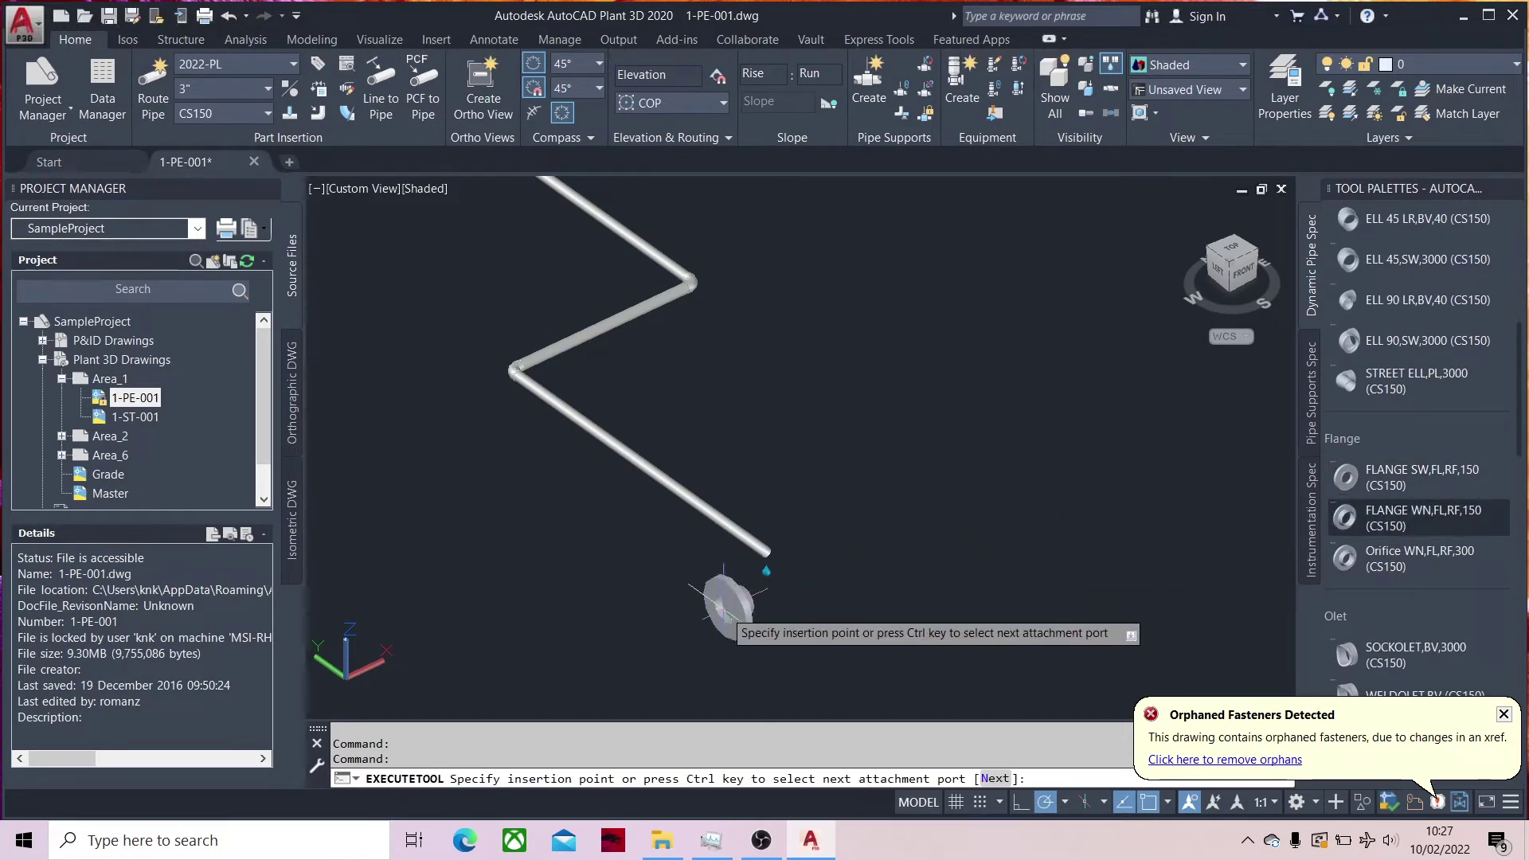
scroll(777, 557, up, 5)
click(1410, 477)
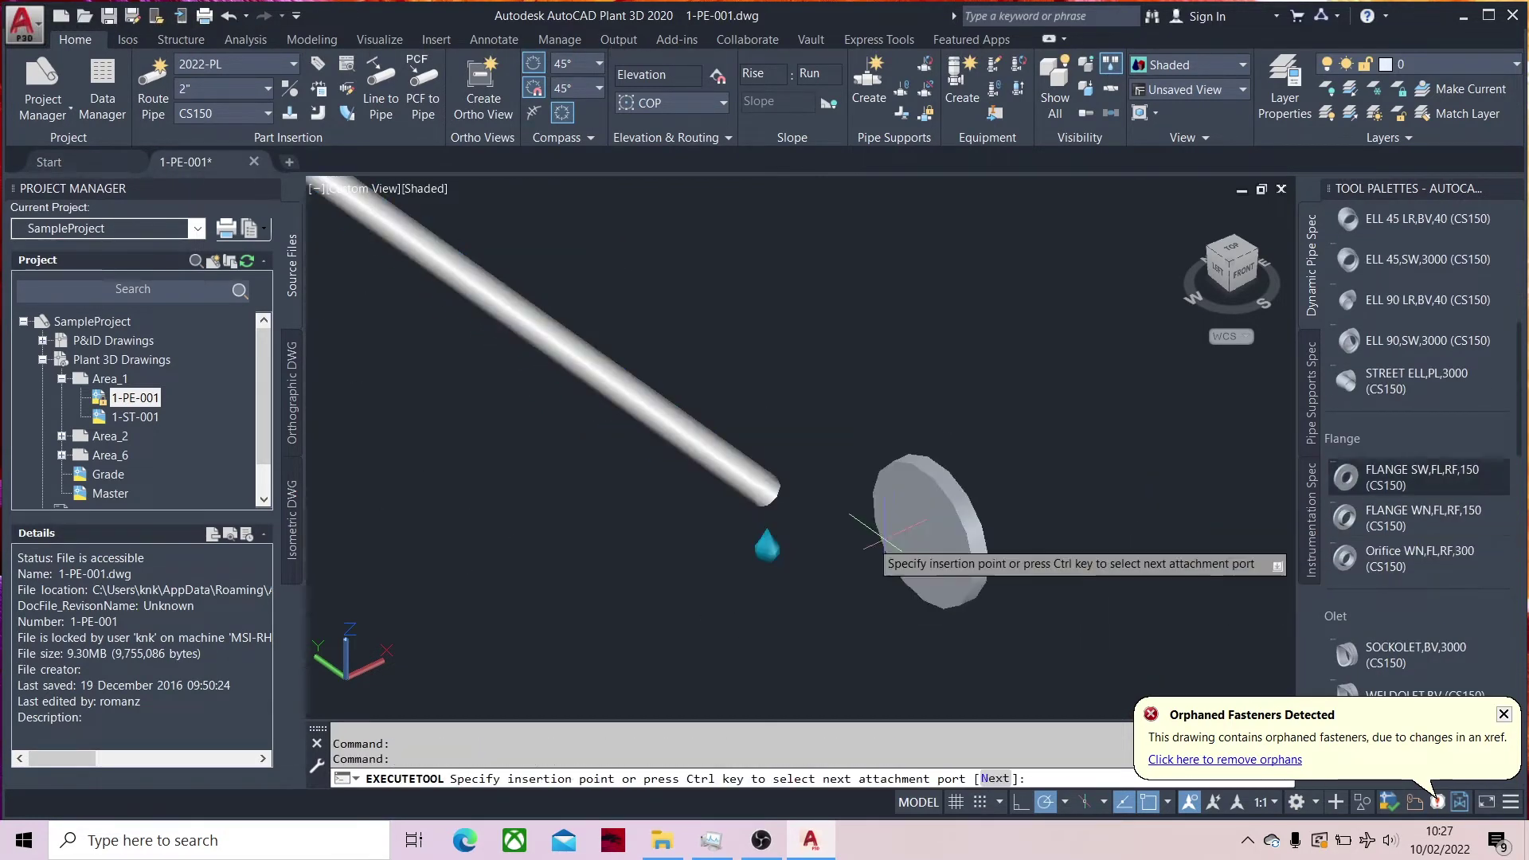
click(768, 480)
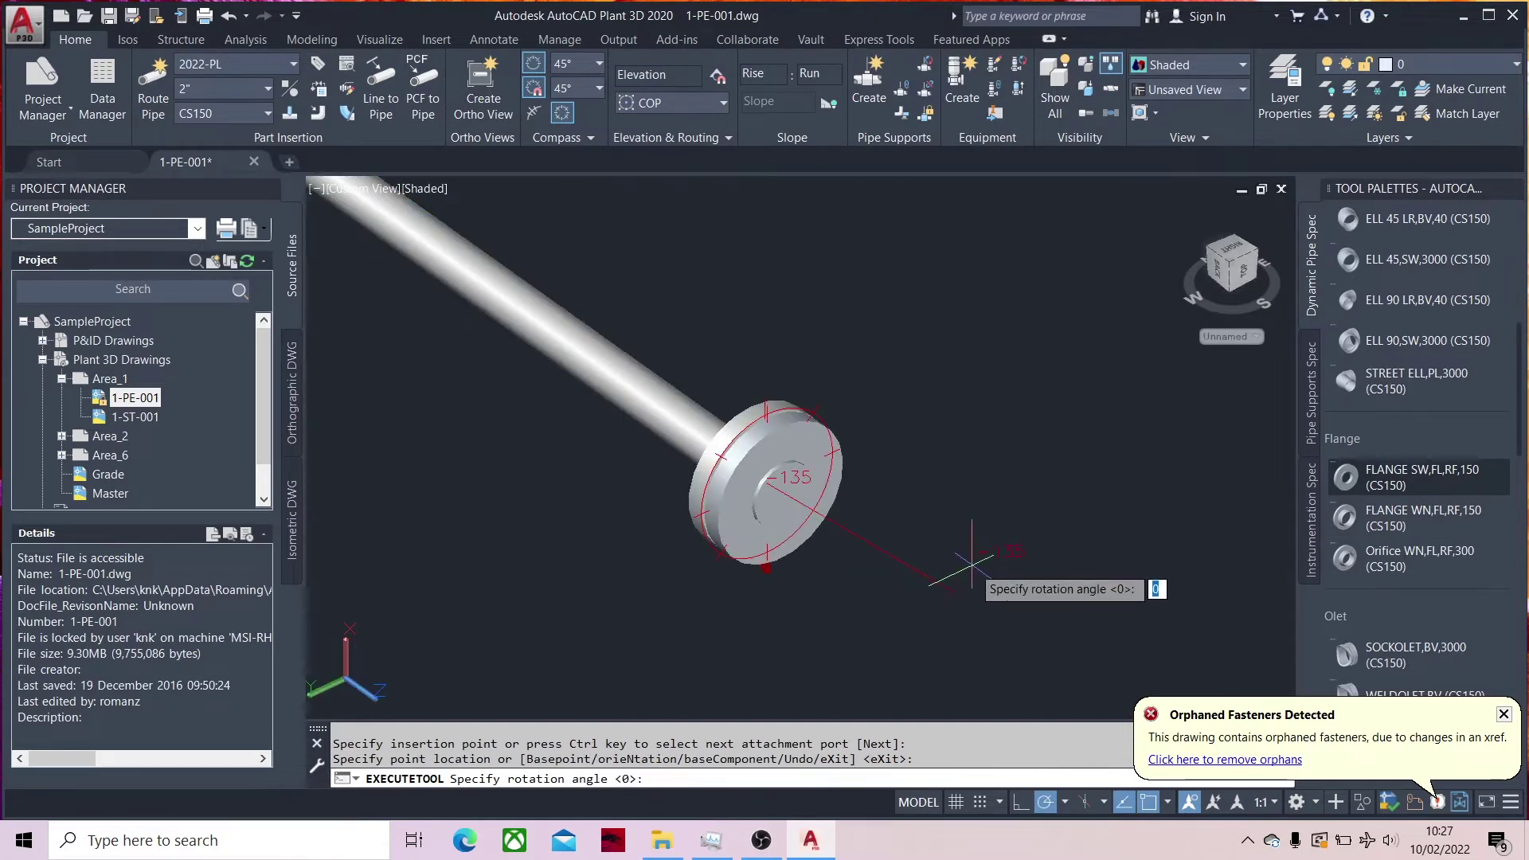
click(934, 549)
key(Escape)
scroll(935, 550, down, 5)
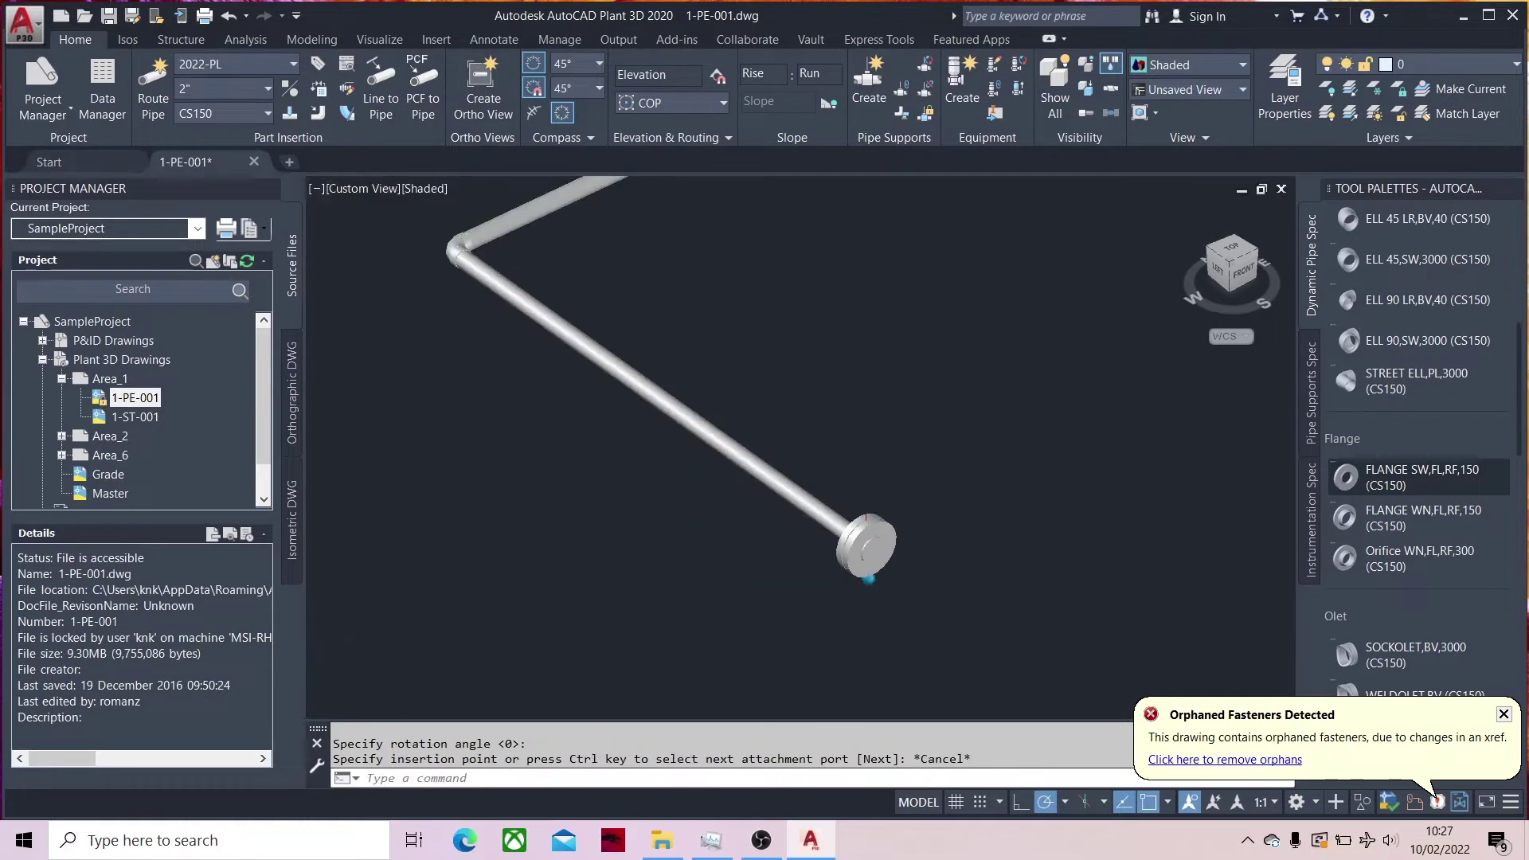
scroll(1135, 512, down, 2)
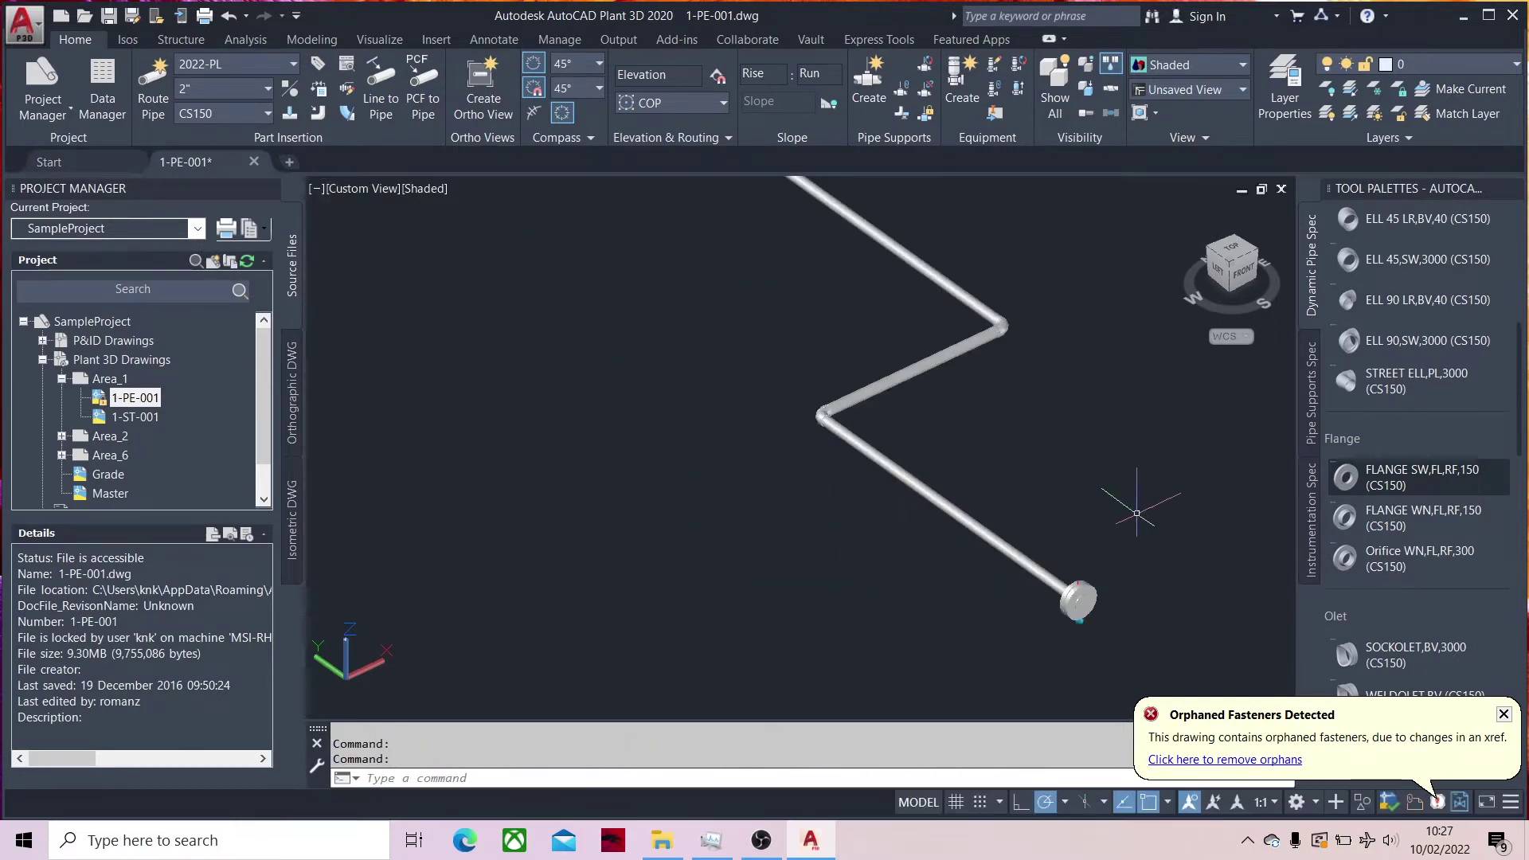
Return the Tool Palette to Dynamic Pipe Spec valves and trial a flanged ball valve, then cancel
click(1308, 442)
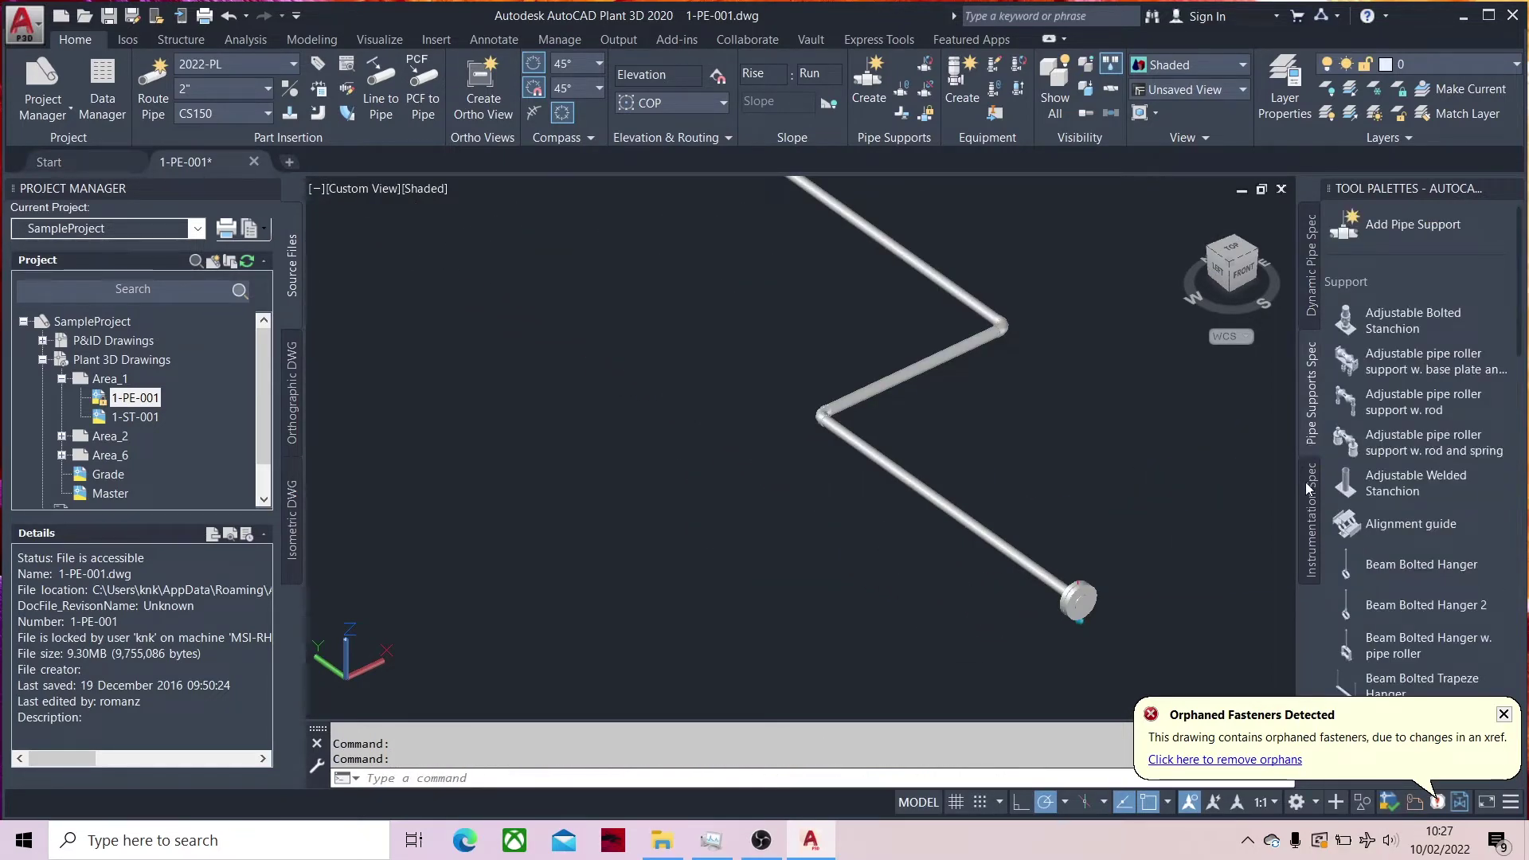
click(1311, 513)
click(1312, 396)
click(1311, 267)
scroll(1383, 543, down, 2)
scroll(1383, 543, down, 5)
scroll(1383, 543, down, 5)
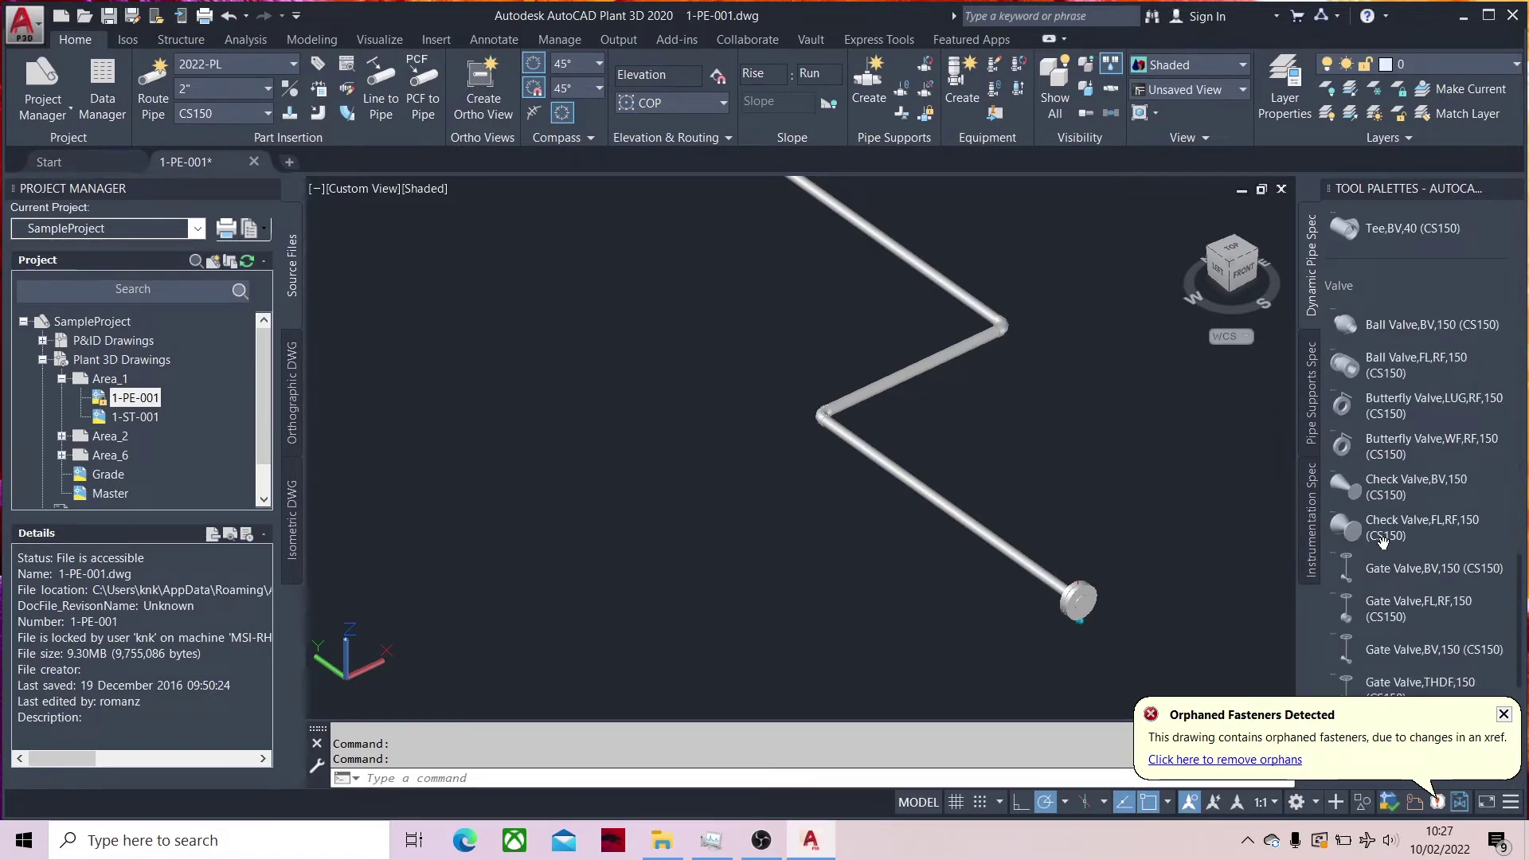
click(1404, 371)
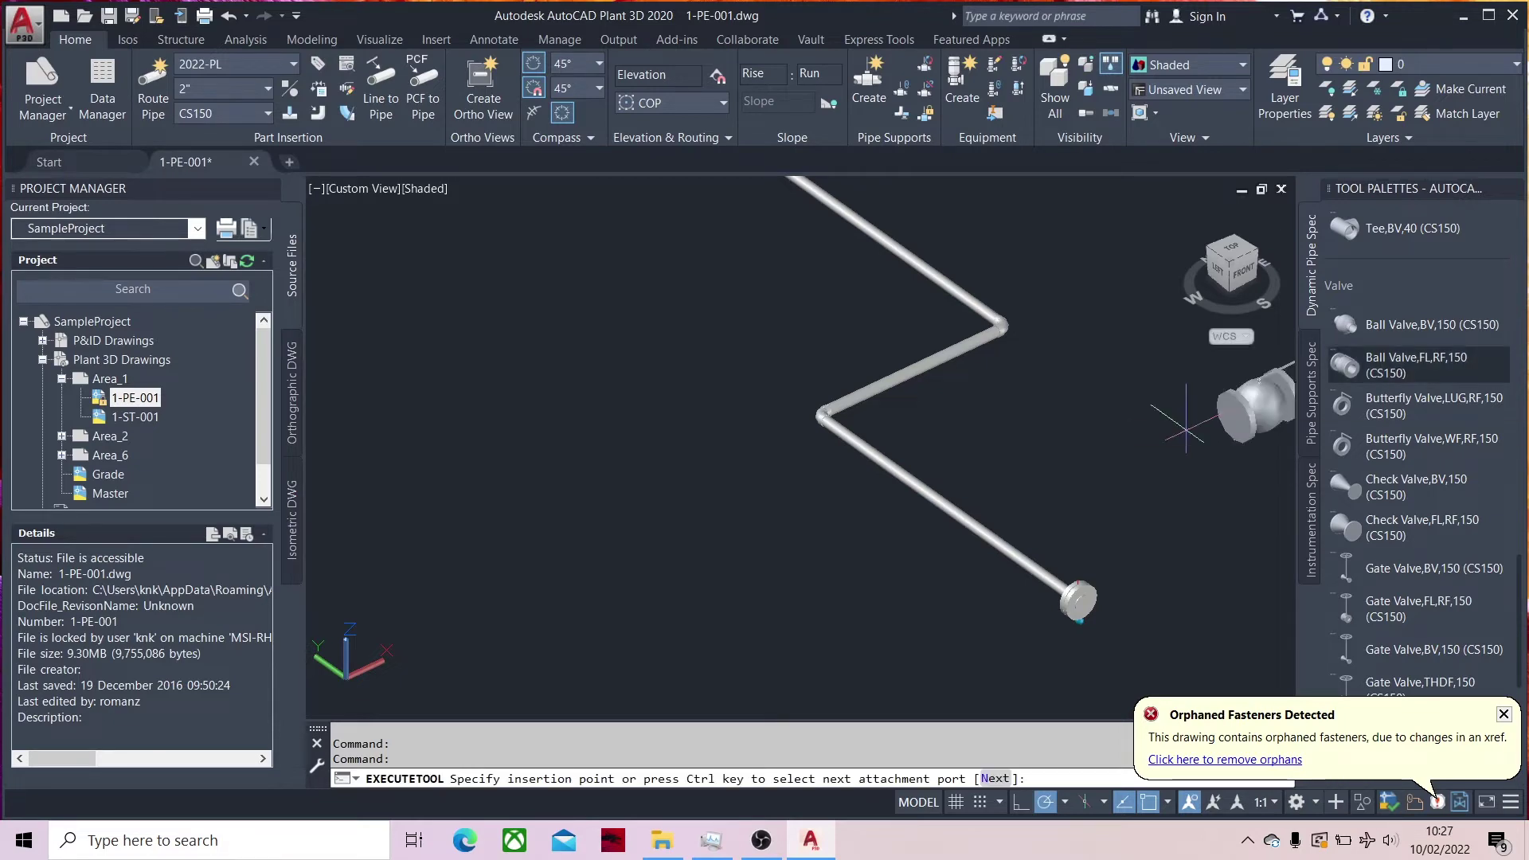
scroll(836, 661, up, 3)
scroll(796, 518, up, 2)
scroll(884, 470, up, 2)
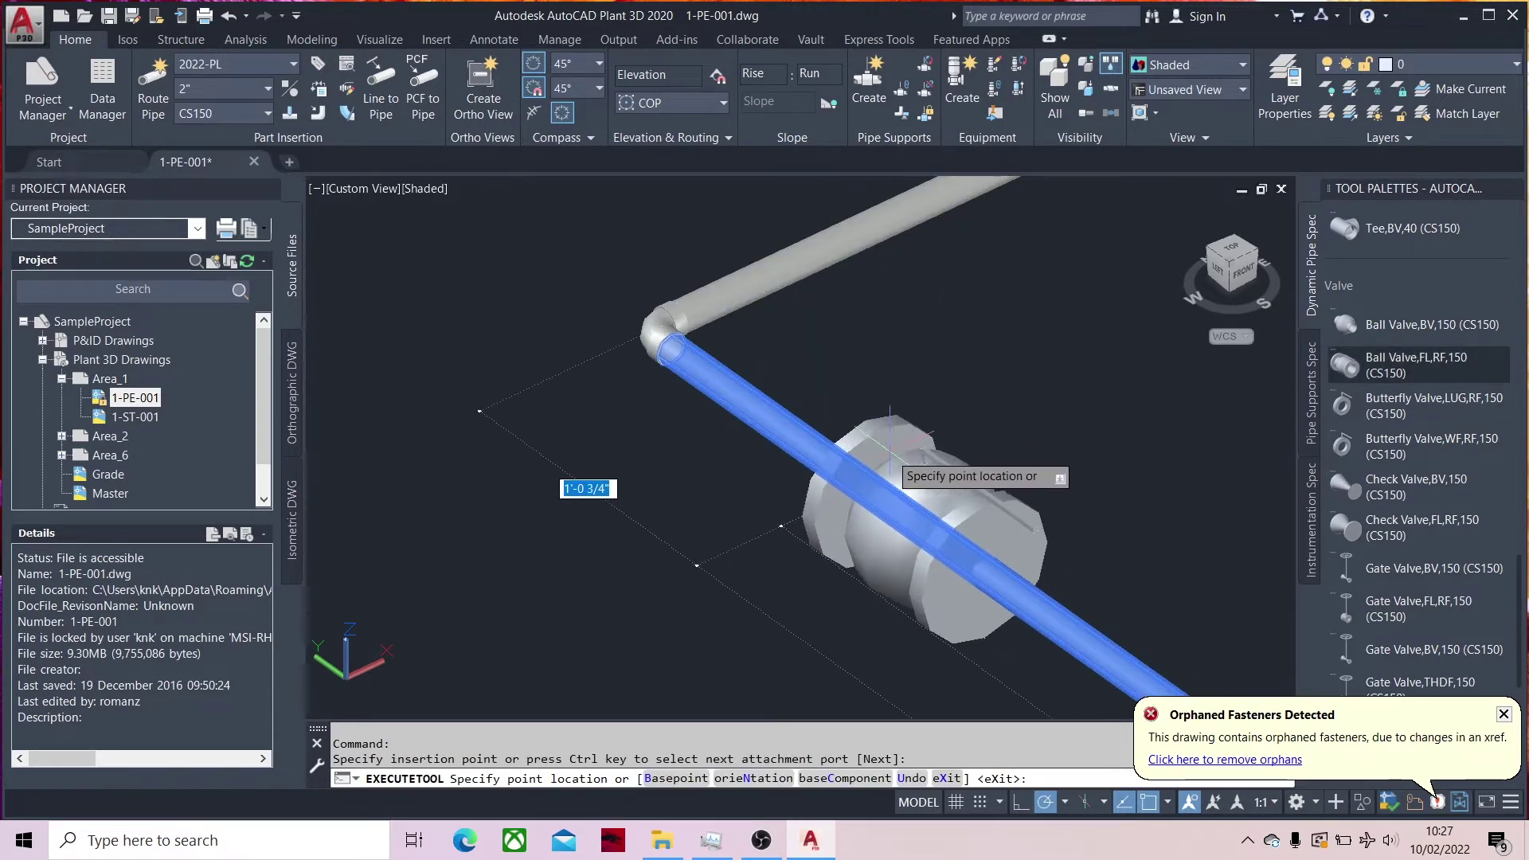
key(Return)
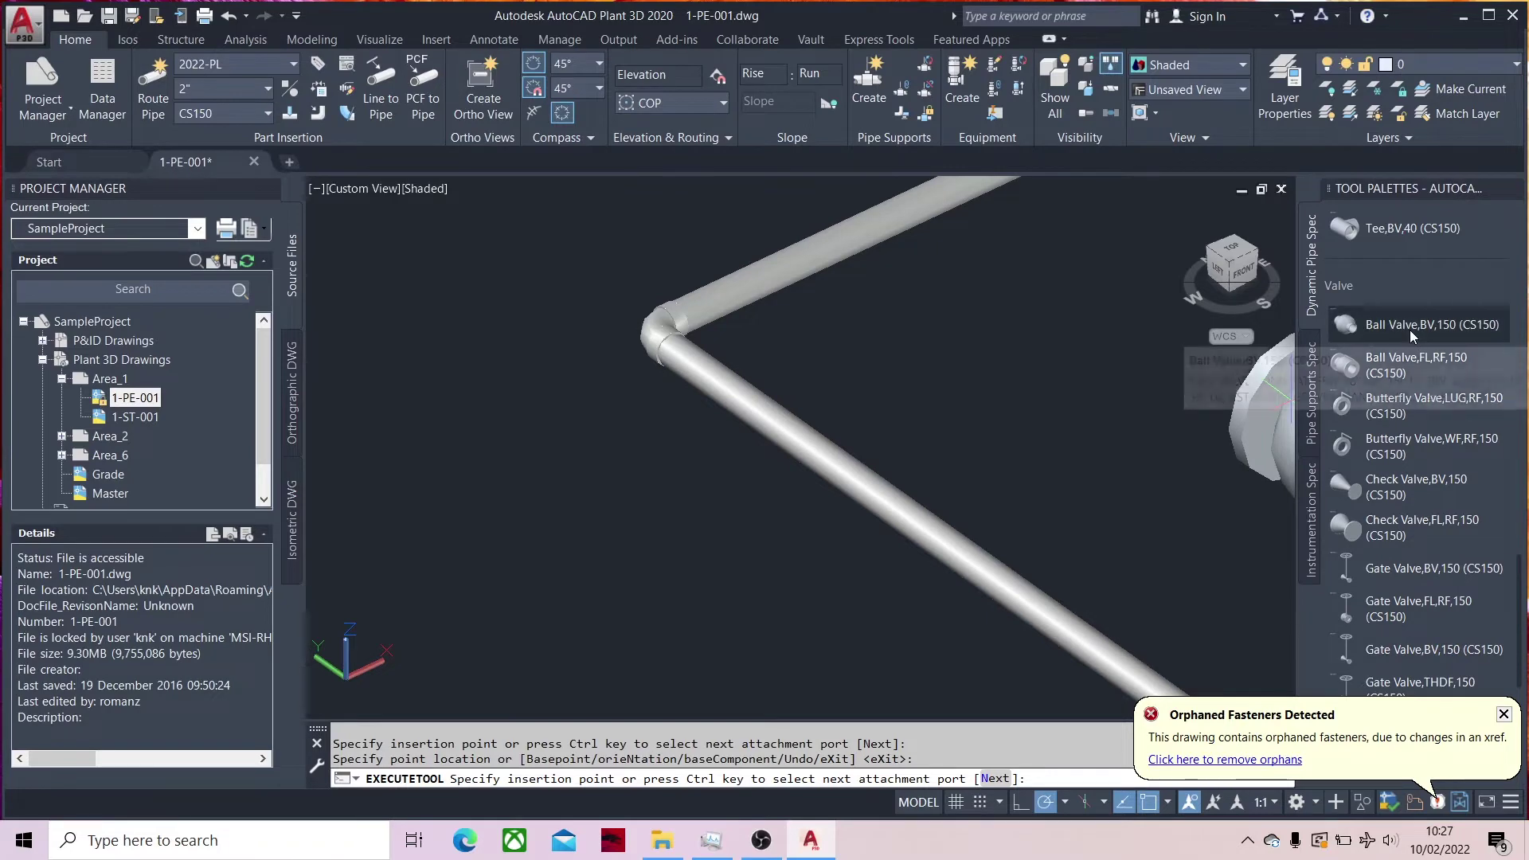
Trial-place a butt-weld ball valve on the pipe without keeping it
click(1410, 328)
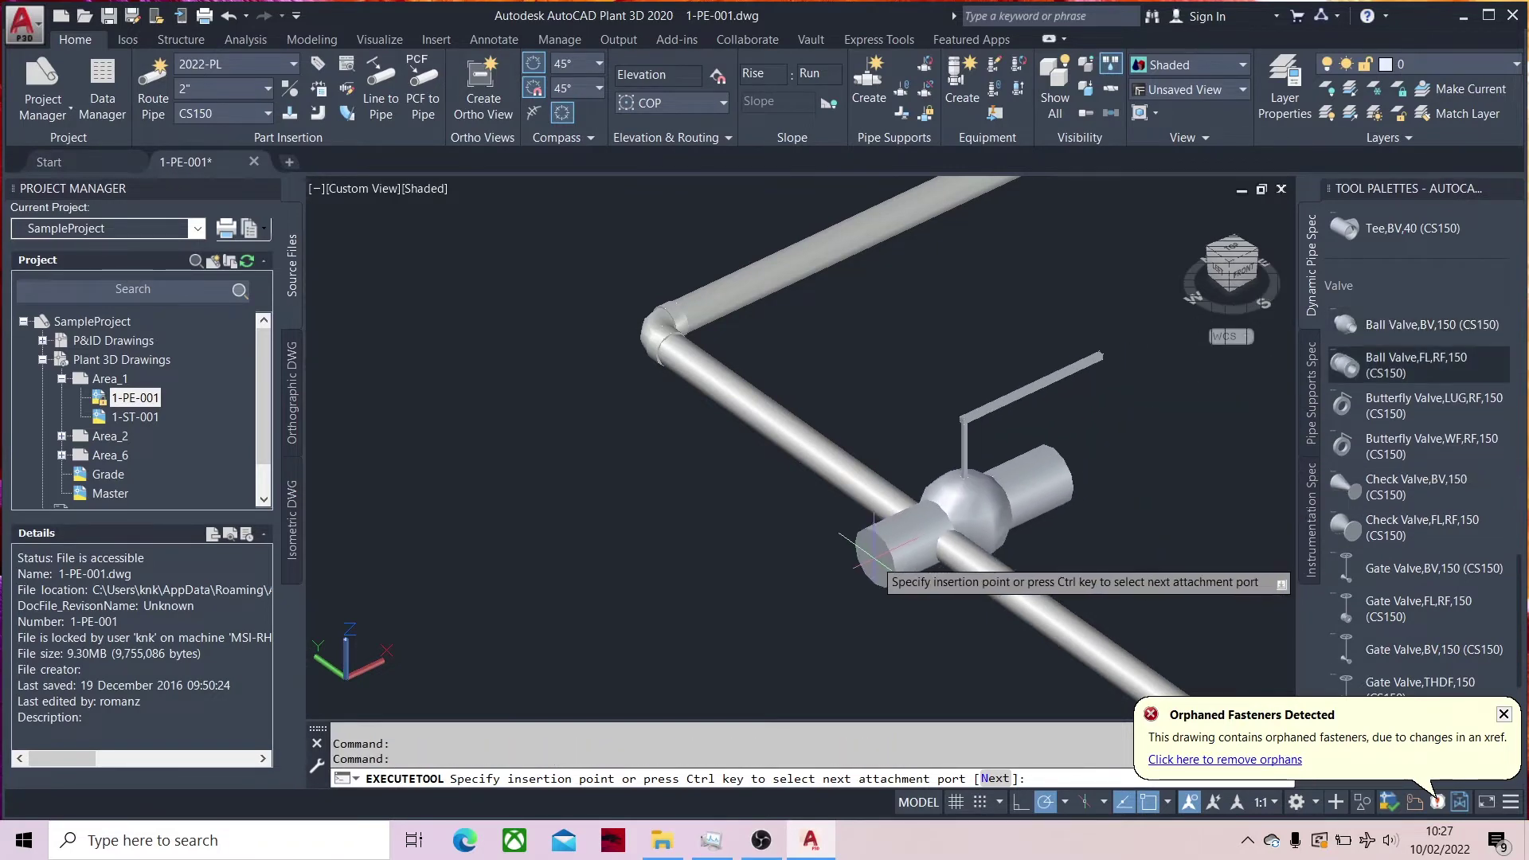
click(821, 510)
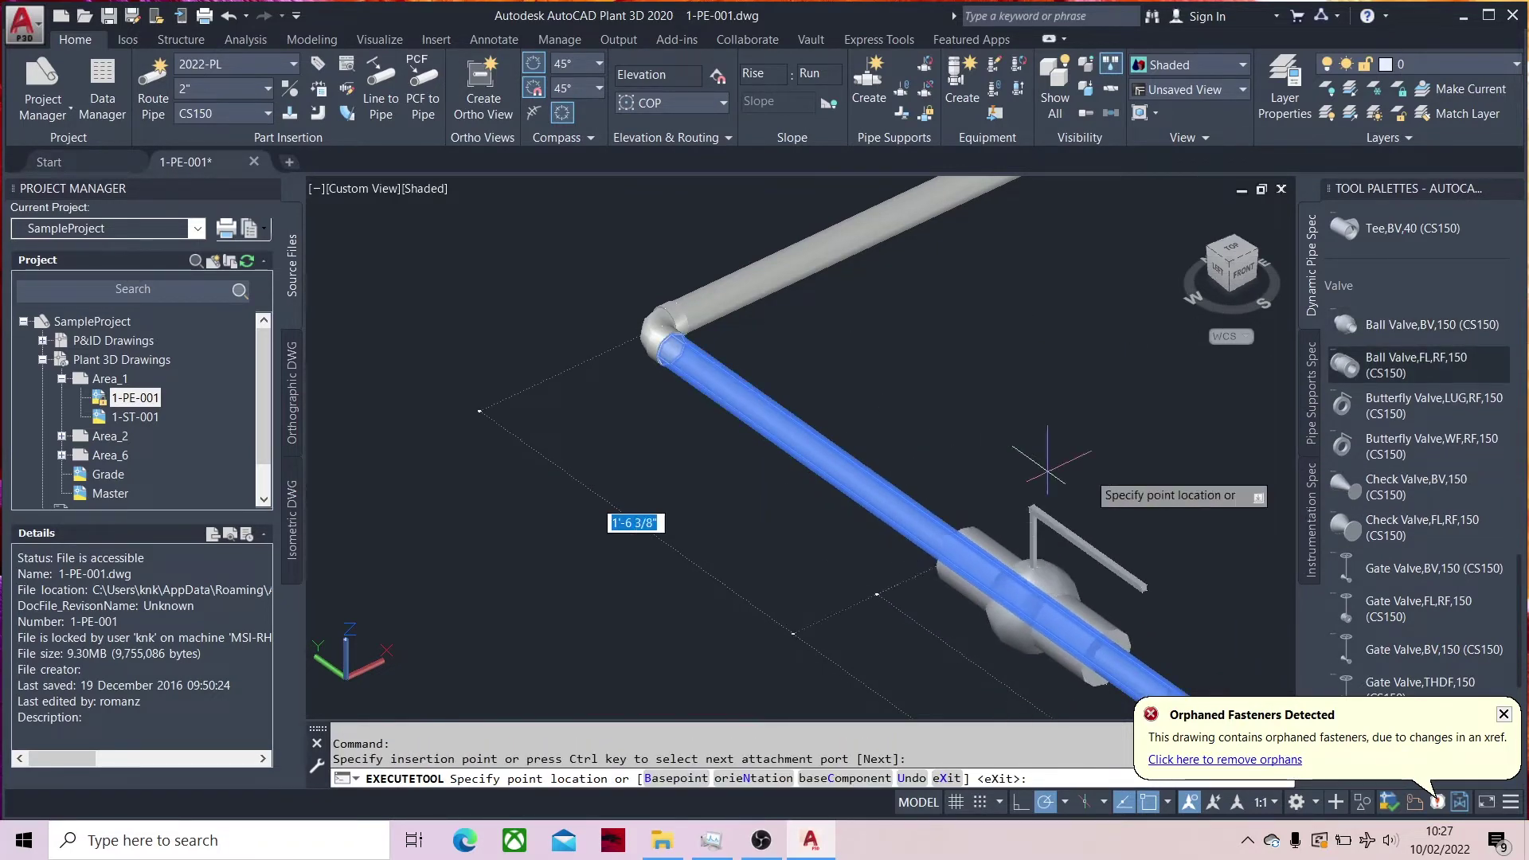
key(Return)
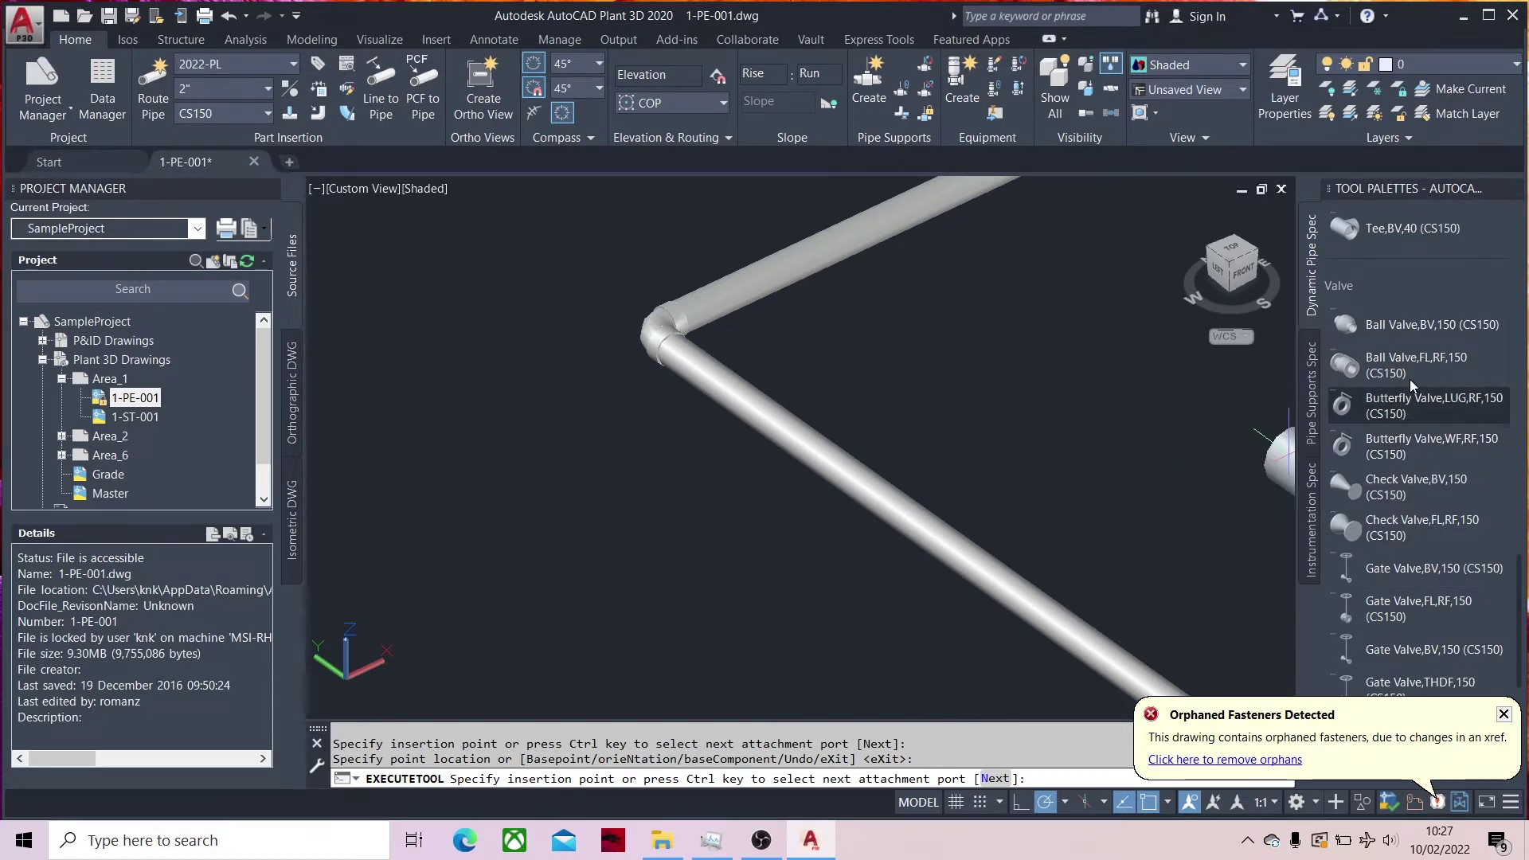
click(1406, 405)
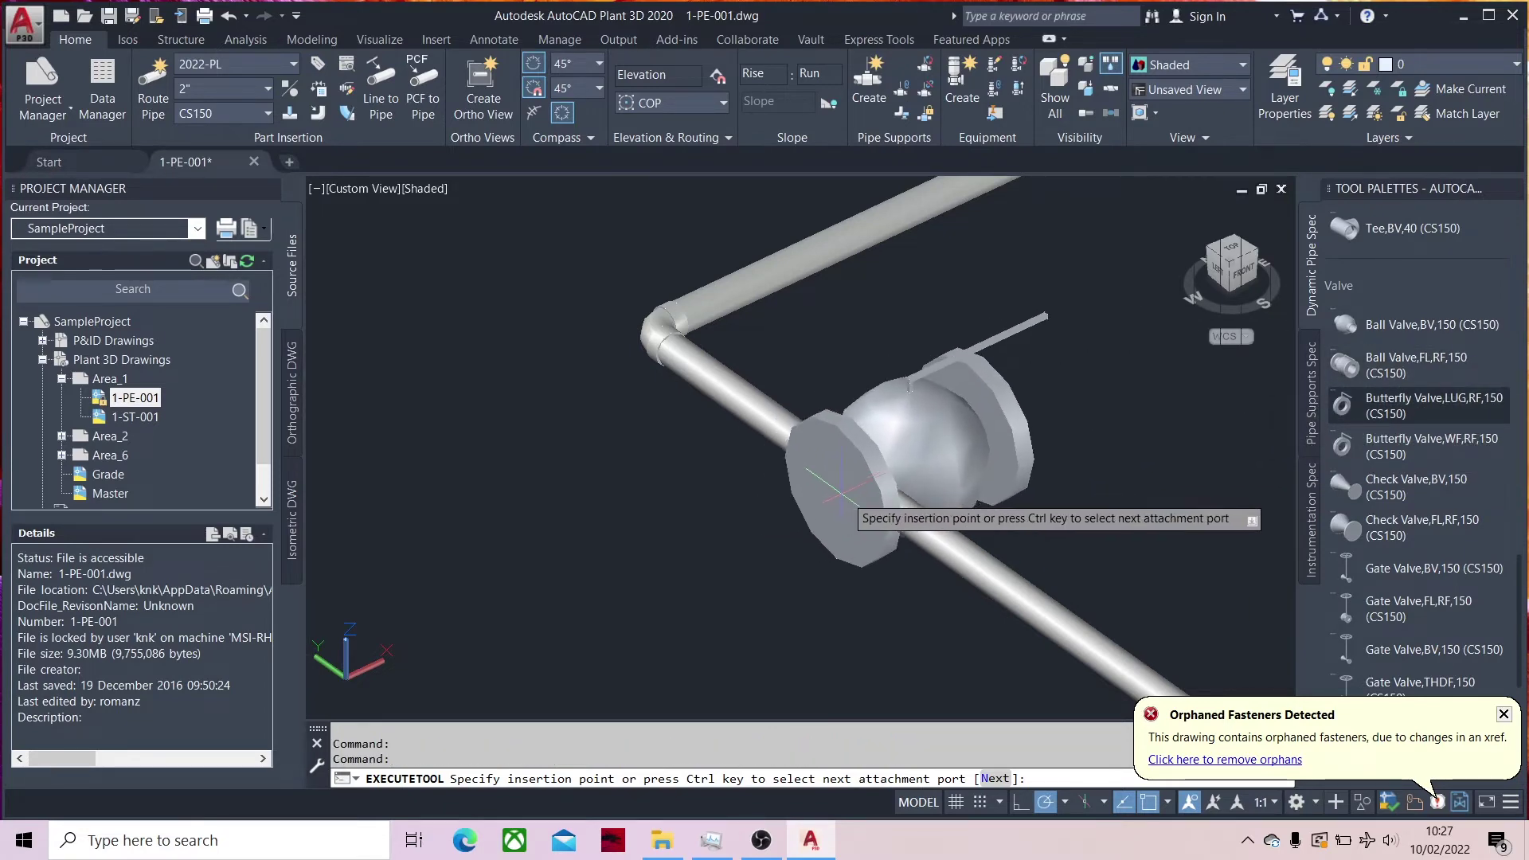
Place the lug butterfly valve on the lower pipe run at default rotation
click(884, 505)
click(886, 504)
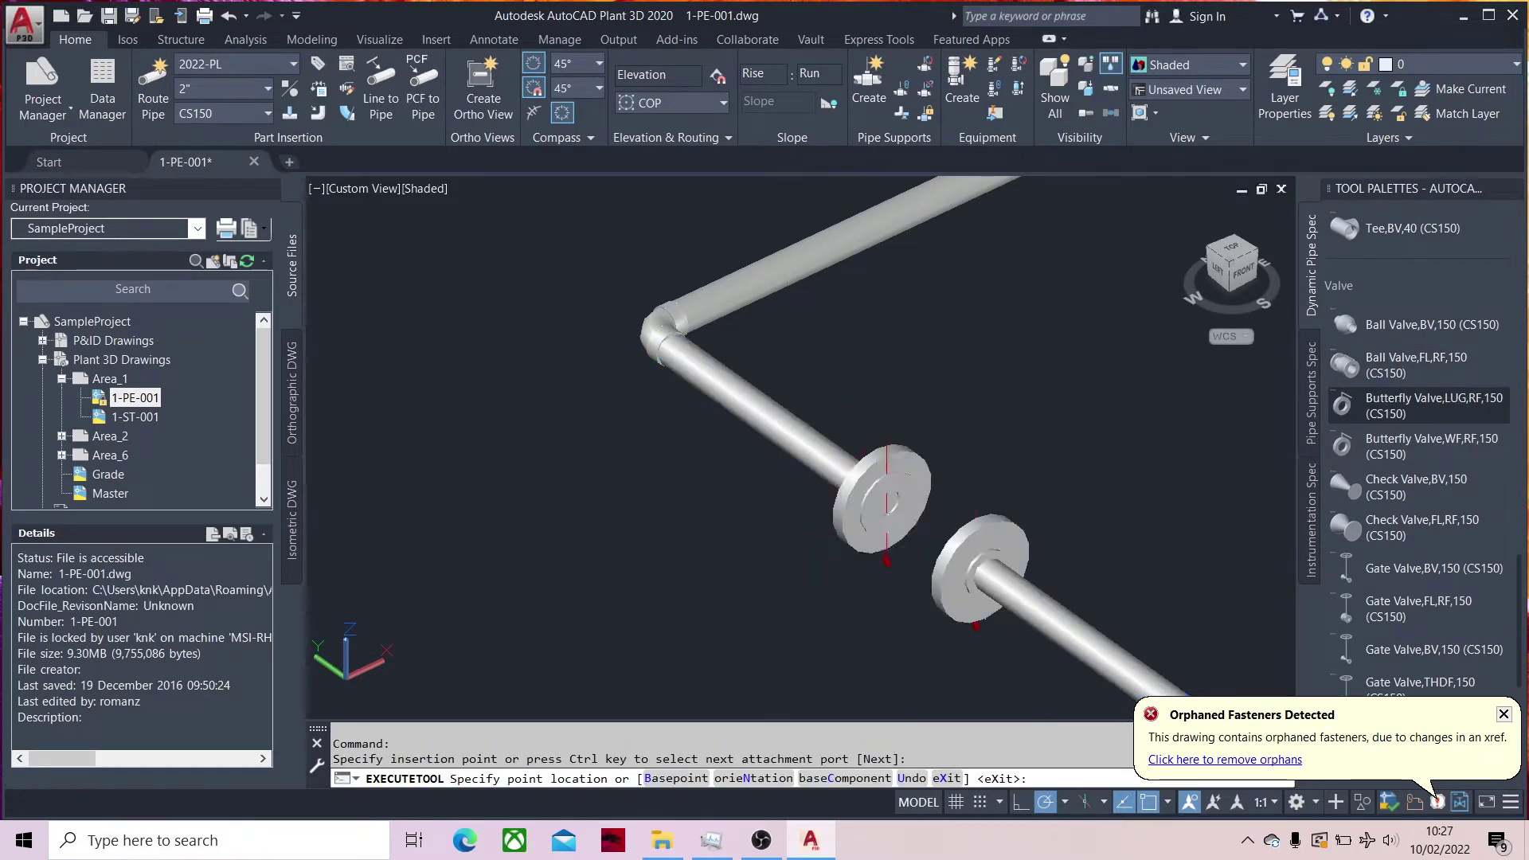
mouse_move(1076, 609)
shift+middle_down()
mouse_move(1061, 524)
mouse_move(822, 571)
shift+middle_up()
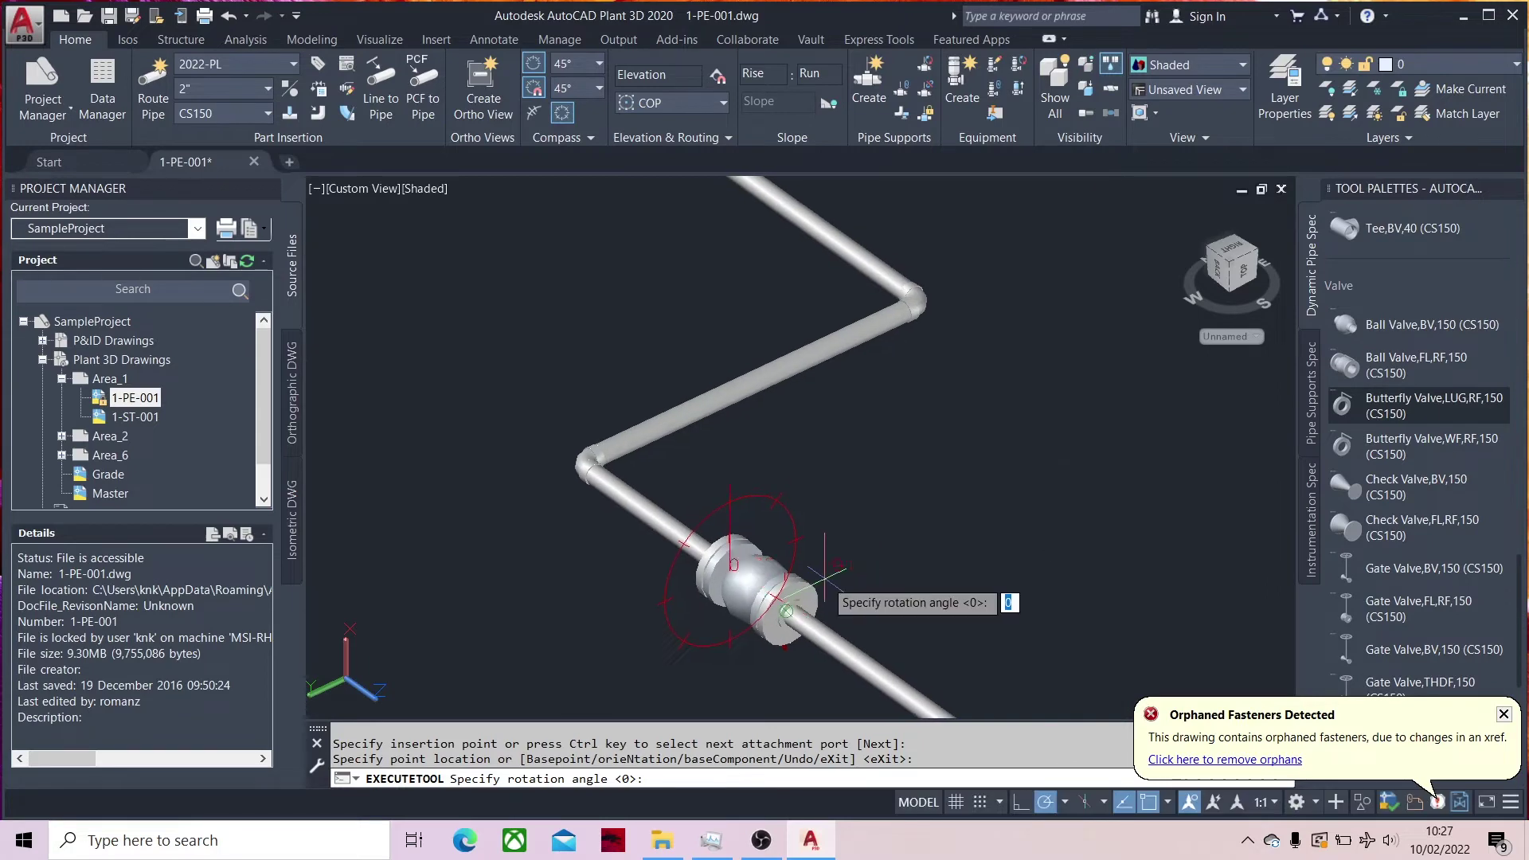
click(822, 572)
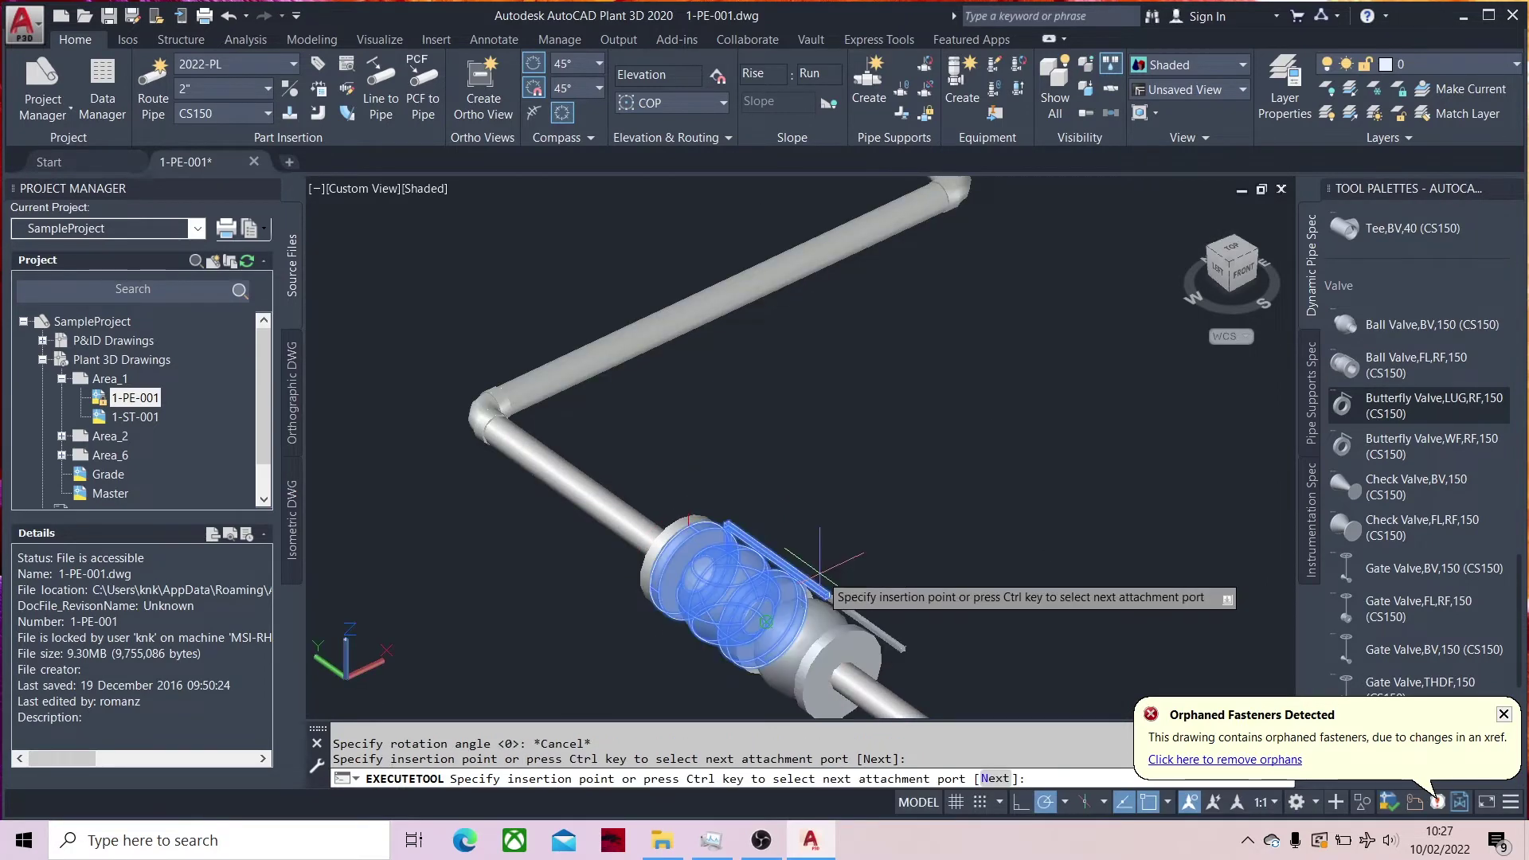
shift+middle_drag(837, 586, 905, 587)
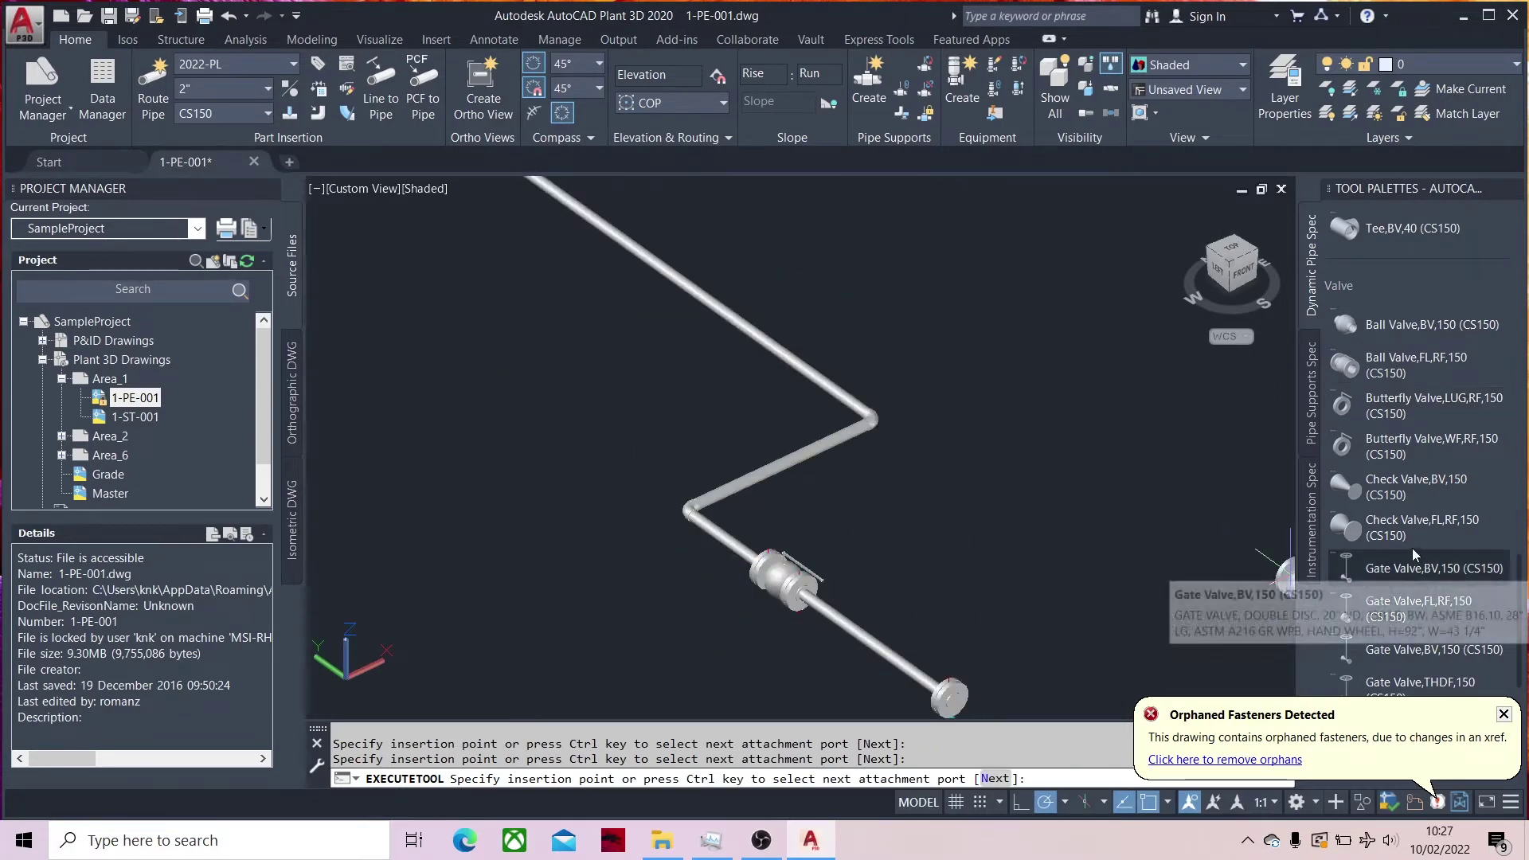
Insert a flanged CS150 class 150 check valve on the pipe at default rotation
click(1403, 533)
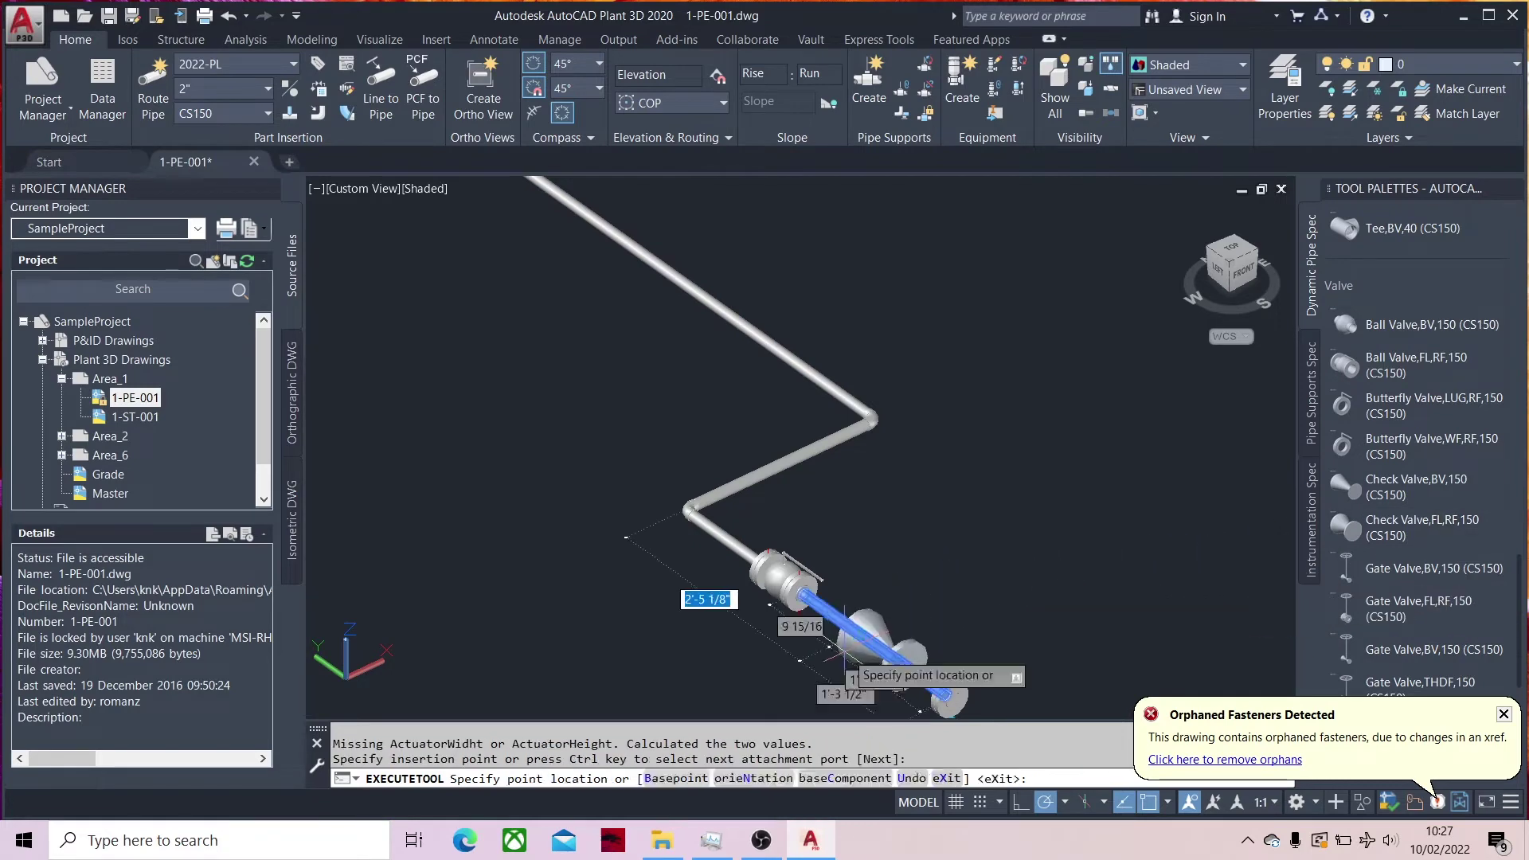
scroll(847, 649, up, 3)
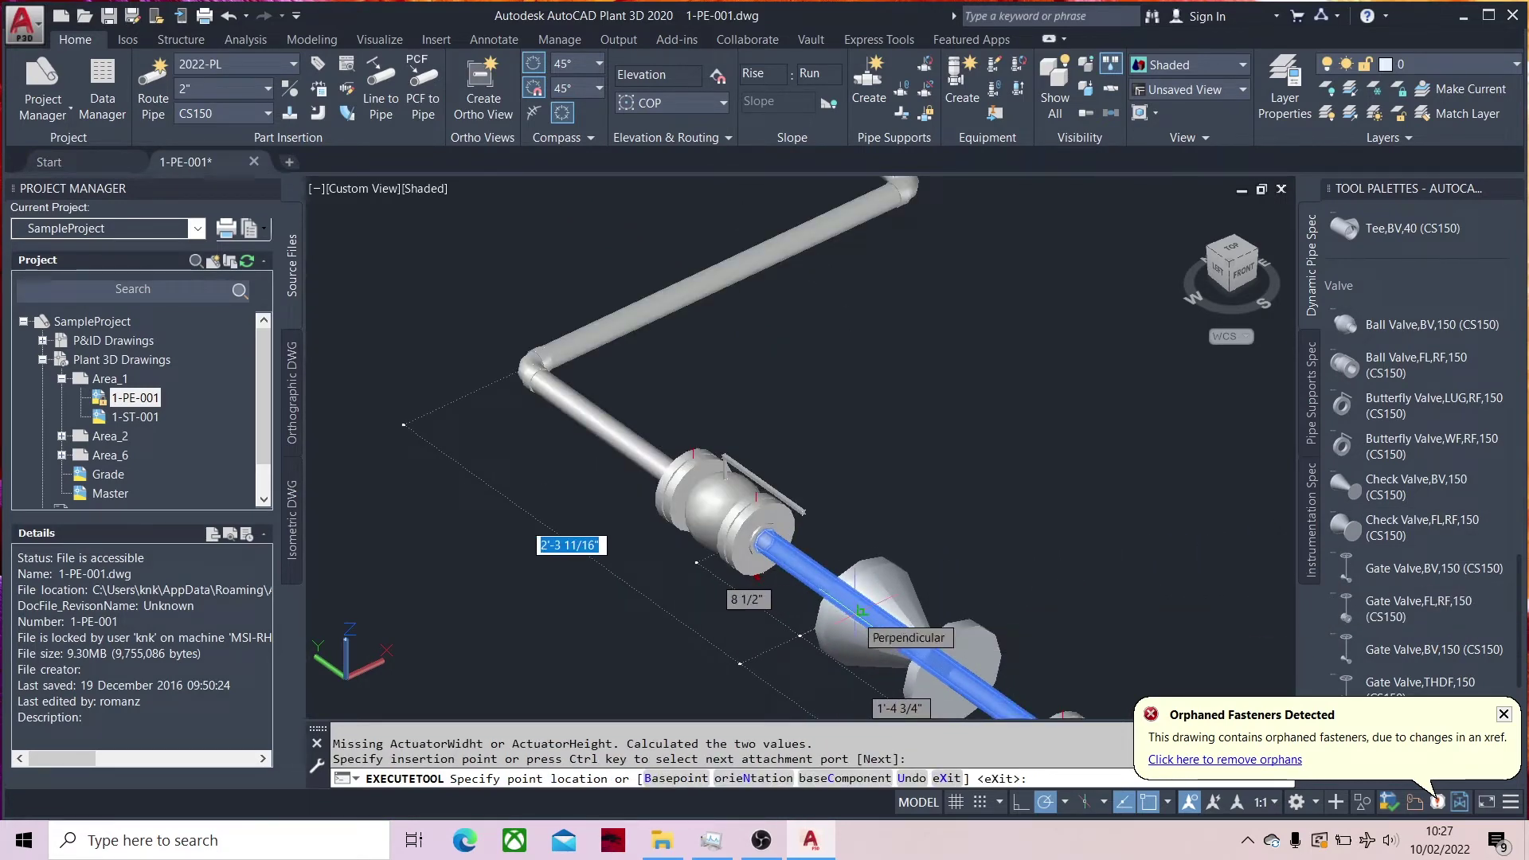
click(852, 603)
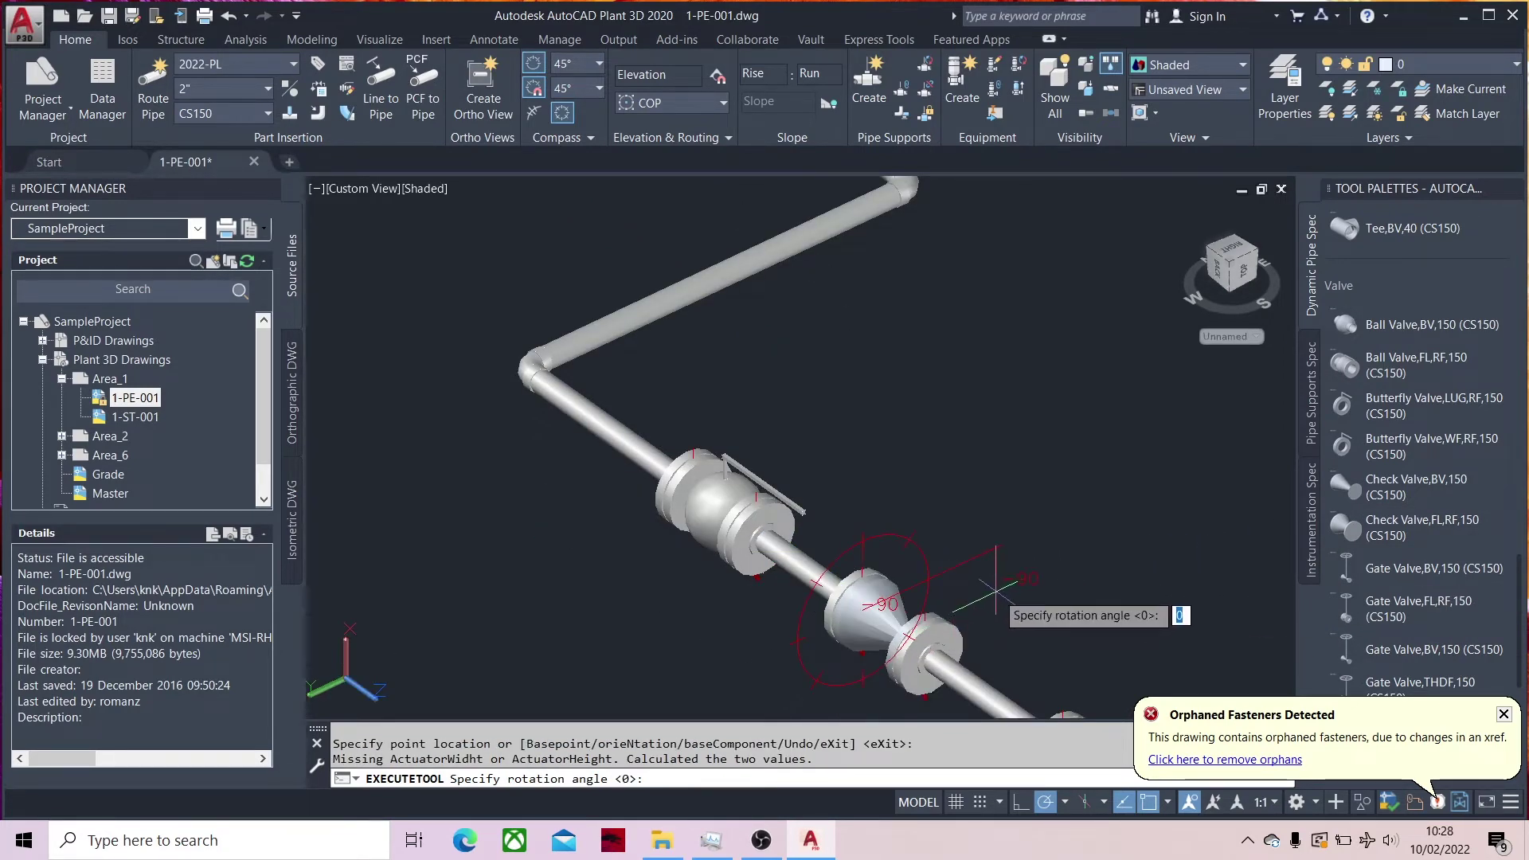
key(Escape)
key(Escape)
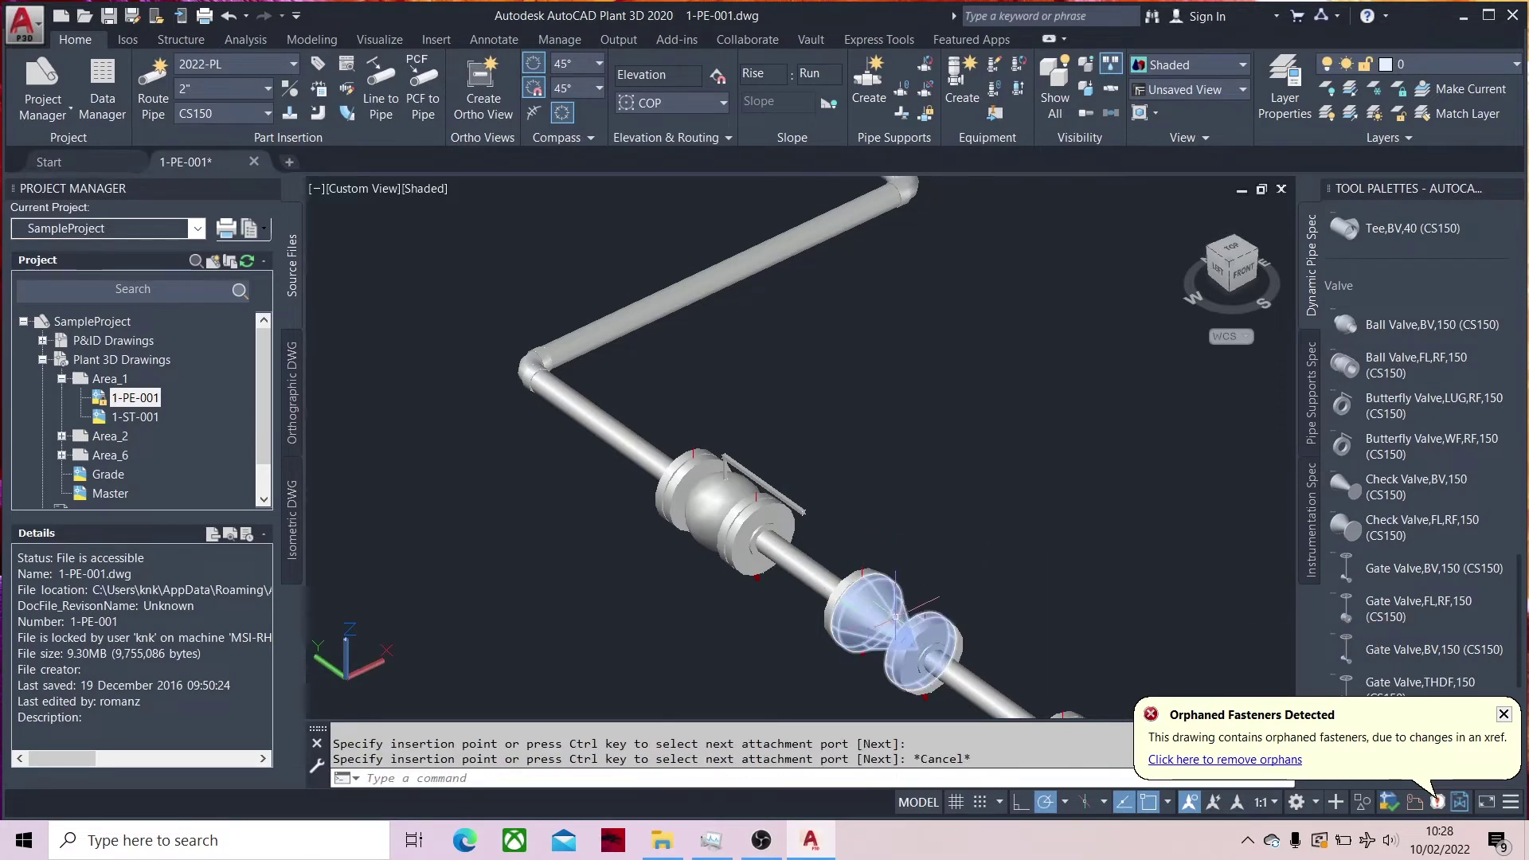
Pan and zoom so the entire 2022-PL pipe line fits in the view
scroll(821, 579, down, 5)
middle_drag(820, 579, 886, 652)
scroll(887, 651, down, 3)
scroll(886, 652, up, 2)
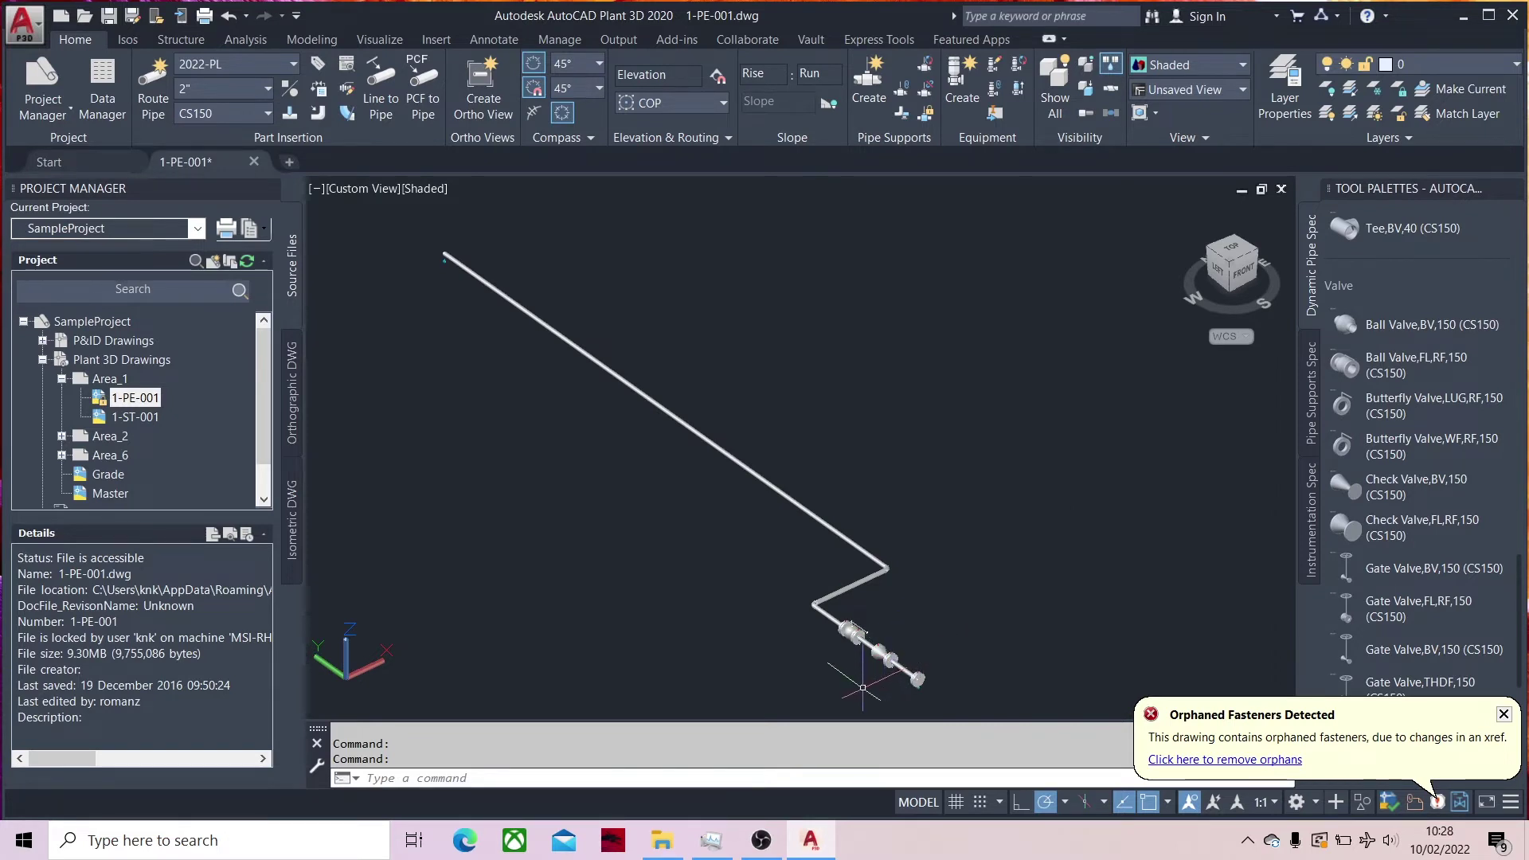
Switch to the Isos ribbon tab and start a production isometric
click(127, 40)
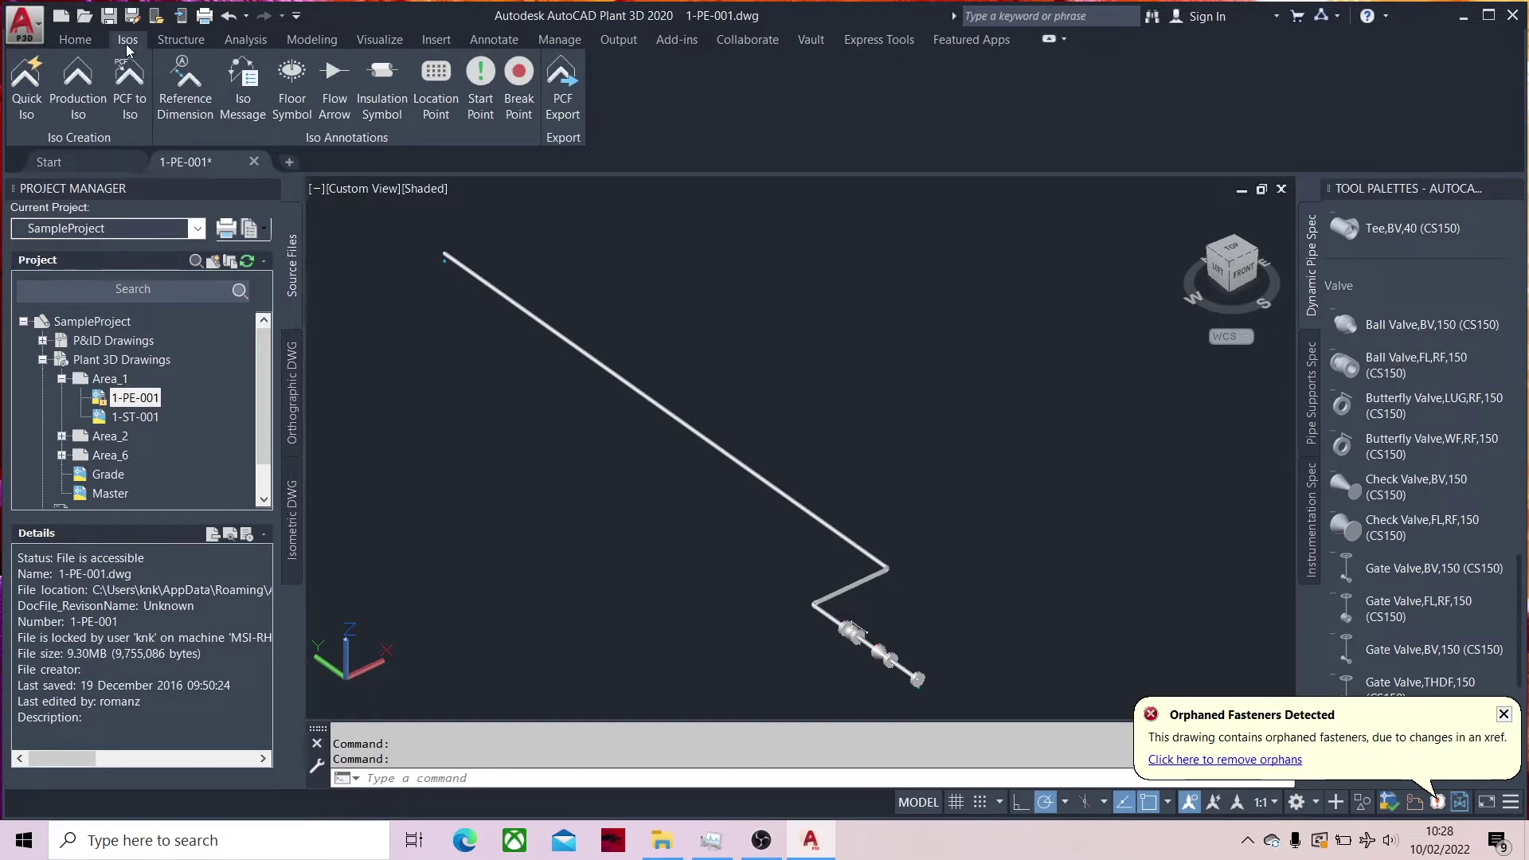
click(80, 40)
click(128, 42)
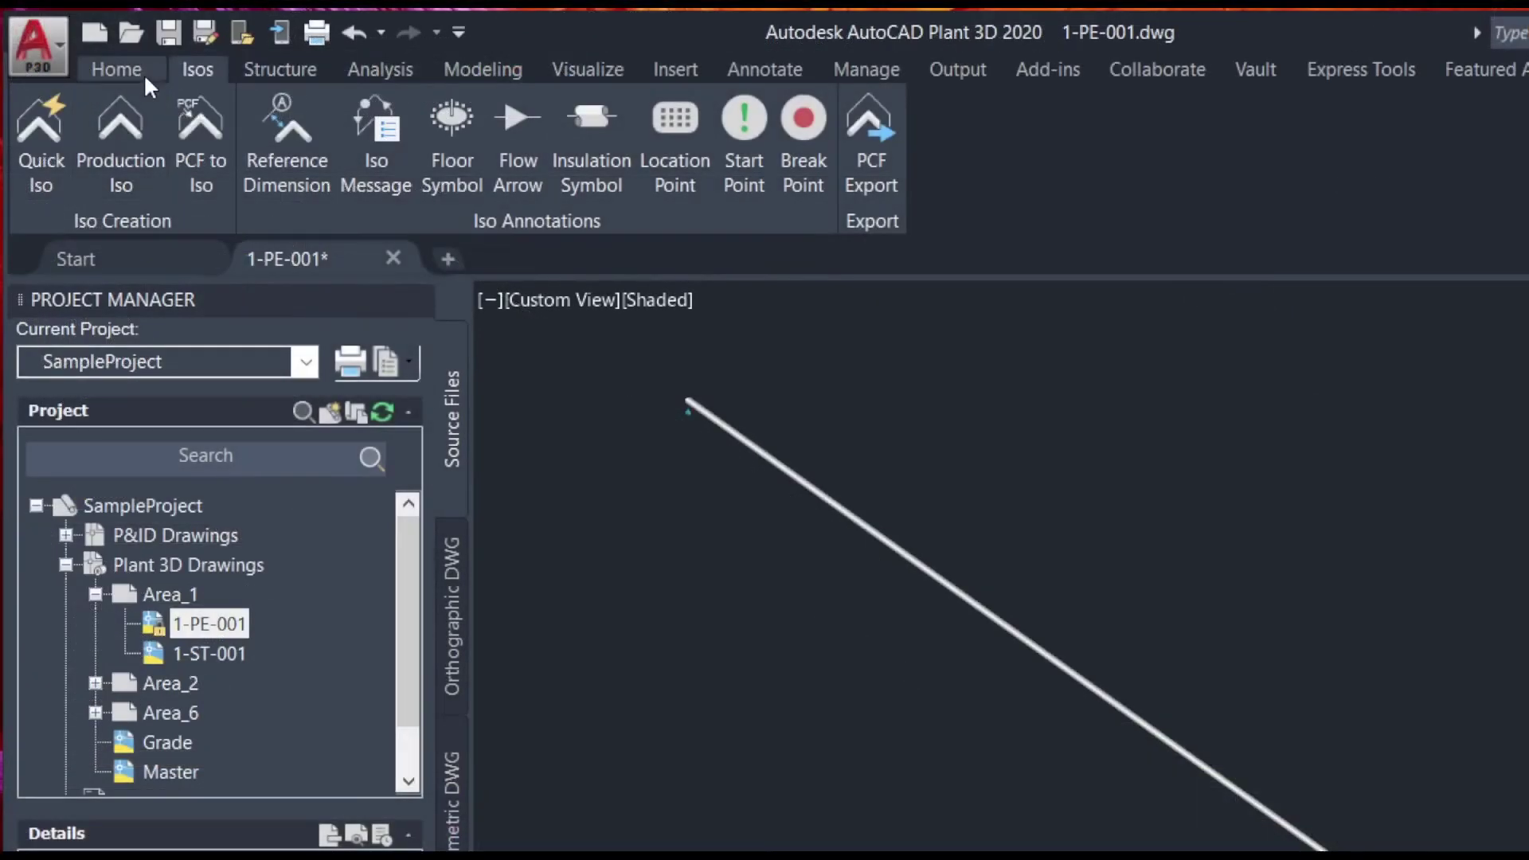
click(143, 74)
click(203, 72)
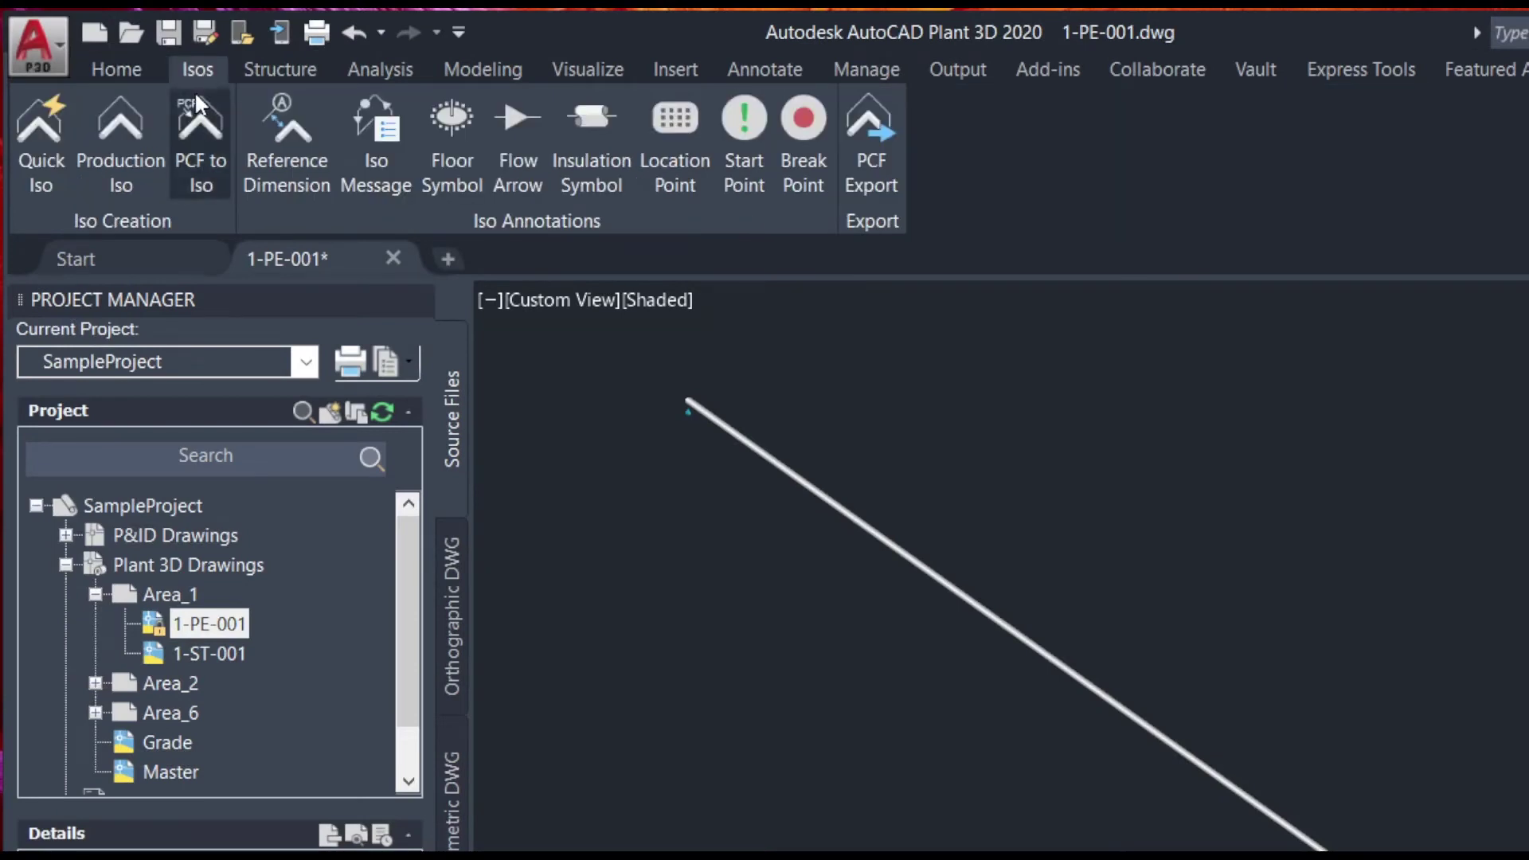
click(143, 163)
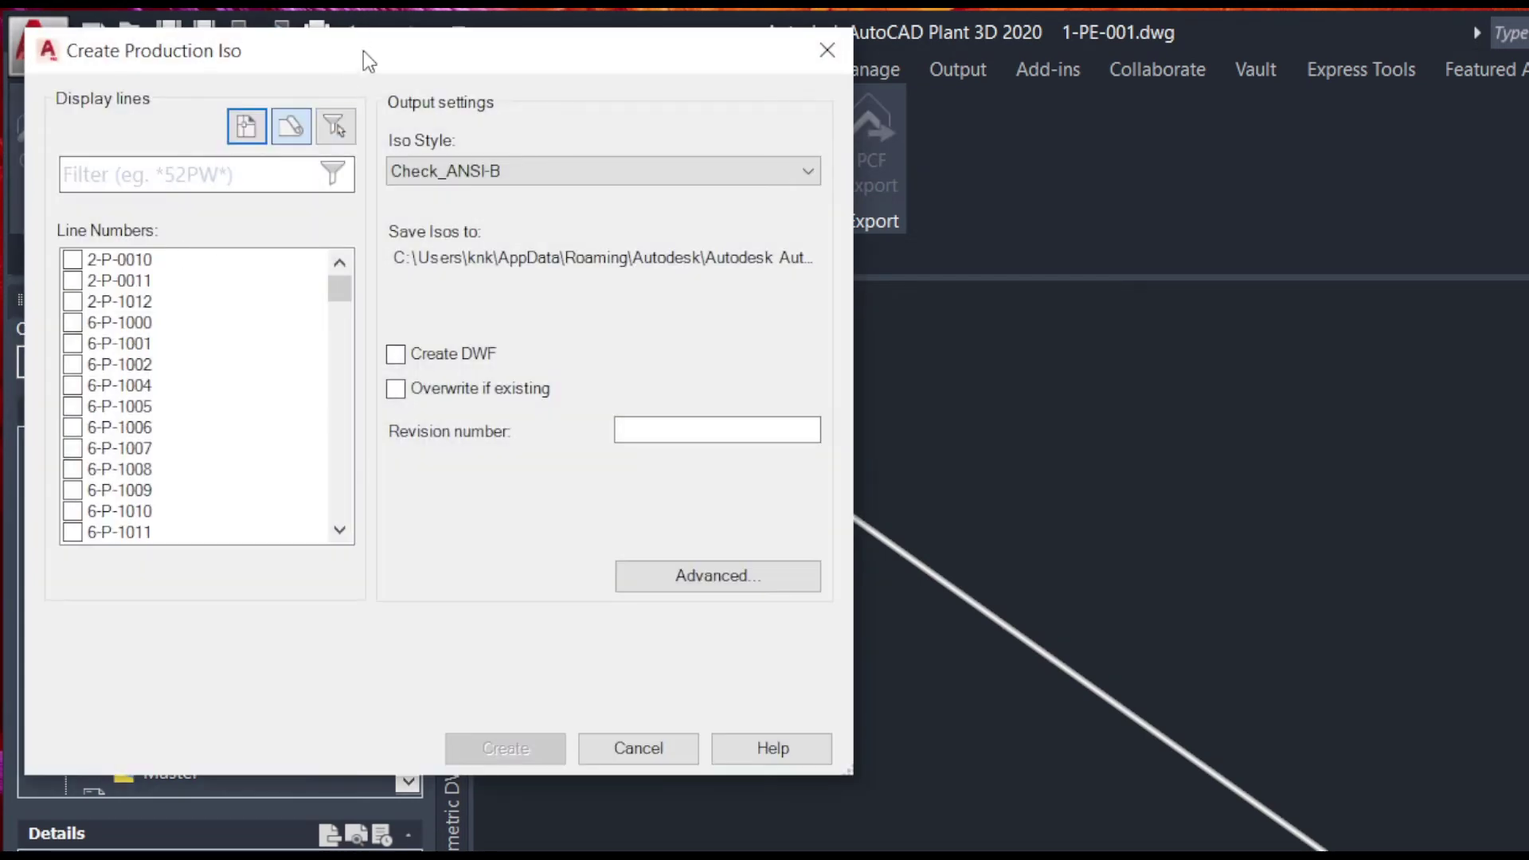
Select line 2022-PL and choose Check_ANSI-B as the iso style
drag(364, 54, 363, 36)
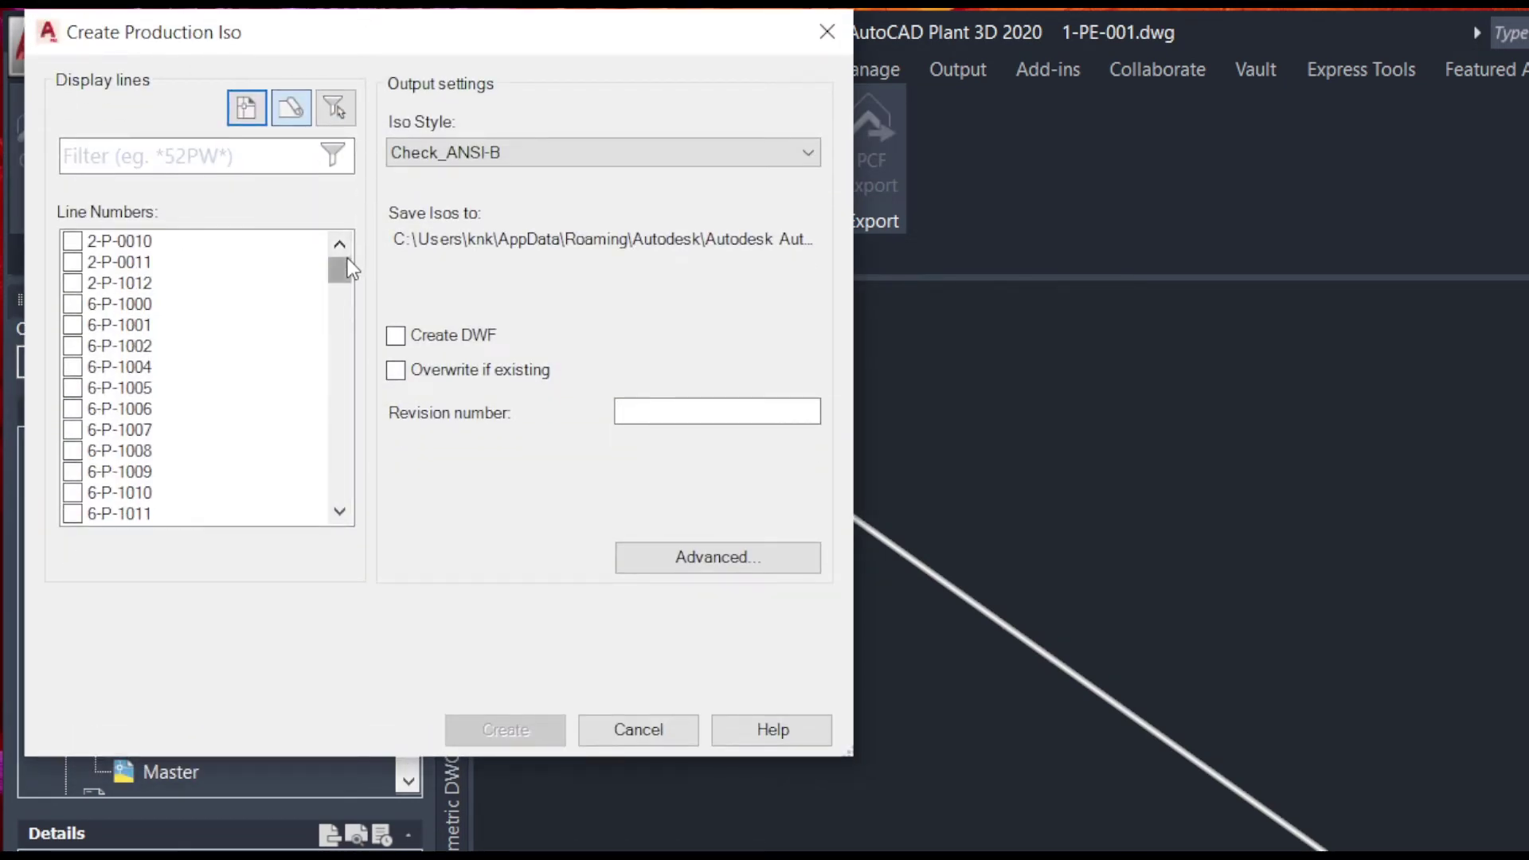
drag(346, 267, 343, 476)
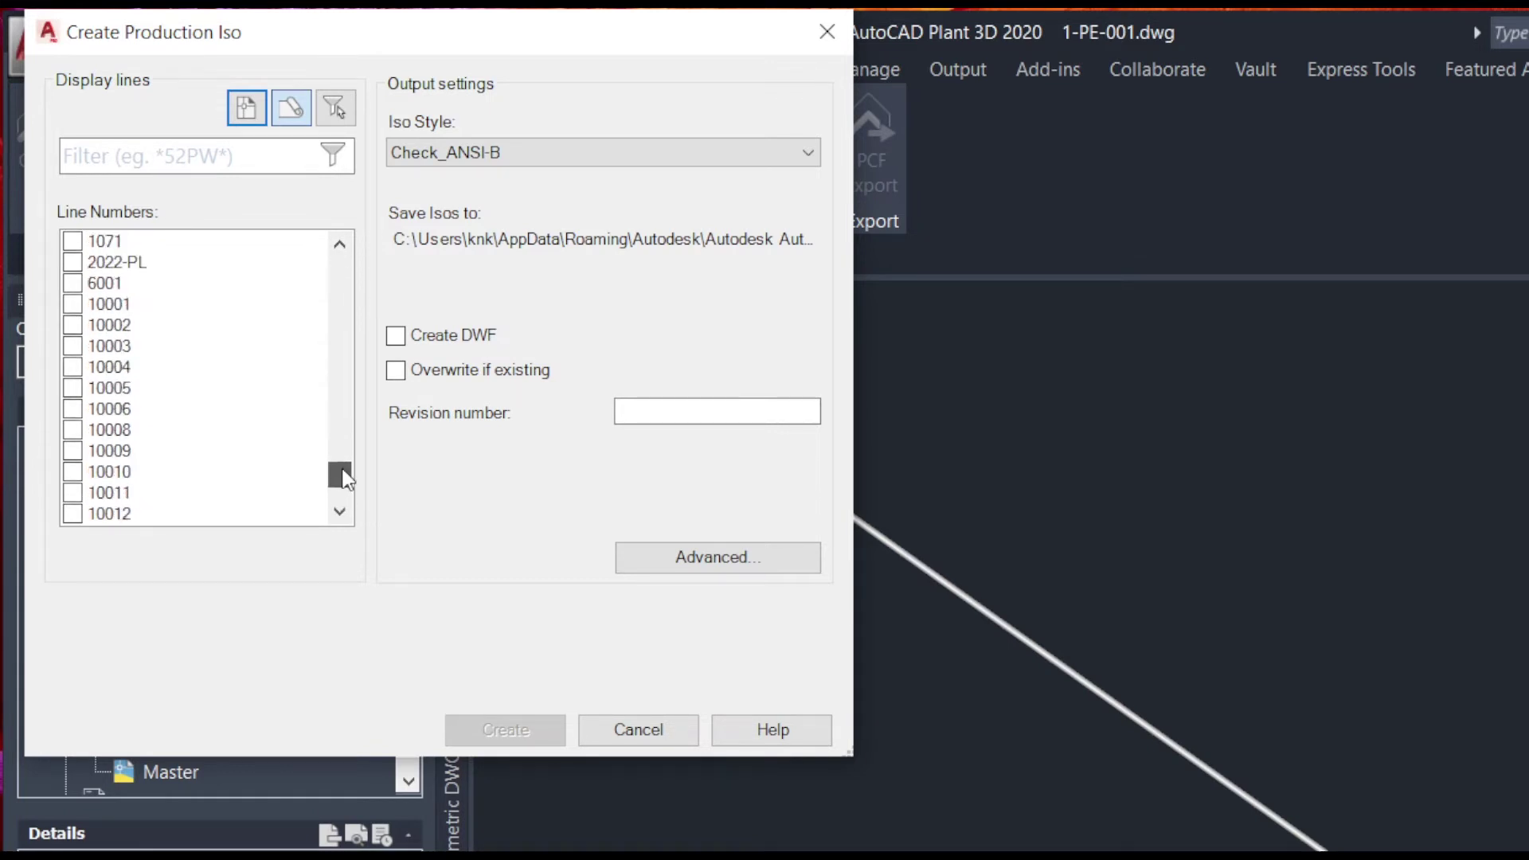
click(109, 314)
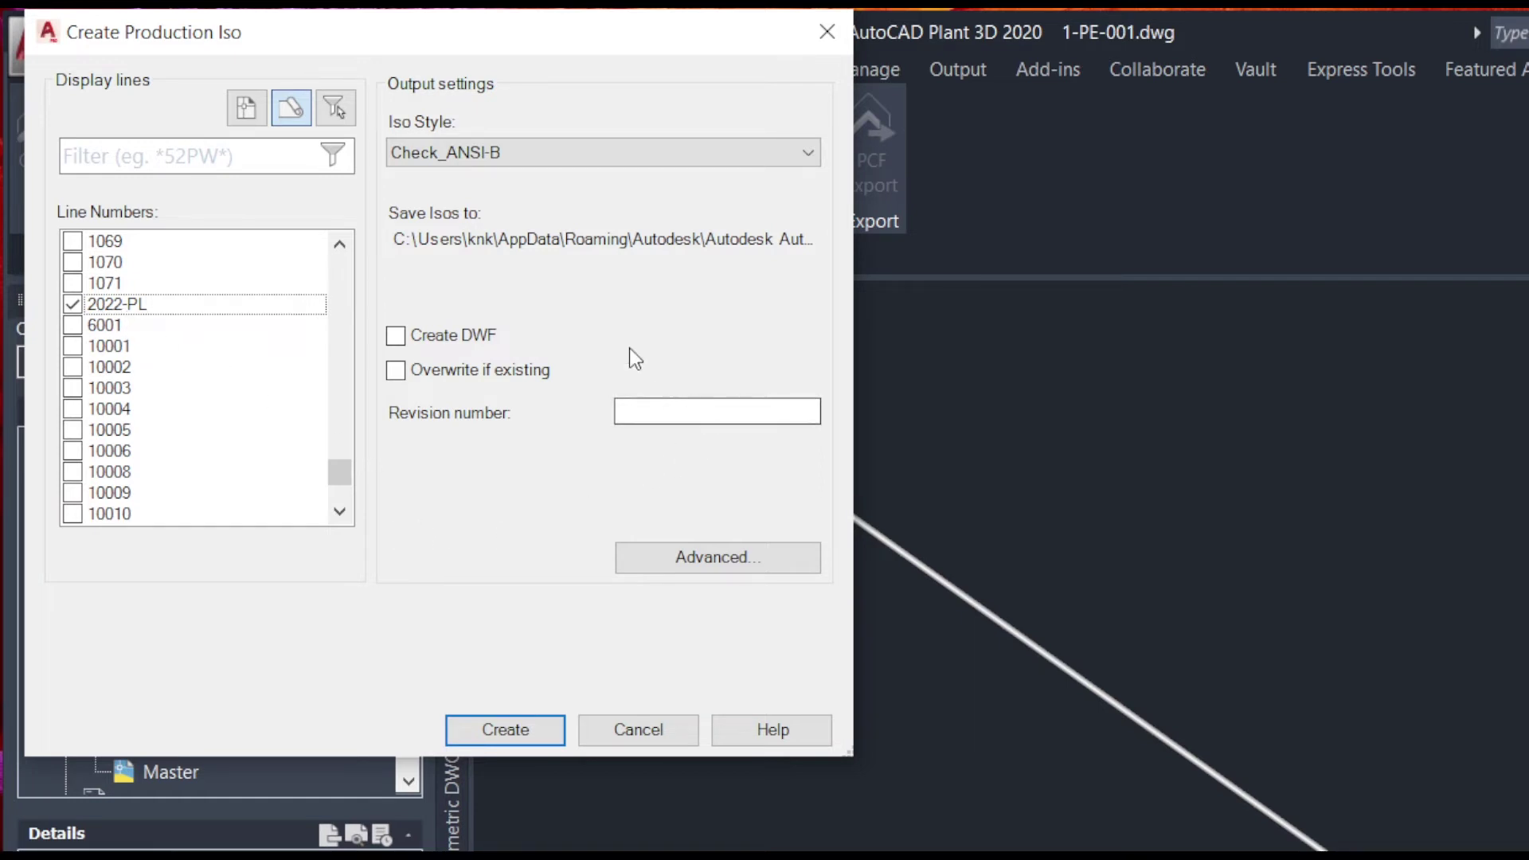
click(570, 158)
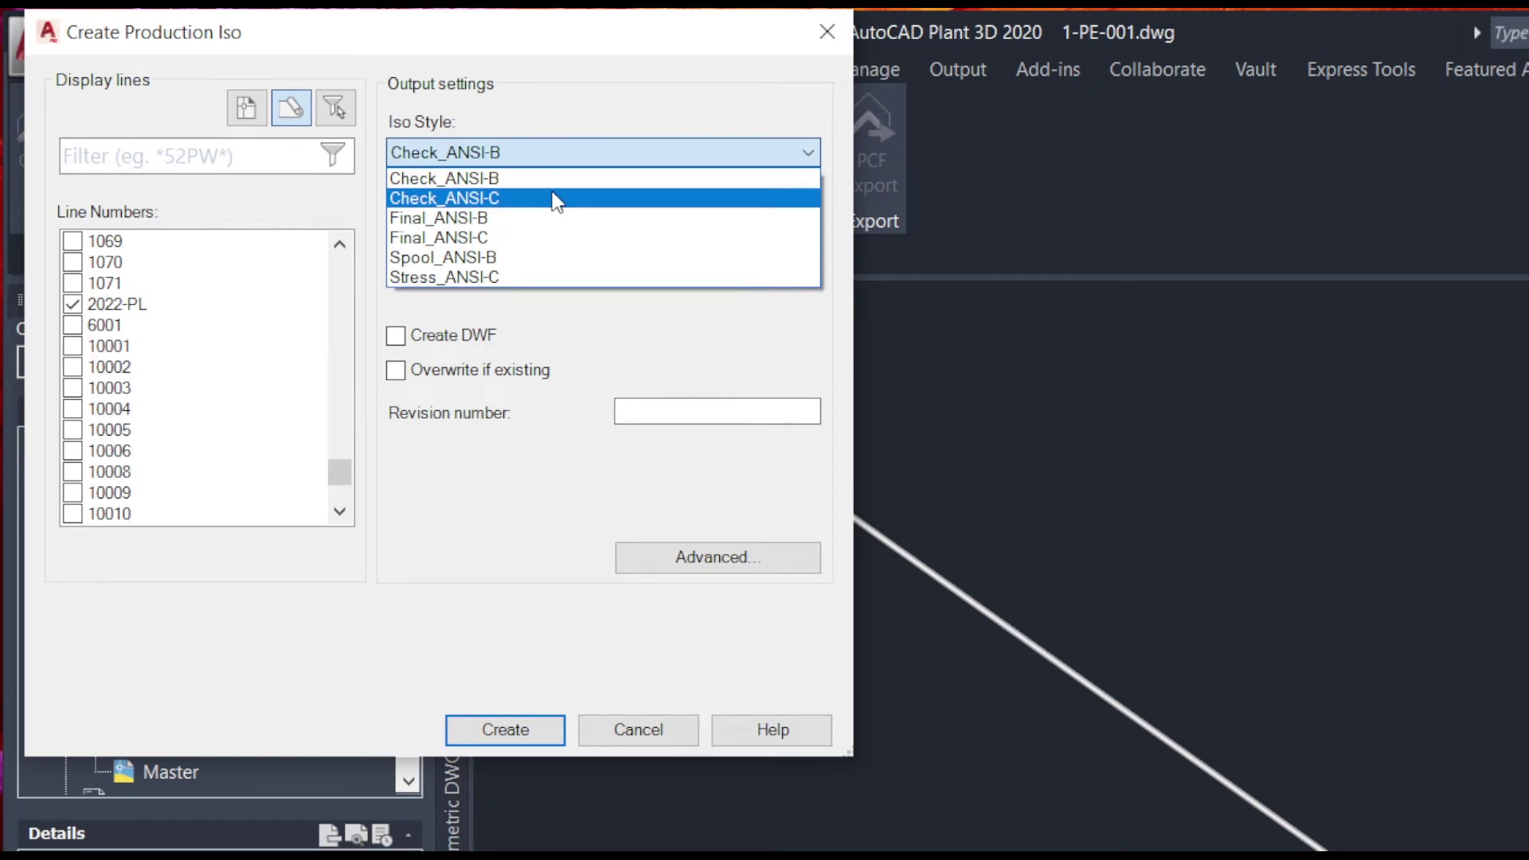
click(541, 181)
click(532, 153)
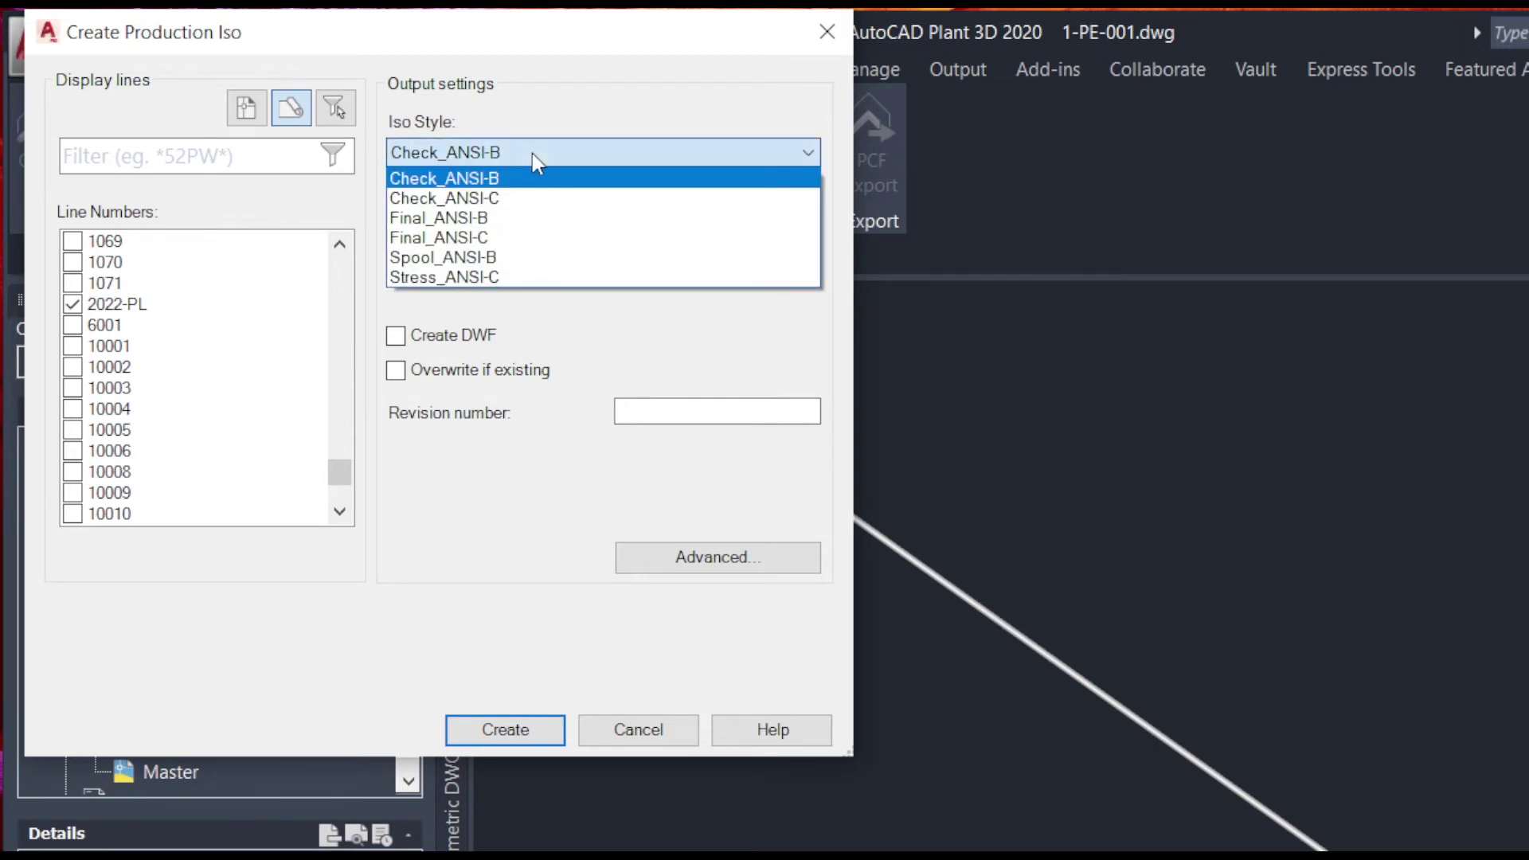
click(532, 153)
Set the revision number to A, leave advanced options unchanged, and create the iso
click(658, 406)
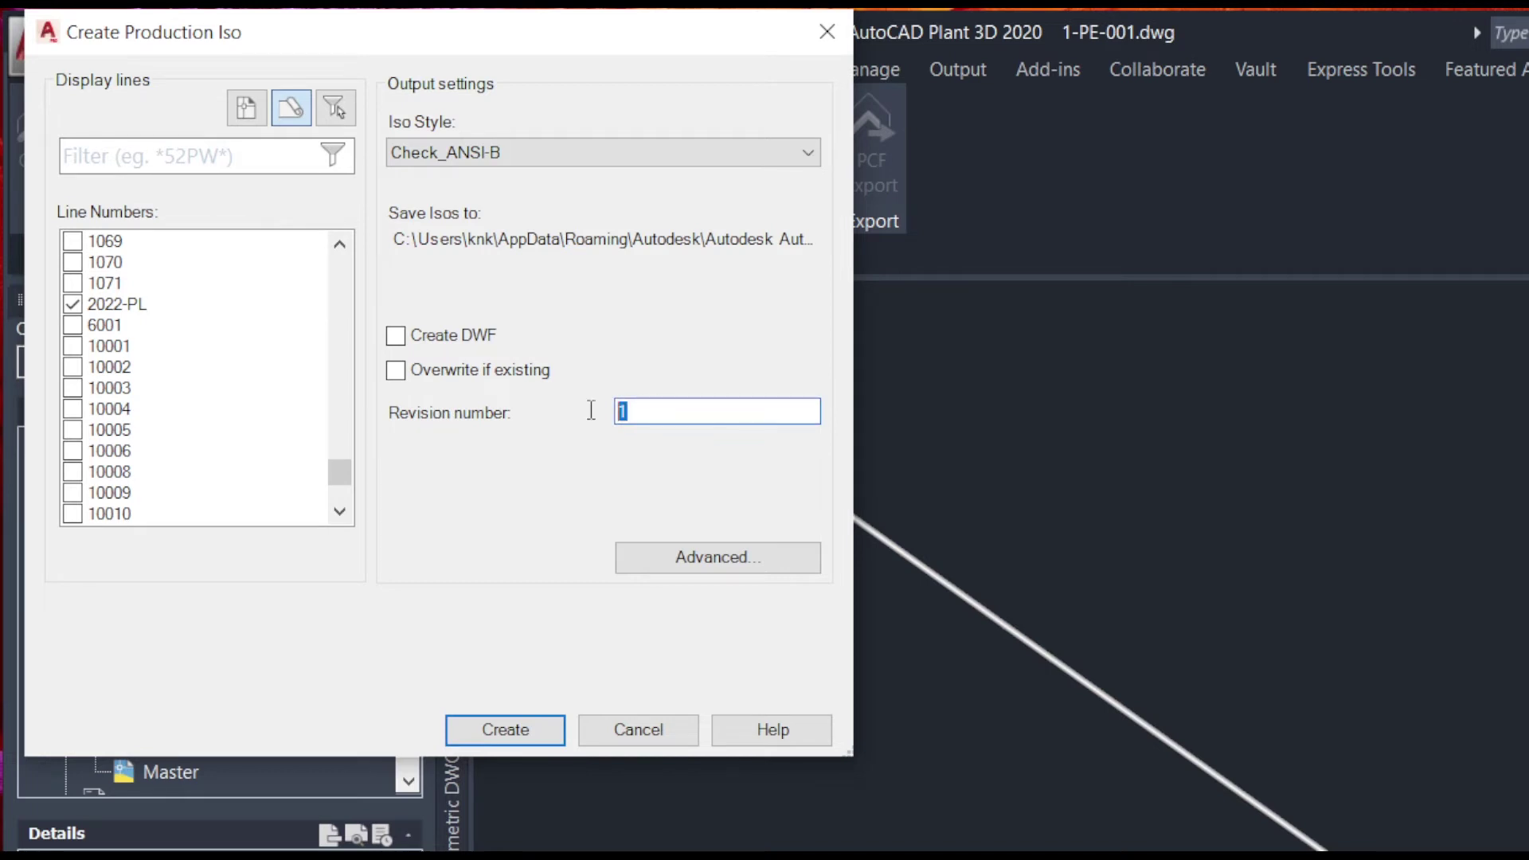
text(A)
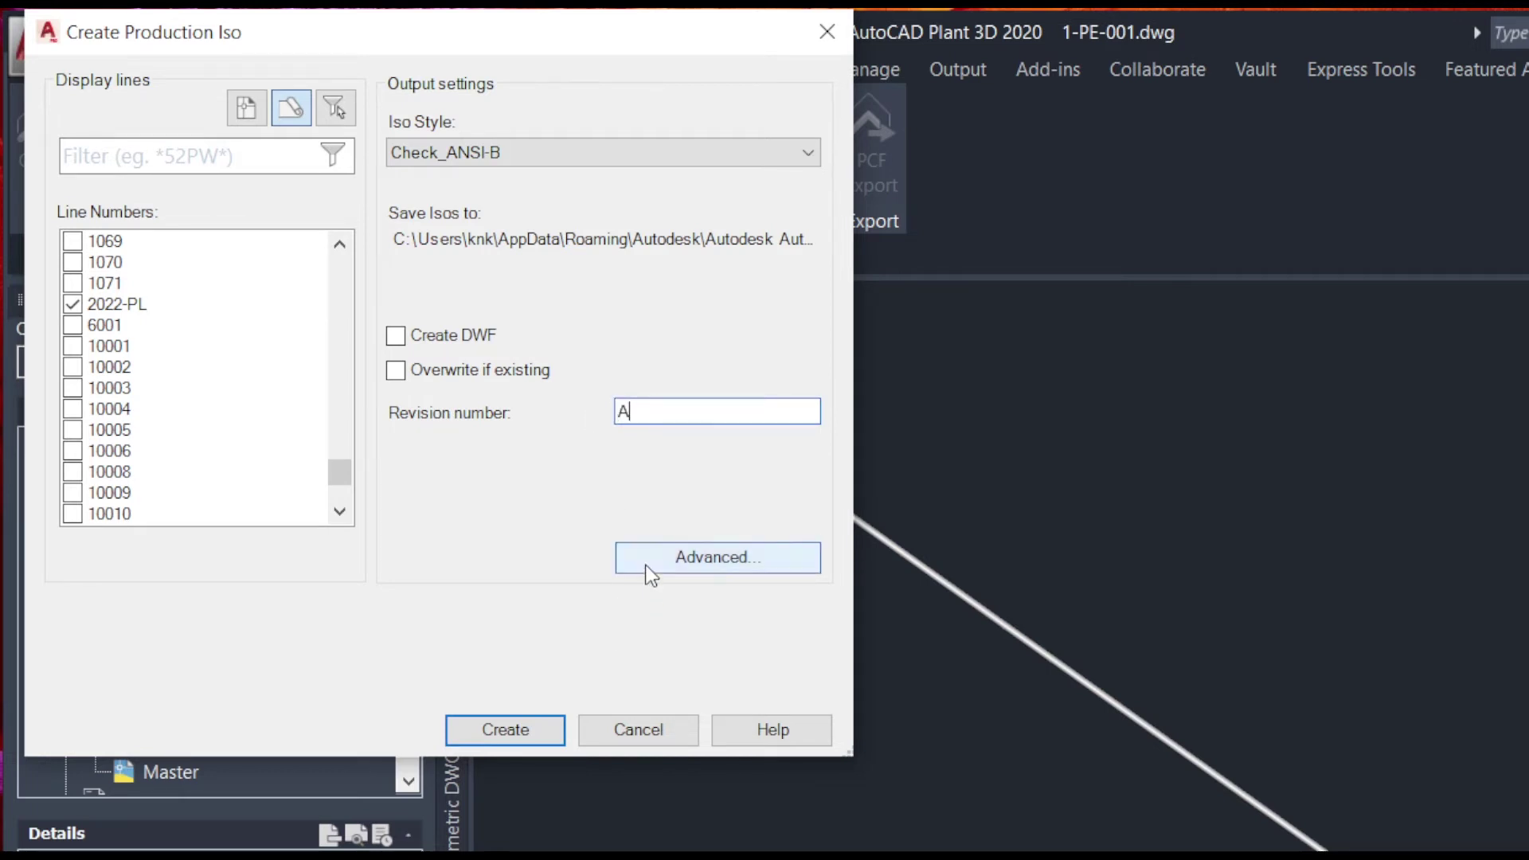
click(649, 567)
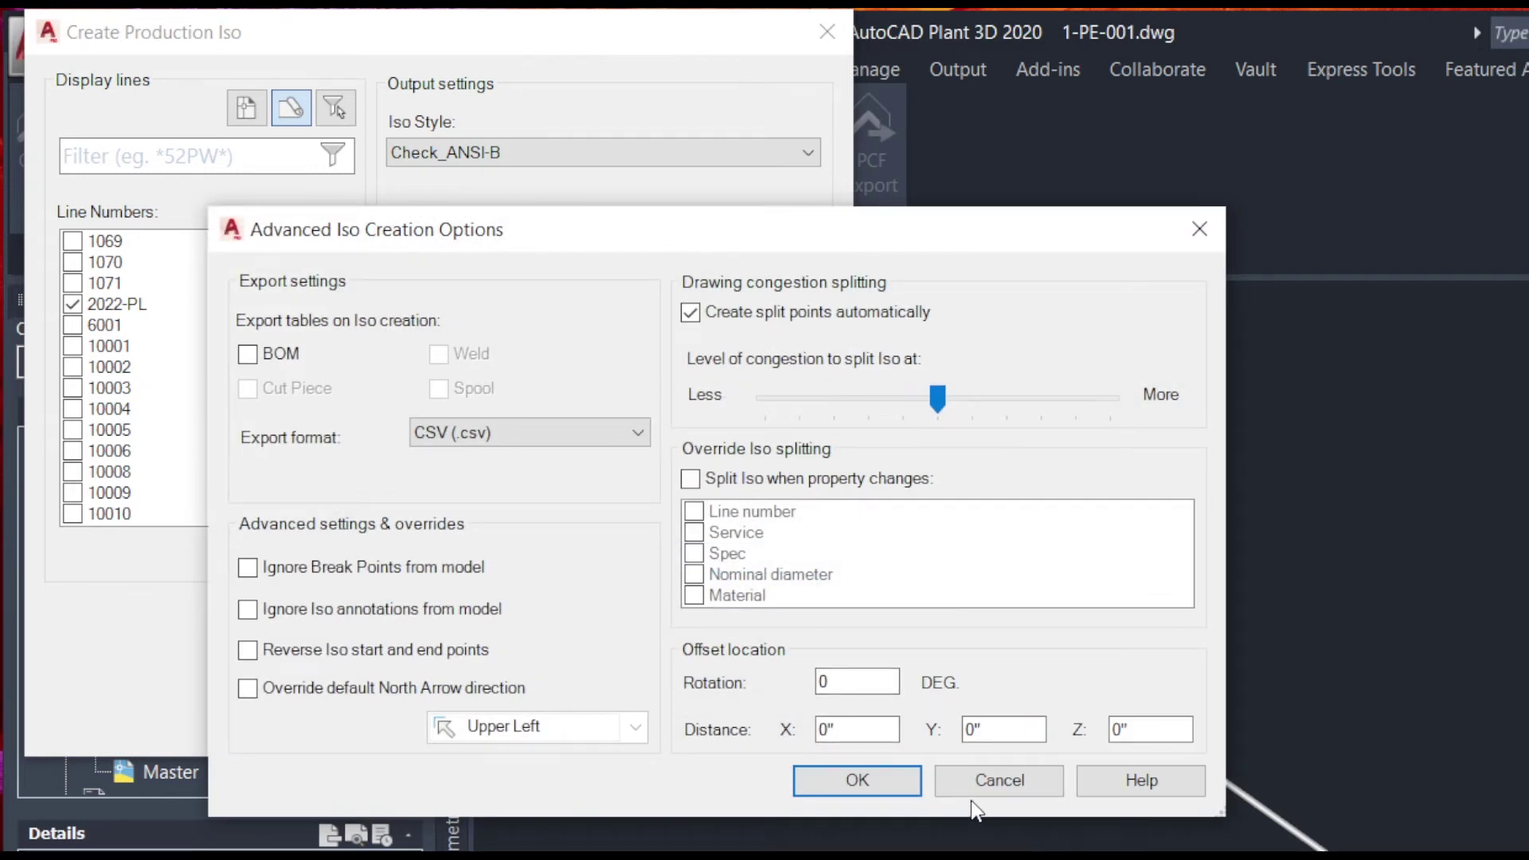
click(985, 785)
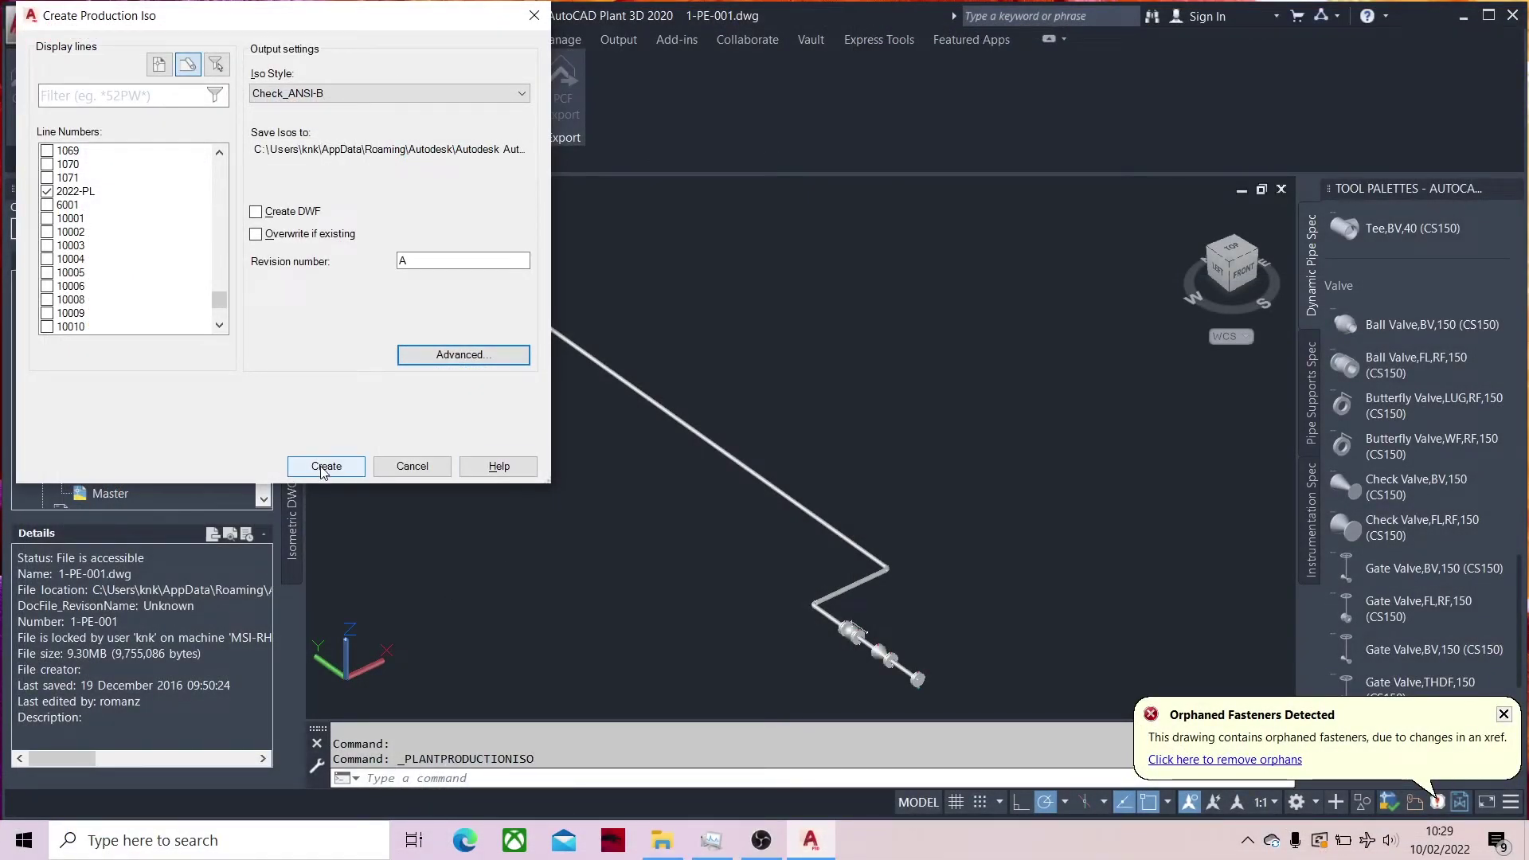
click(323, 470)
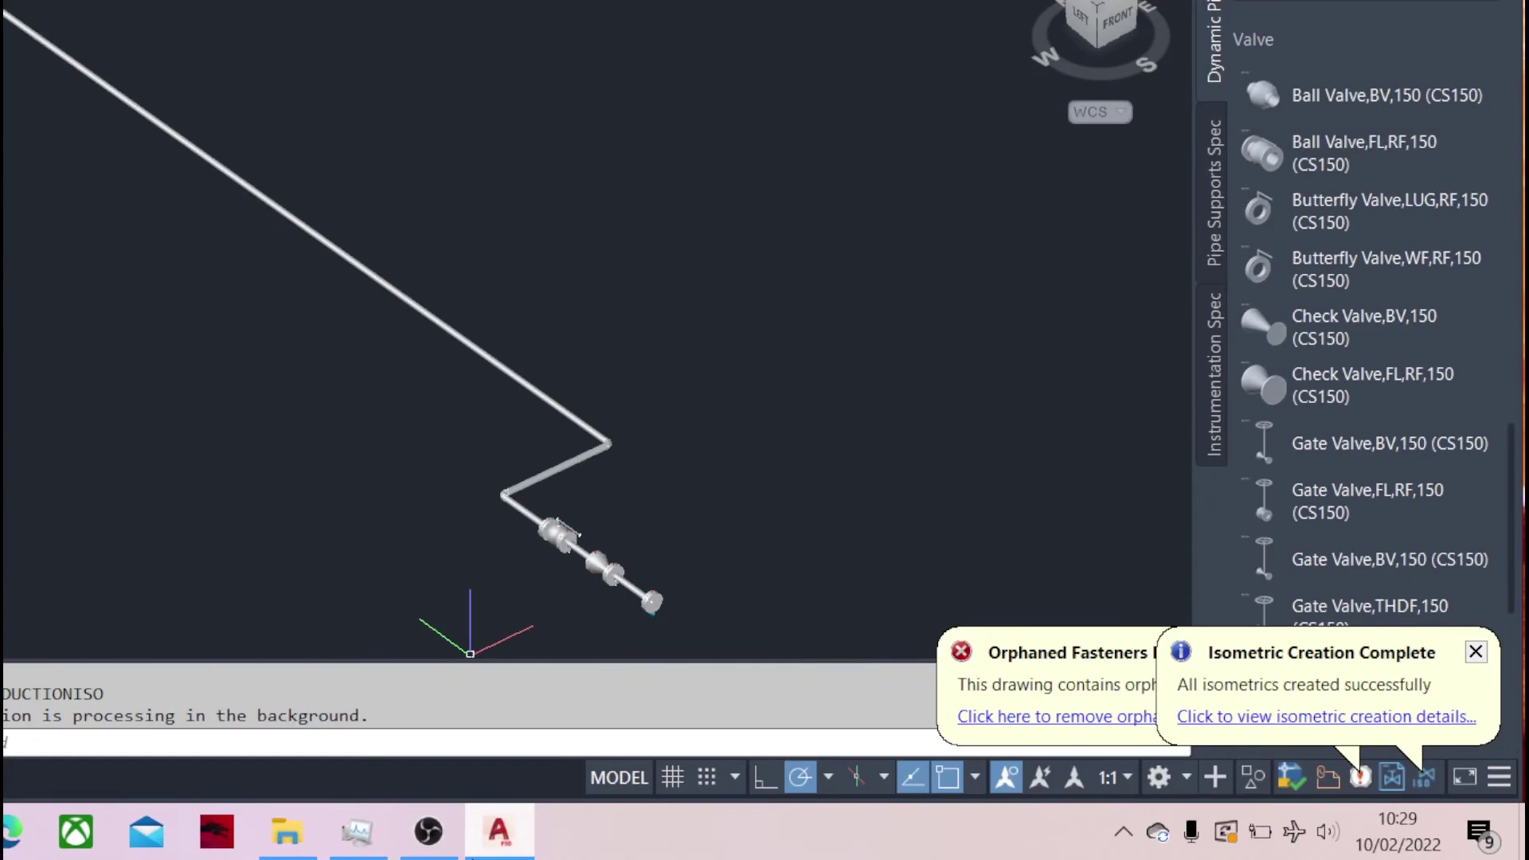
Wait for the 2022-PL iso to finish, then view its creation details: 0 errors, 0 warnings
click(781, 843)
click(462, 840)
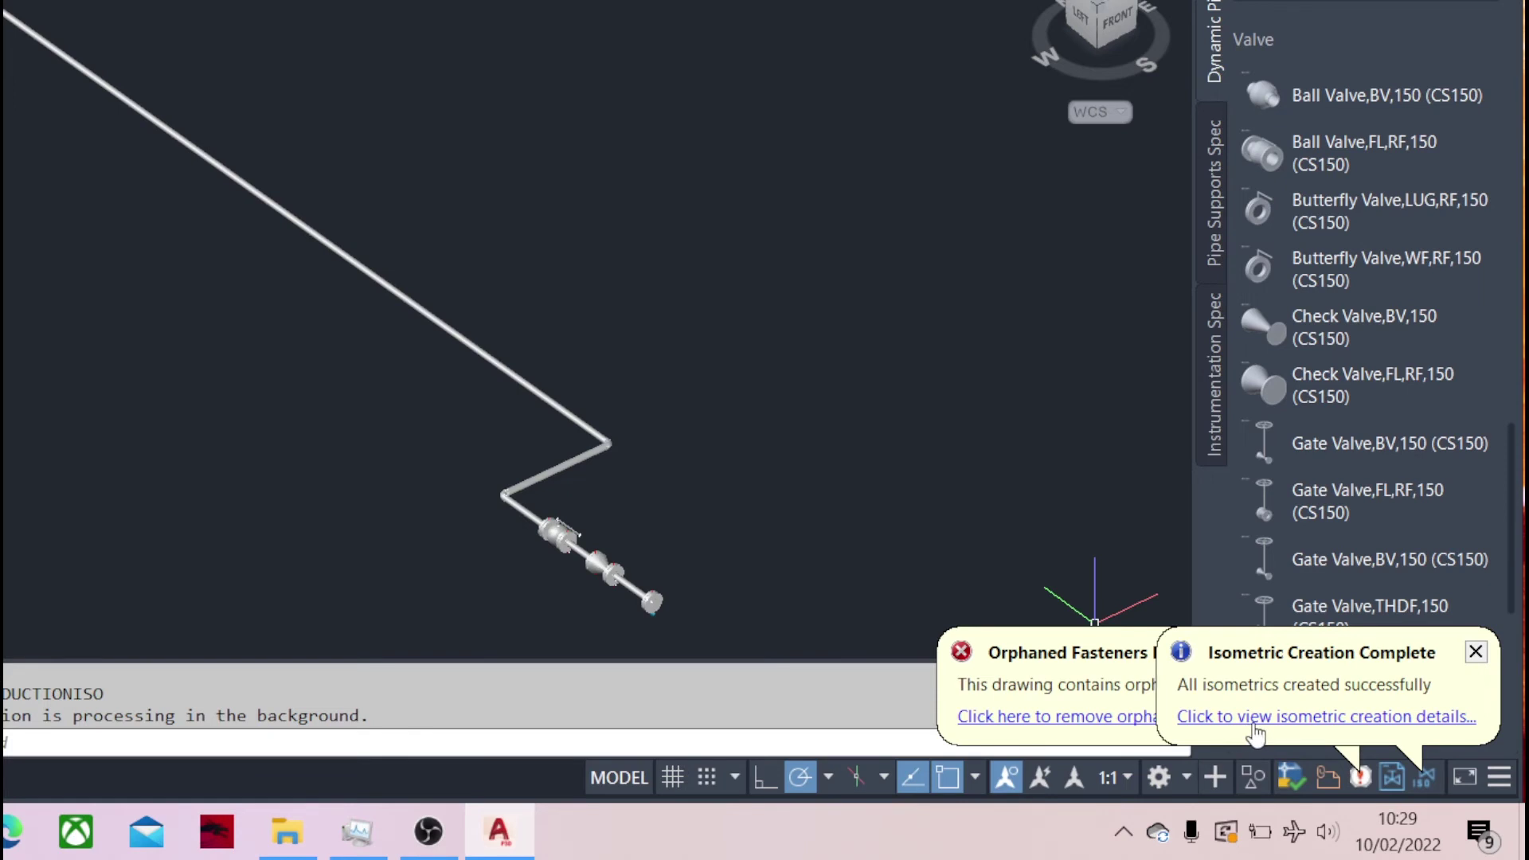
click(1256, 735)
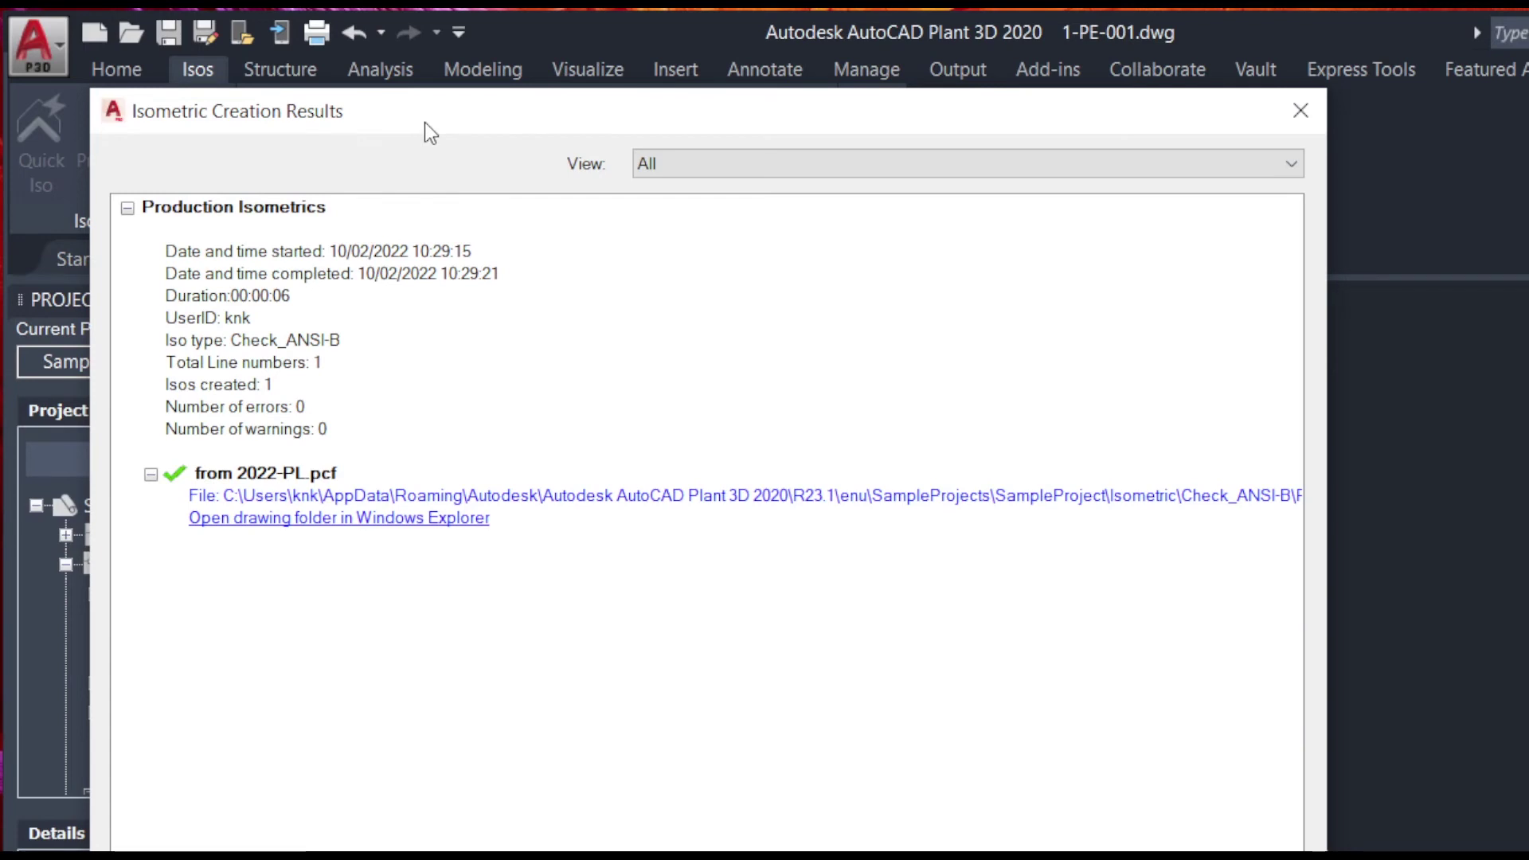
Check the Drawings folder for the generated iso, then close the results to show 2022-PL.dwg
drag(423, 122, 365, 57)
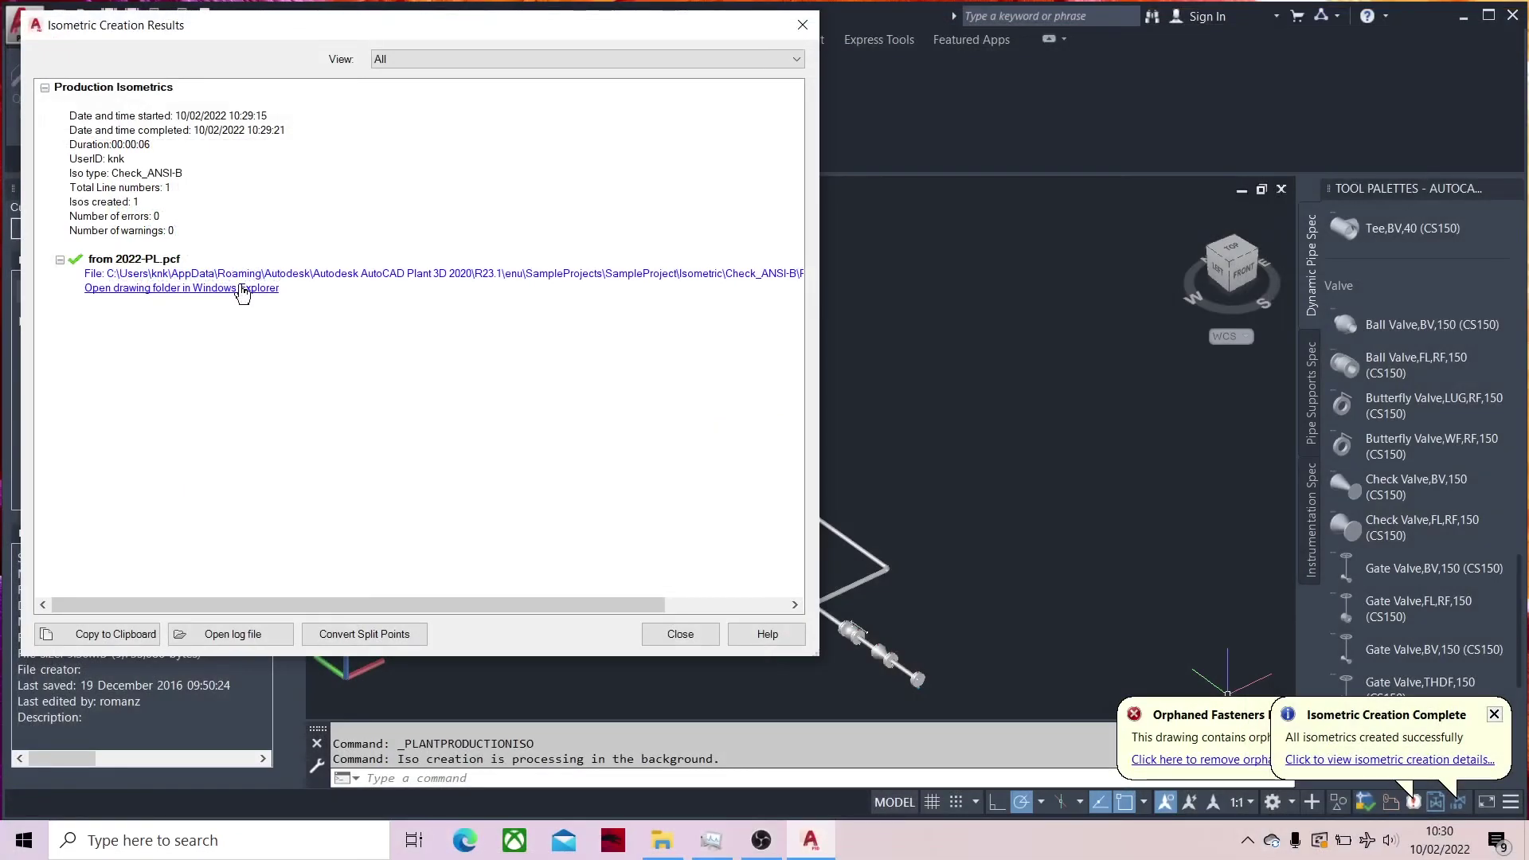
click(243, 291)
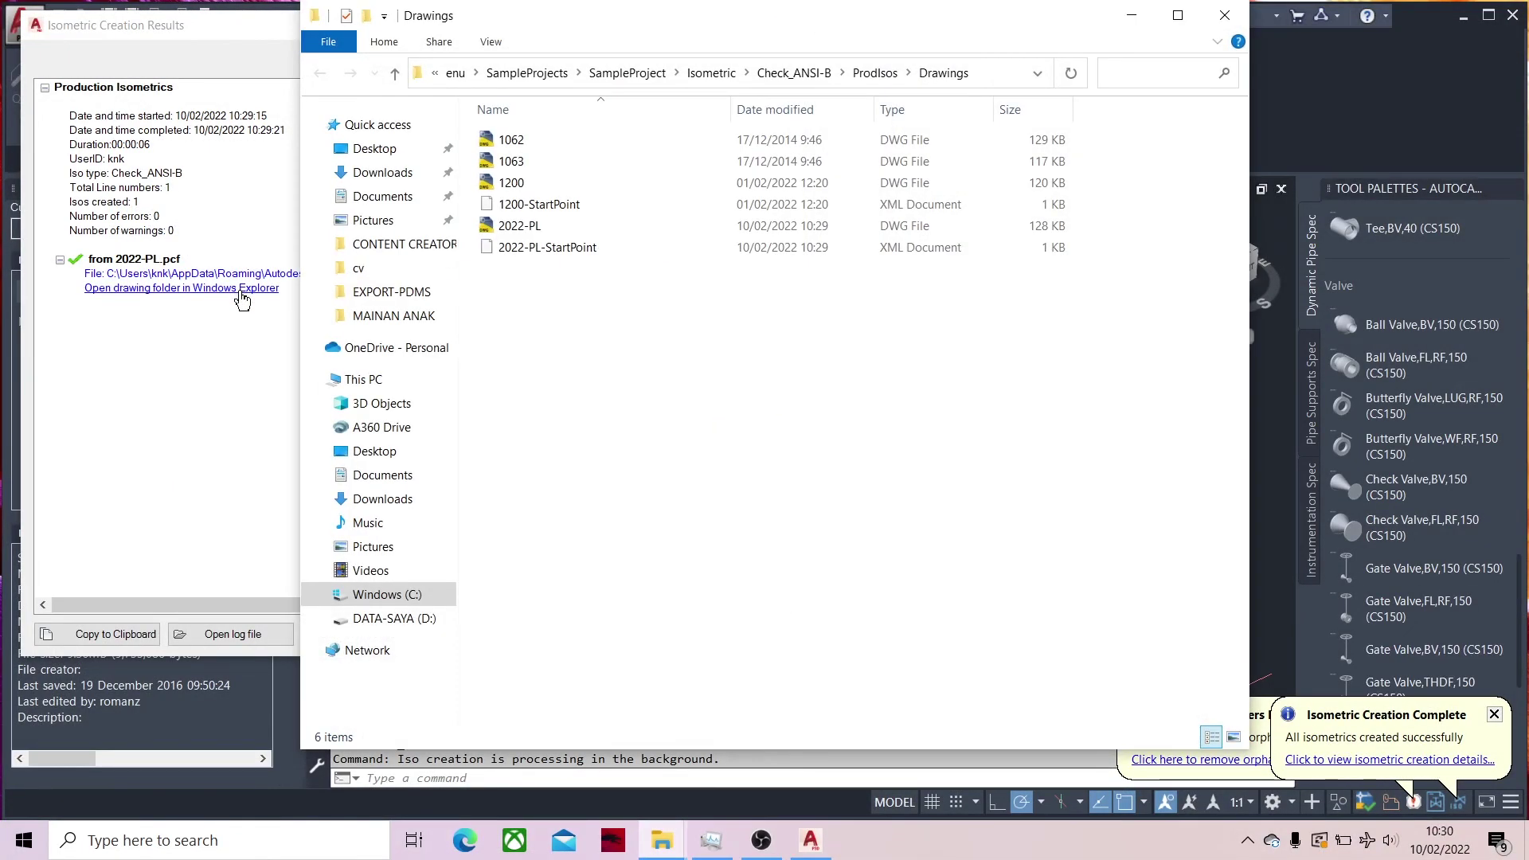
click(232, 338)
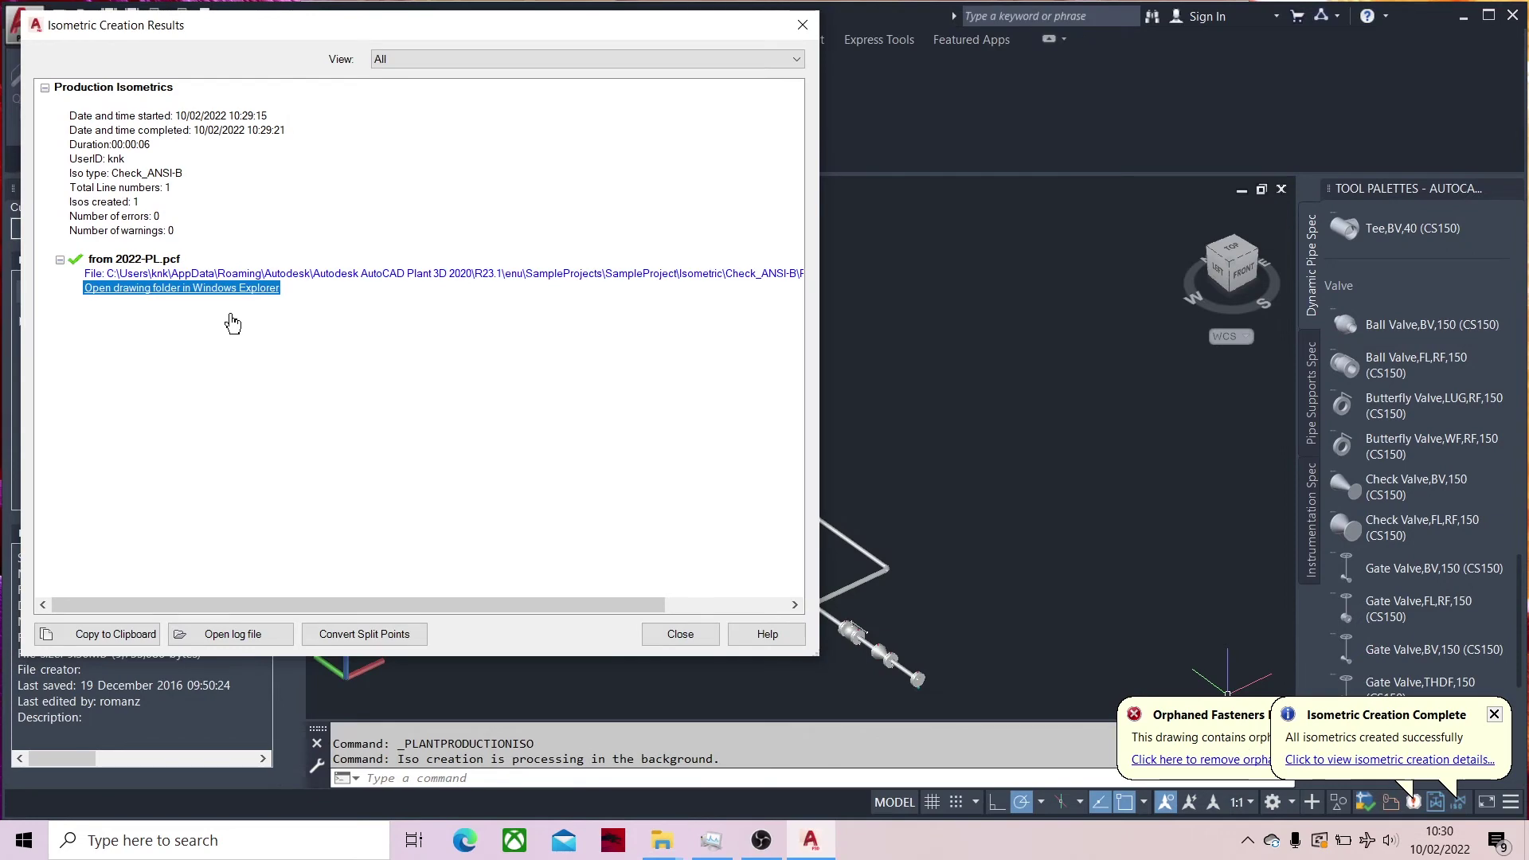
key(Escape)
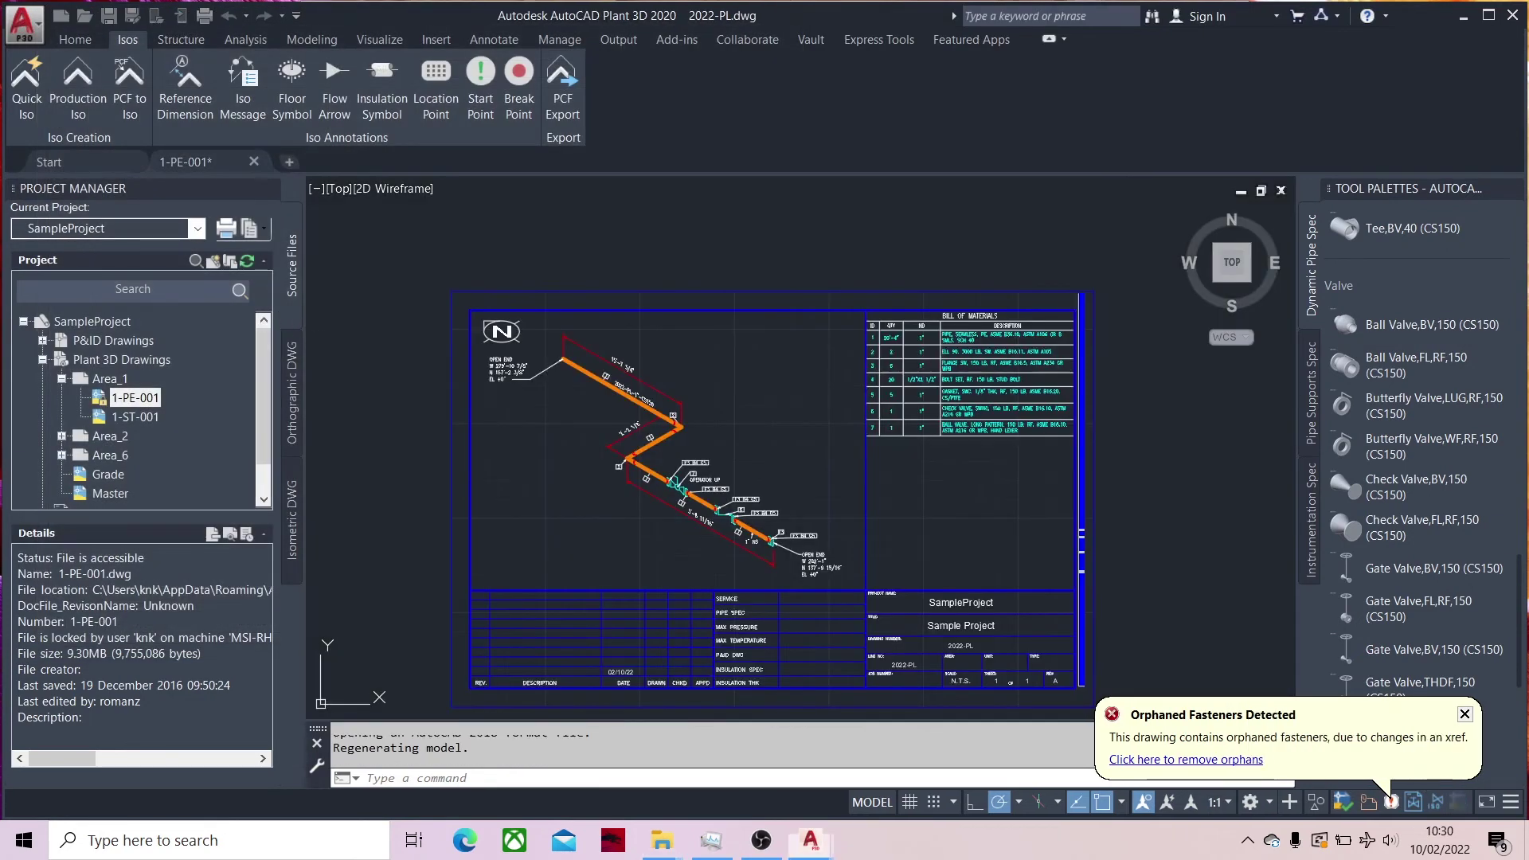
middle_drag(784, 567, 731, 526)
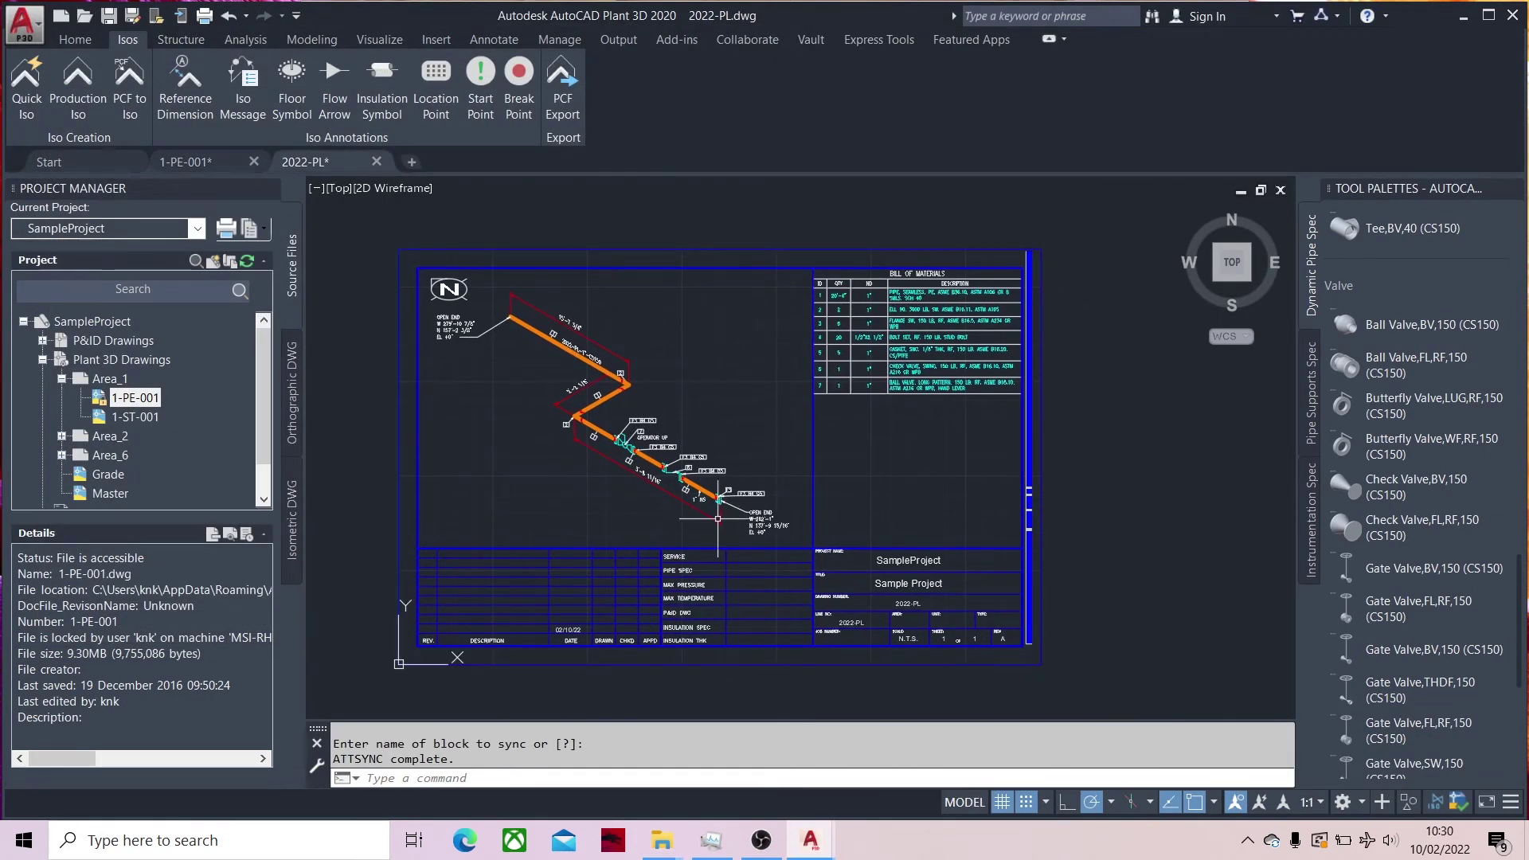
scroll(659, 478, up, 1)
scroll(659, 477, down, 1)
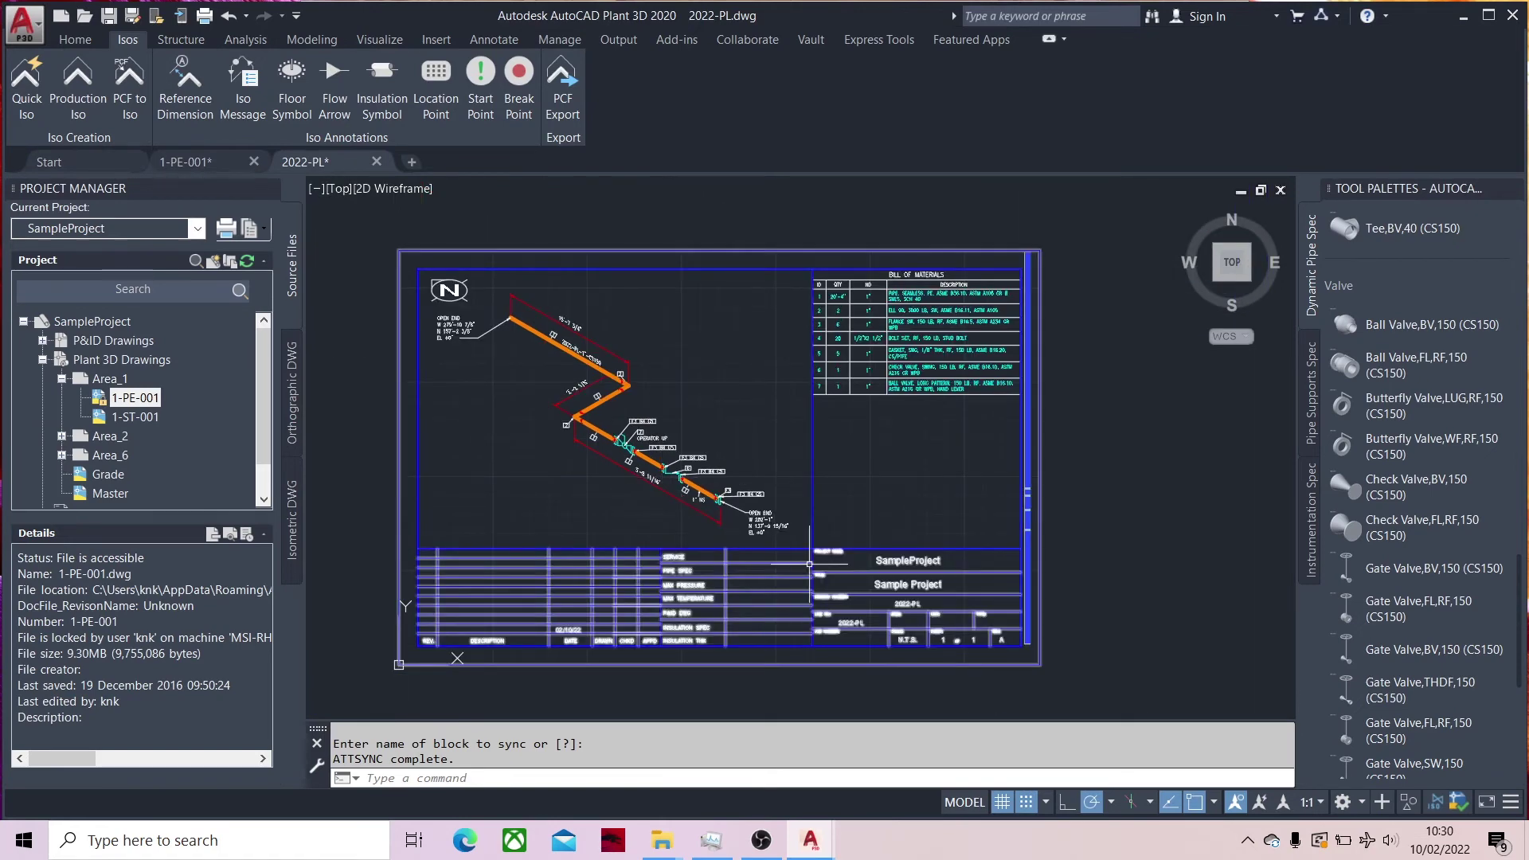
scroll(931, 291, up, 4)
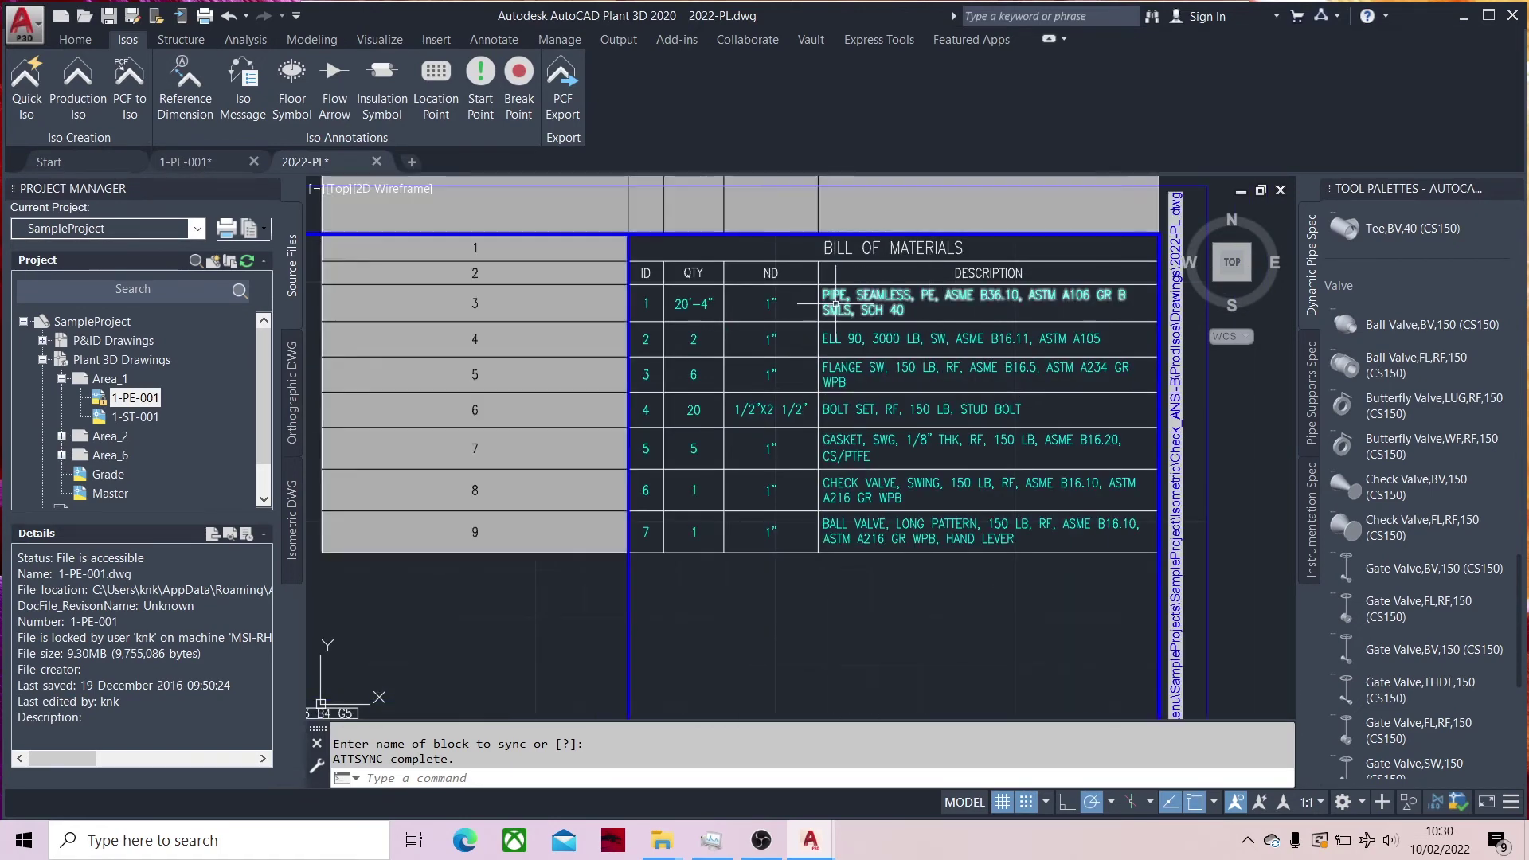
scroll(835, 304, up, 3)
scroll(851, 307, down, 3)
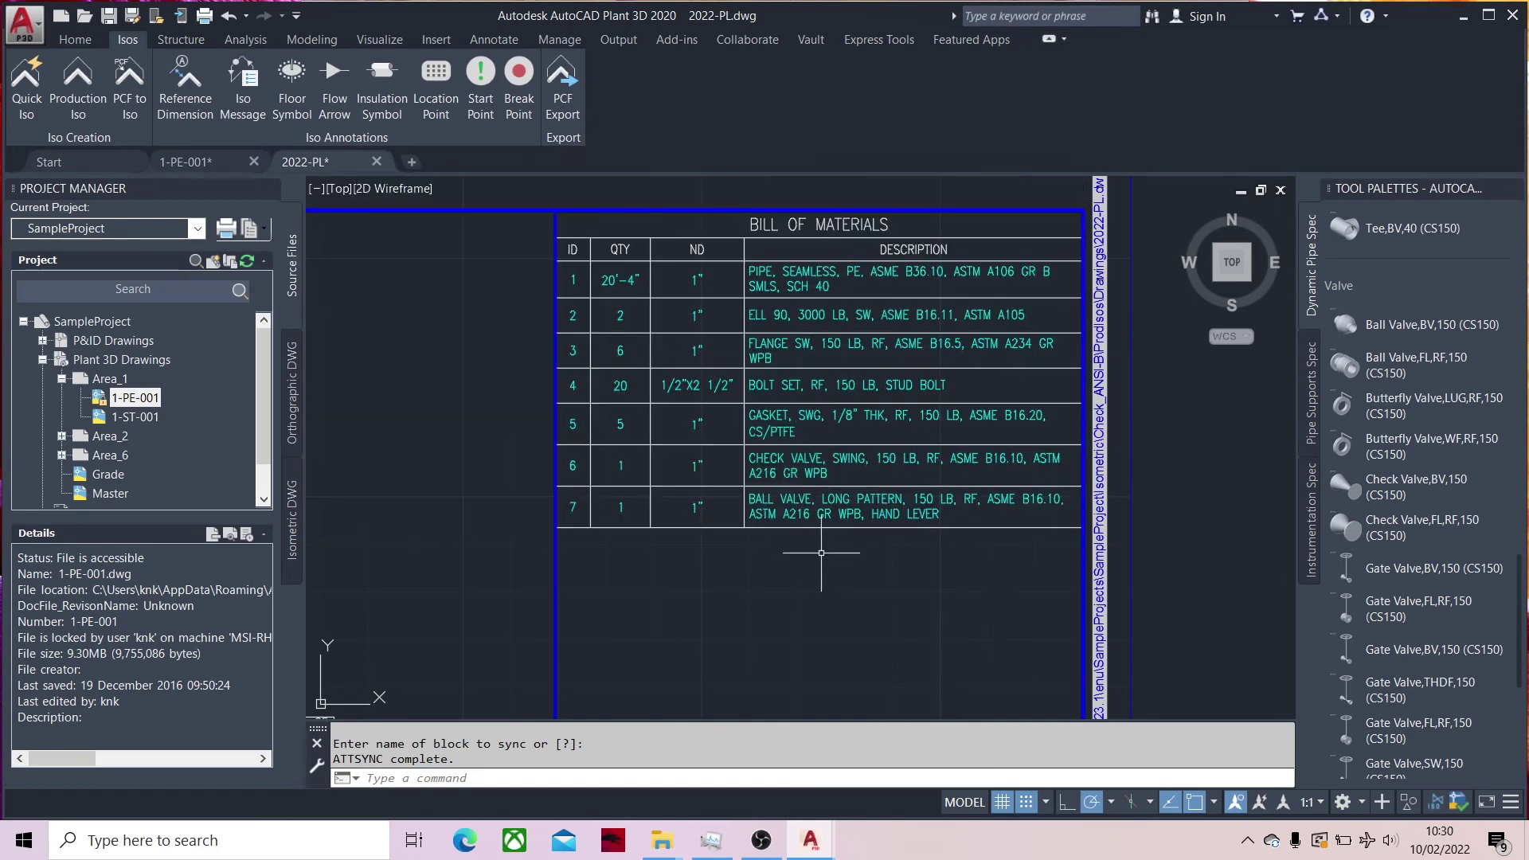
scroll(835, 532, up, 2)
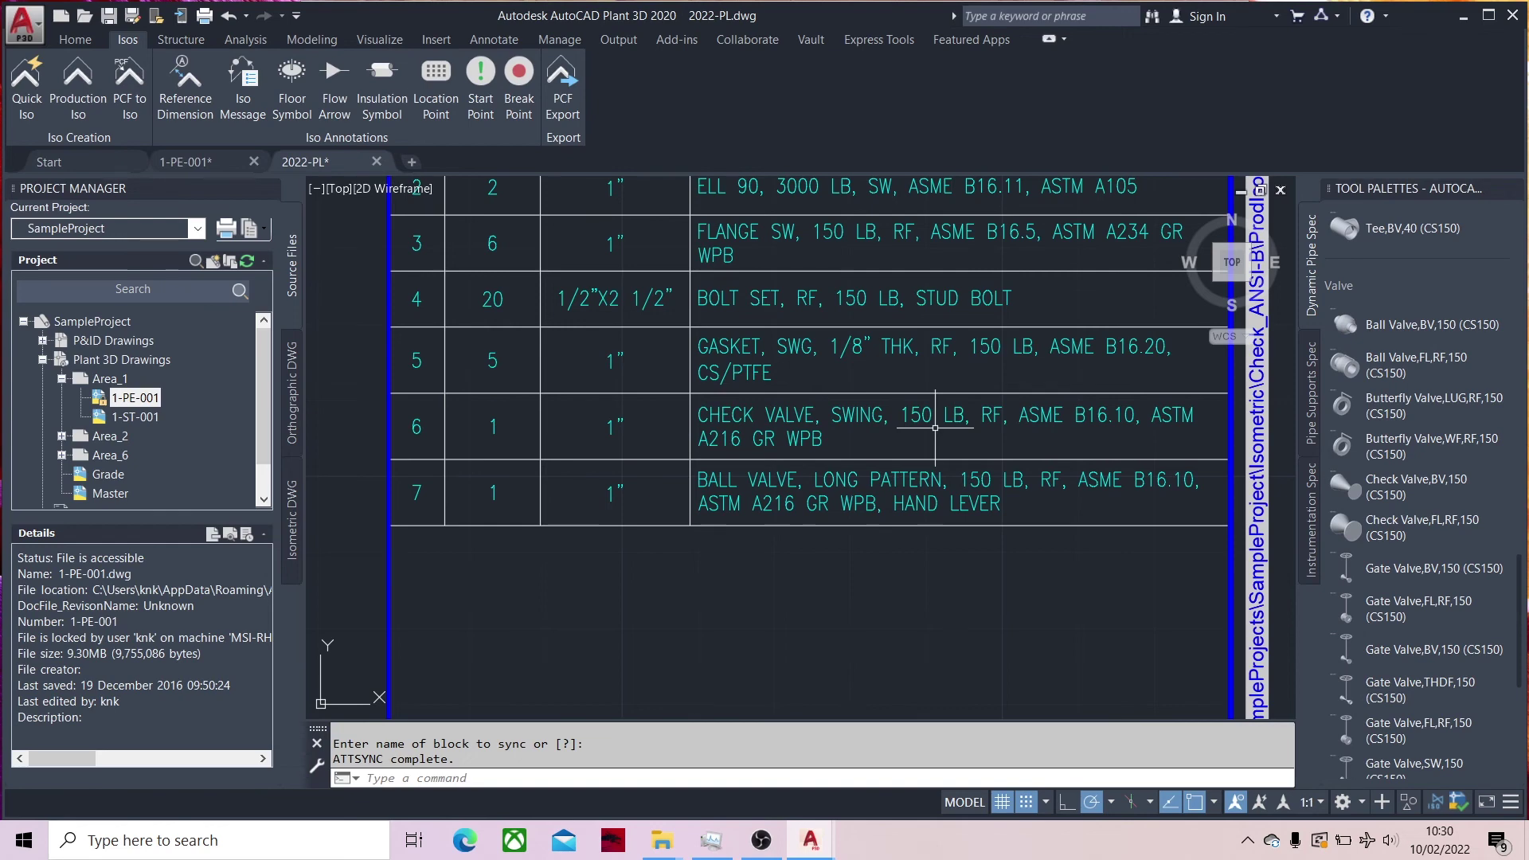
scroll(935, 428, down, 2)
click(948, 476)
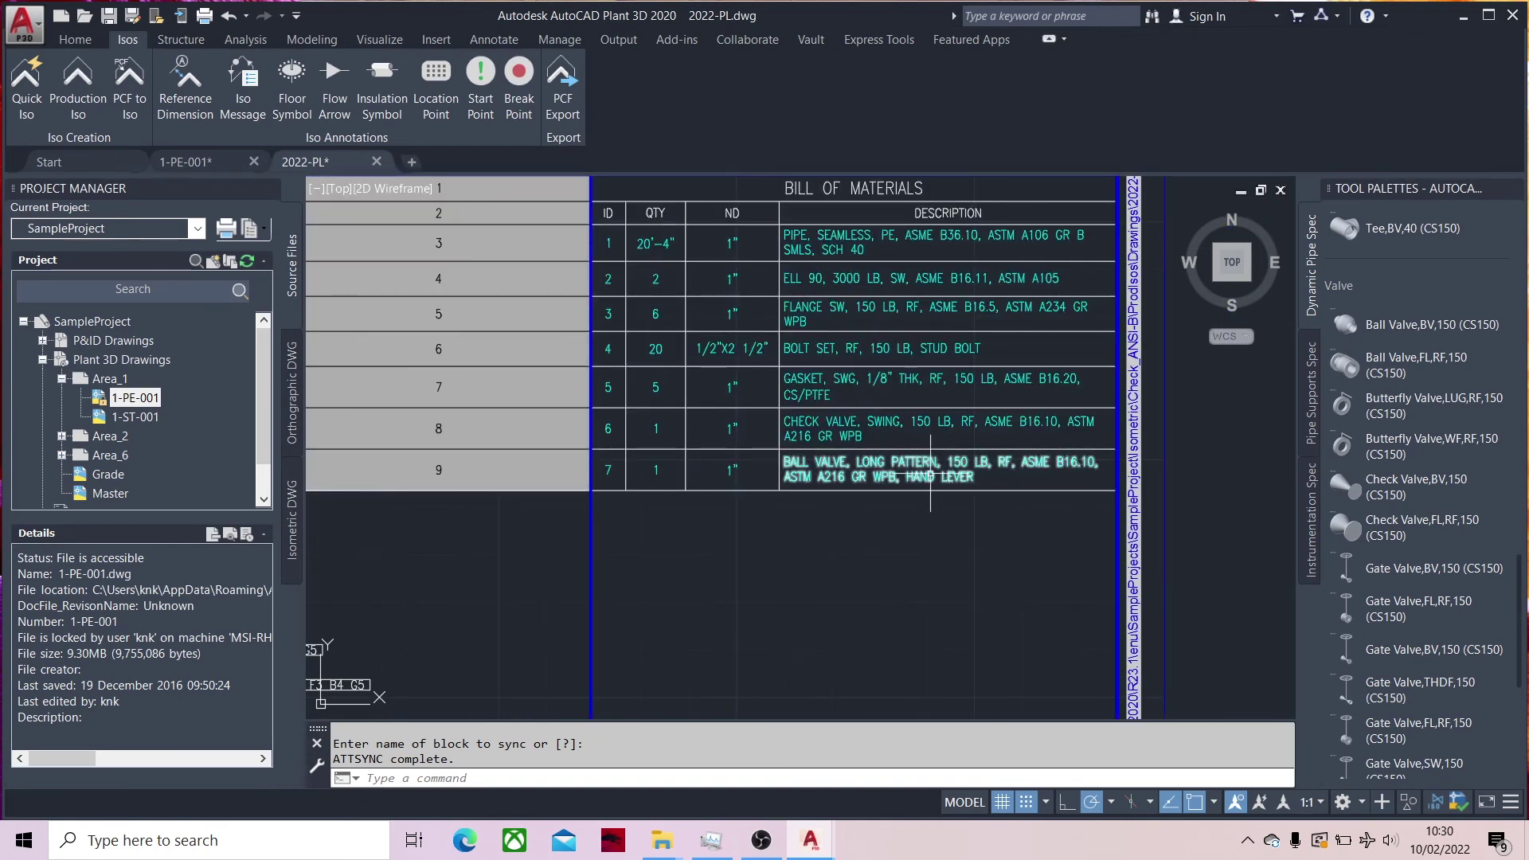
scroll(881, 474, down, 5)
scroll(715, 536, down, 1)
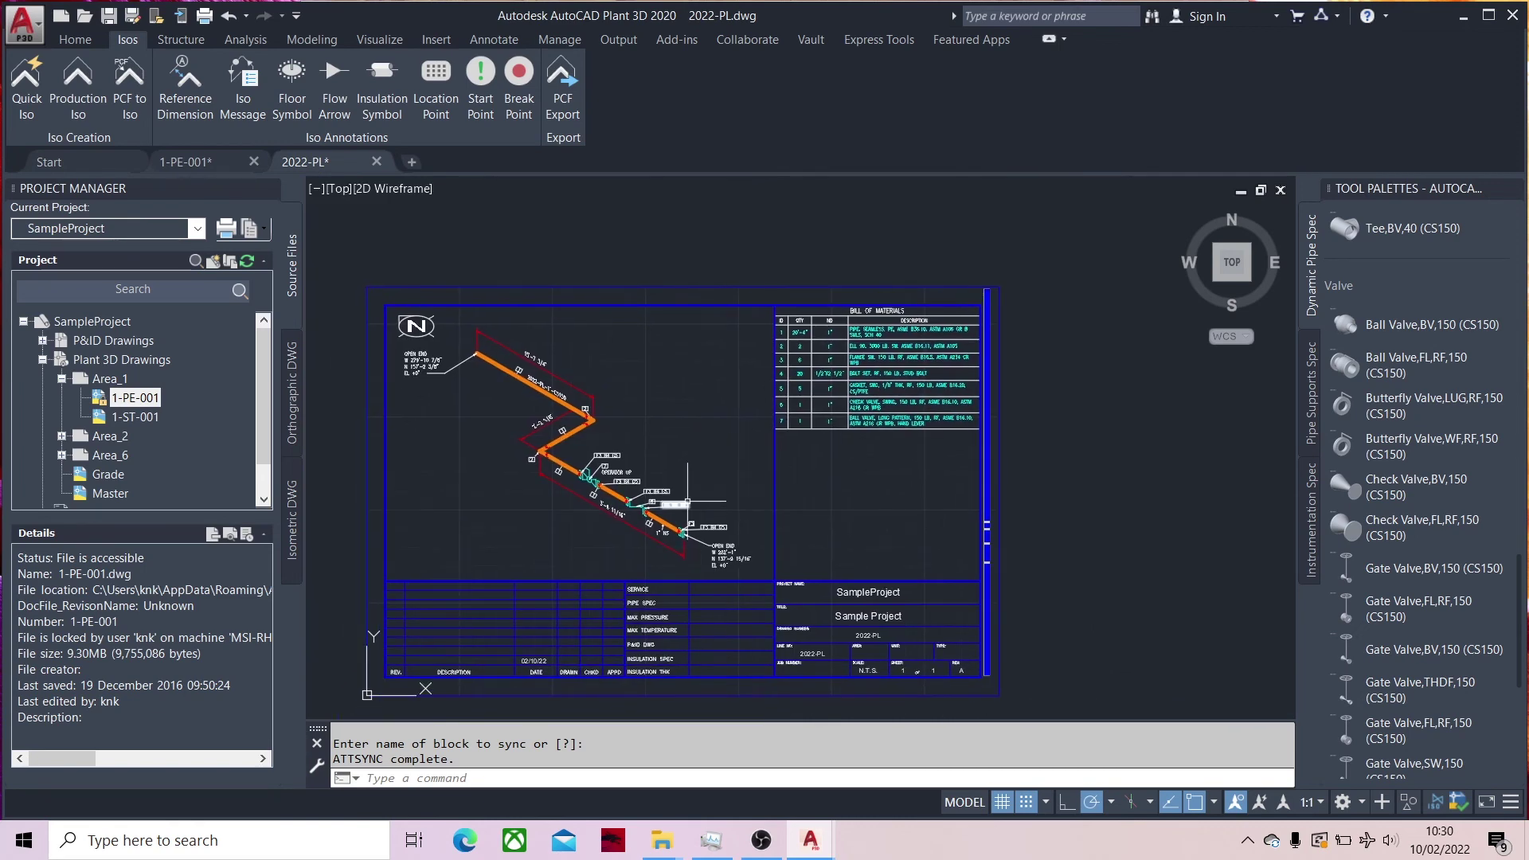
scroll(701, 526, up, 1)
scroll(840, 582, up, 2)
scroll(892, 557, up, 1)
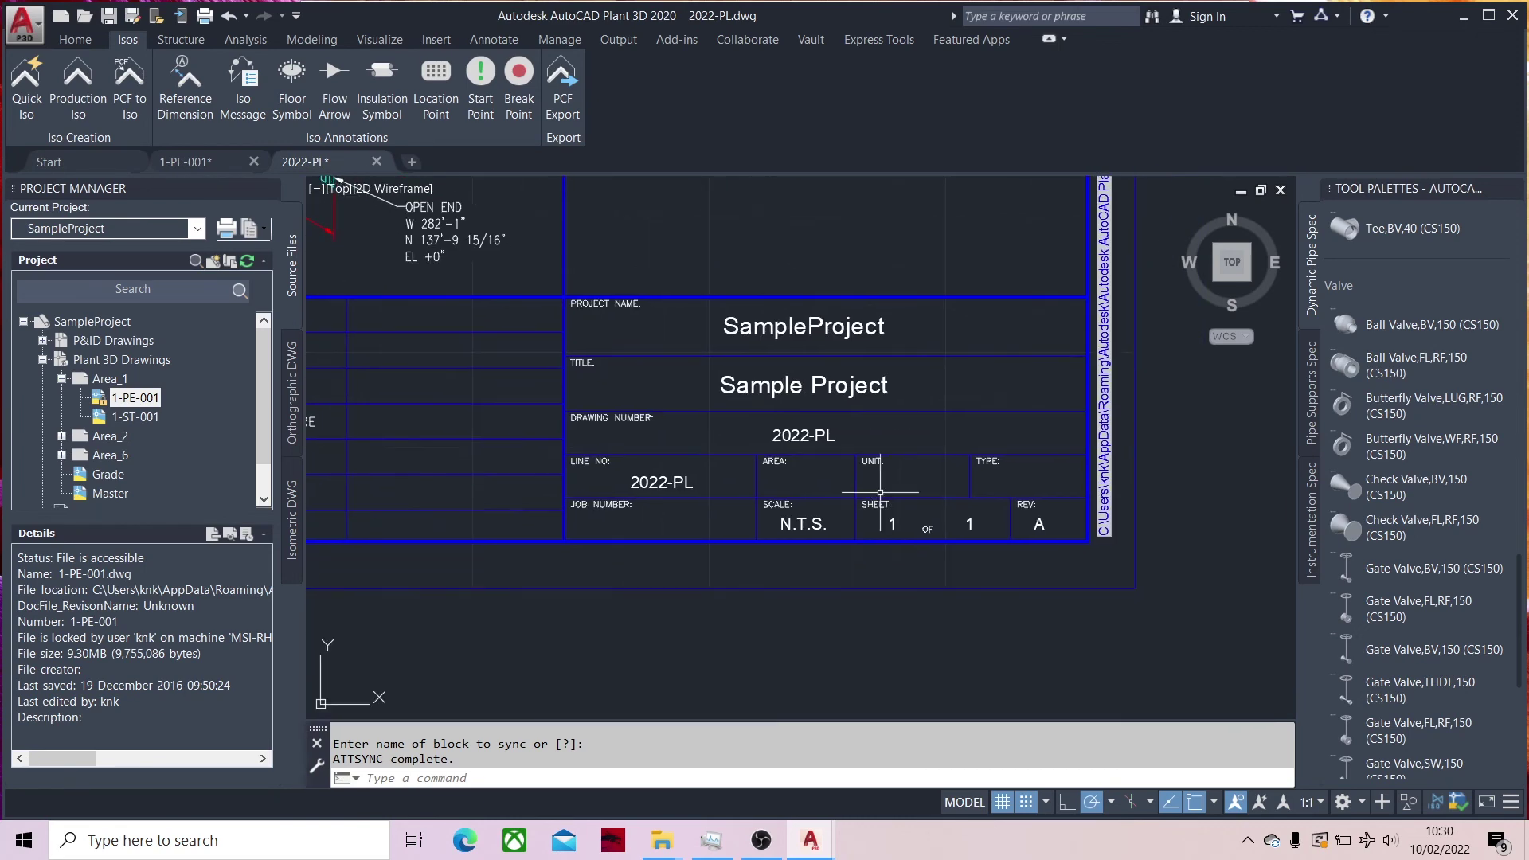
scroll(1000, 544, up, 2)
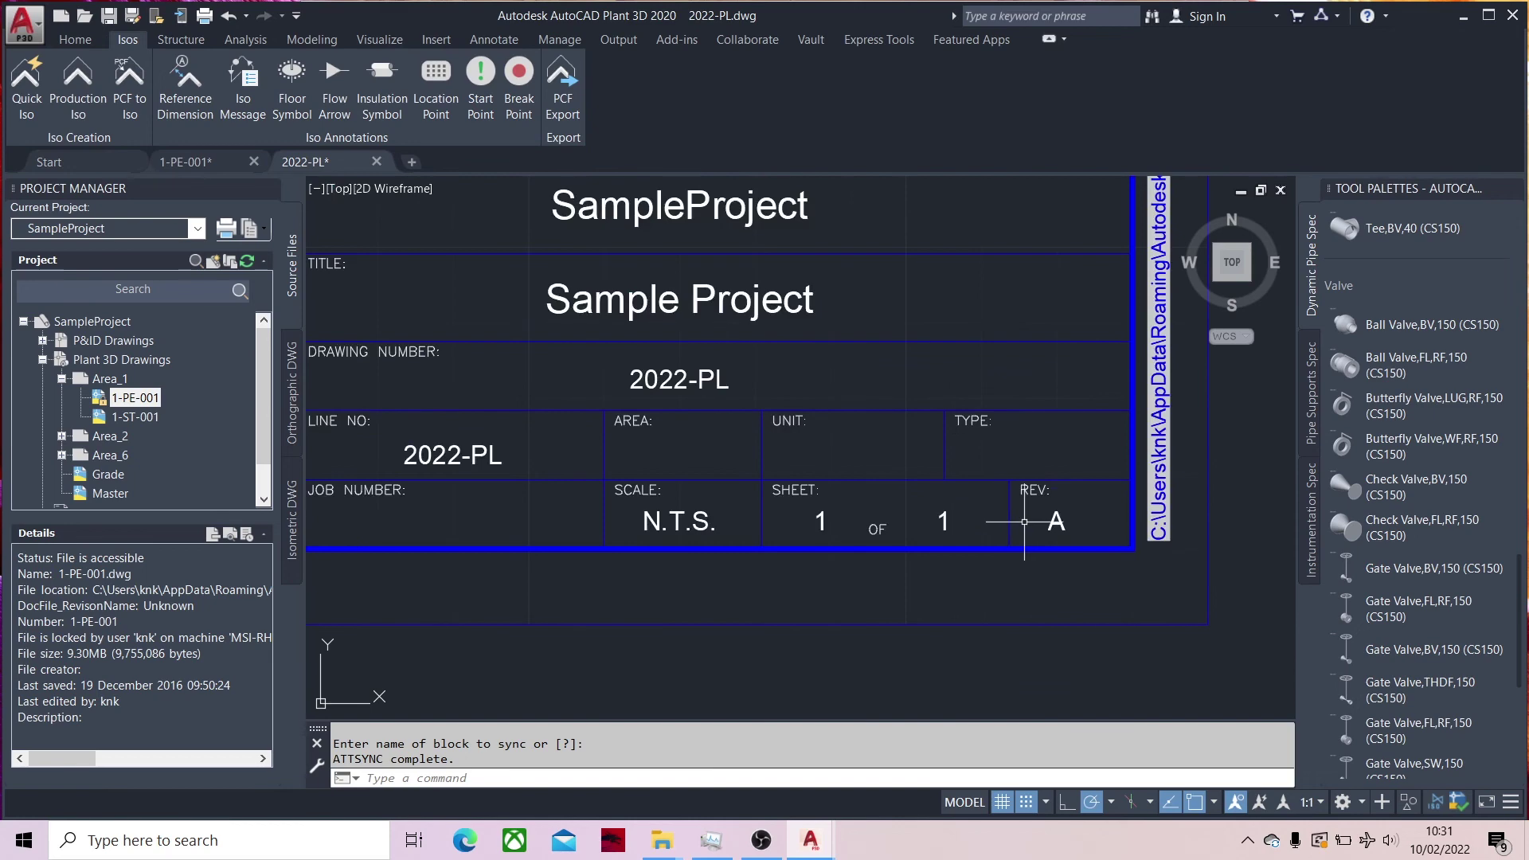
click(1050, 514)
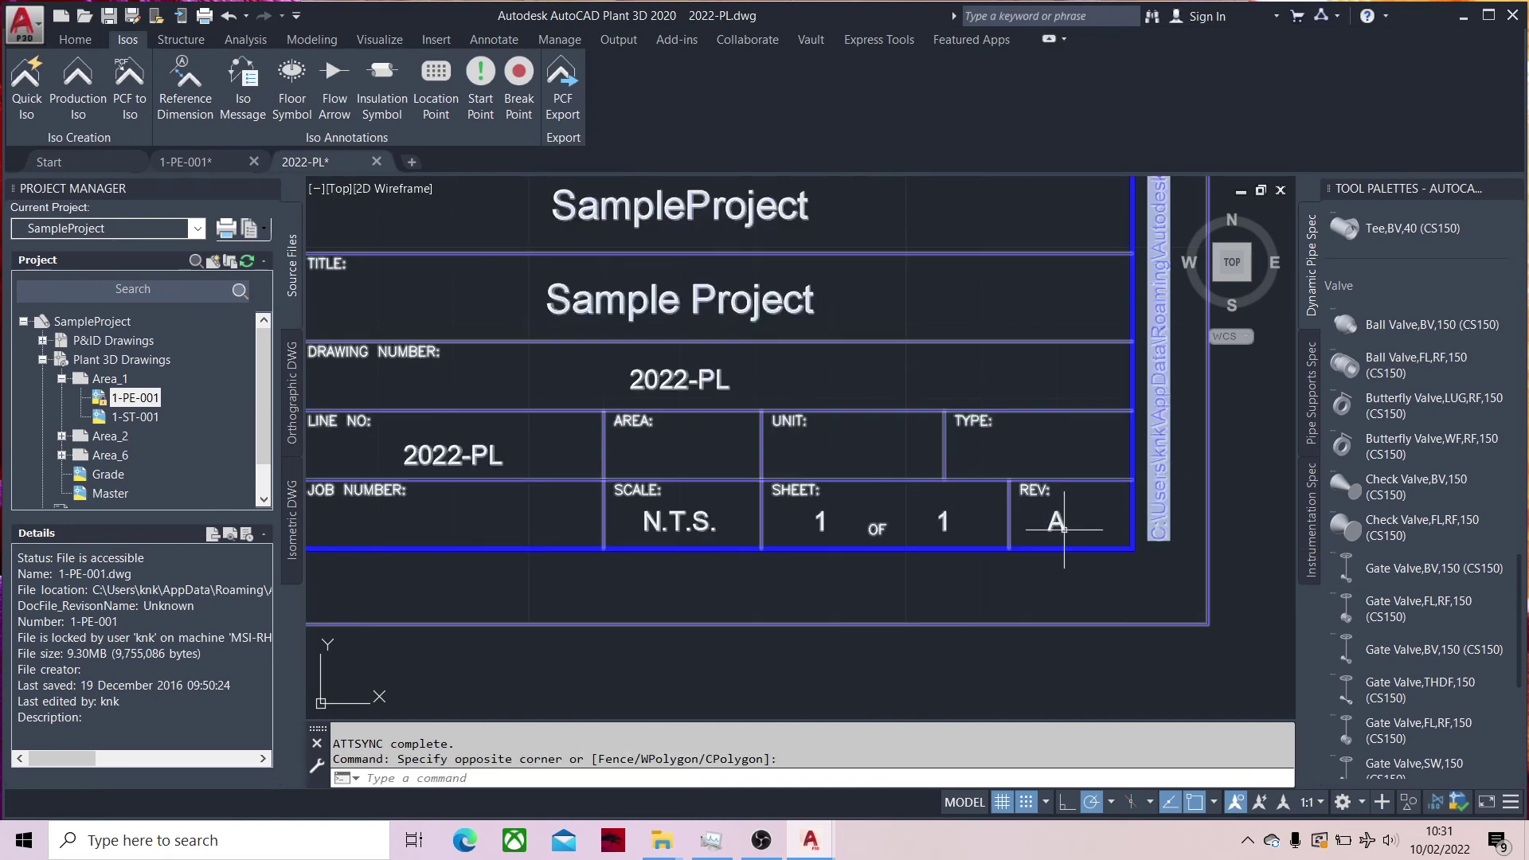
scroll(1064, 525, down, 2)
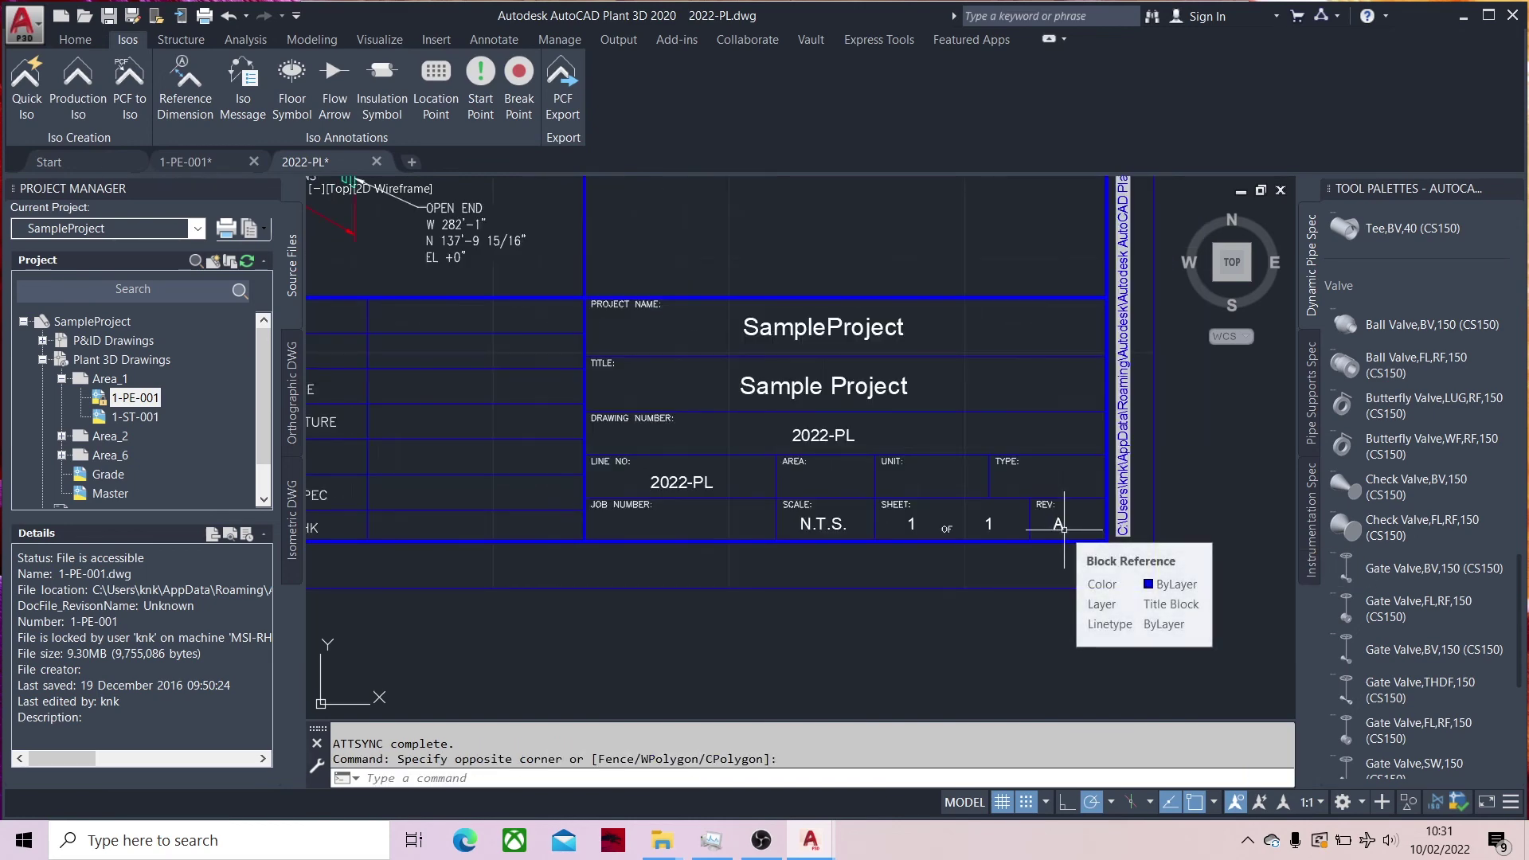
scroll(943, 525, down, 6)
scroll(963, 431, up, 2)
middle_drag(963, 430, 923, 471)
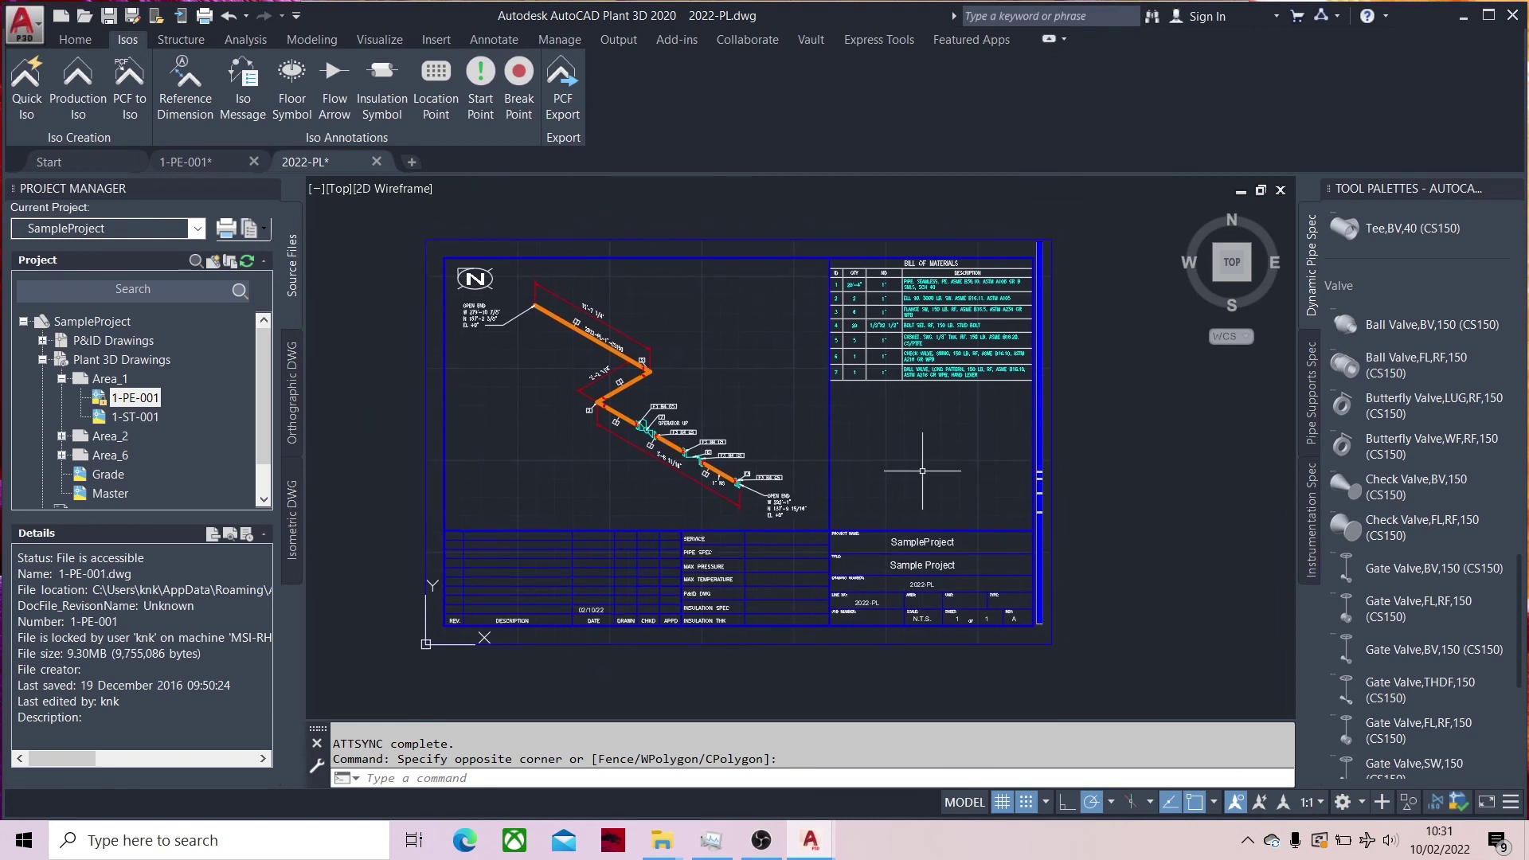